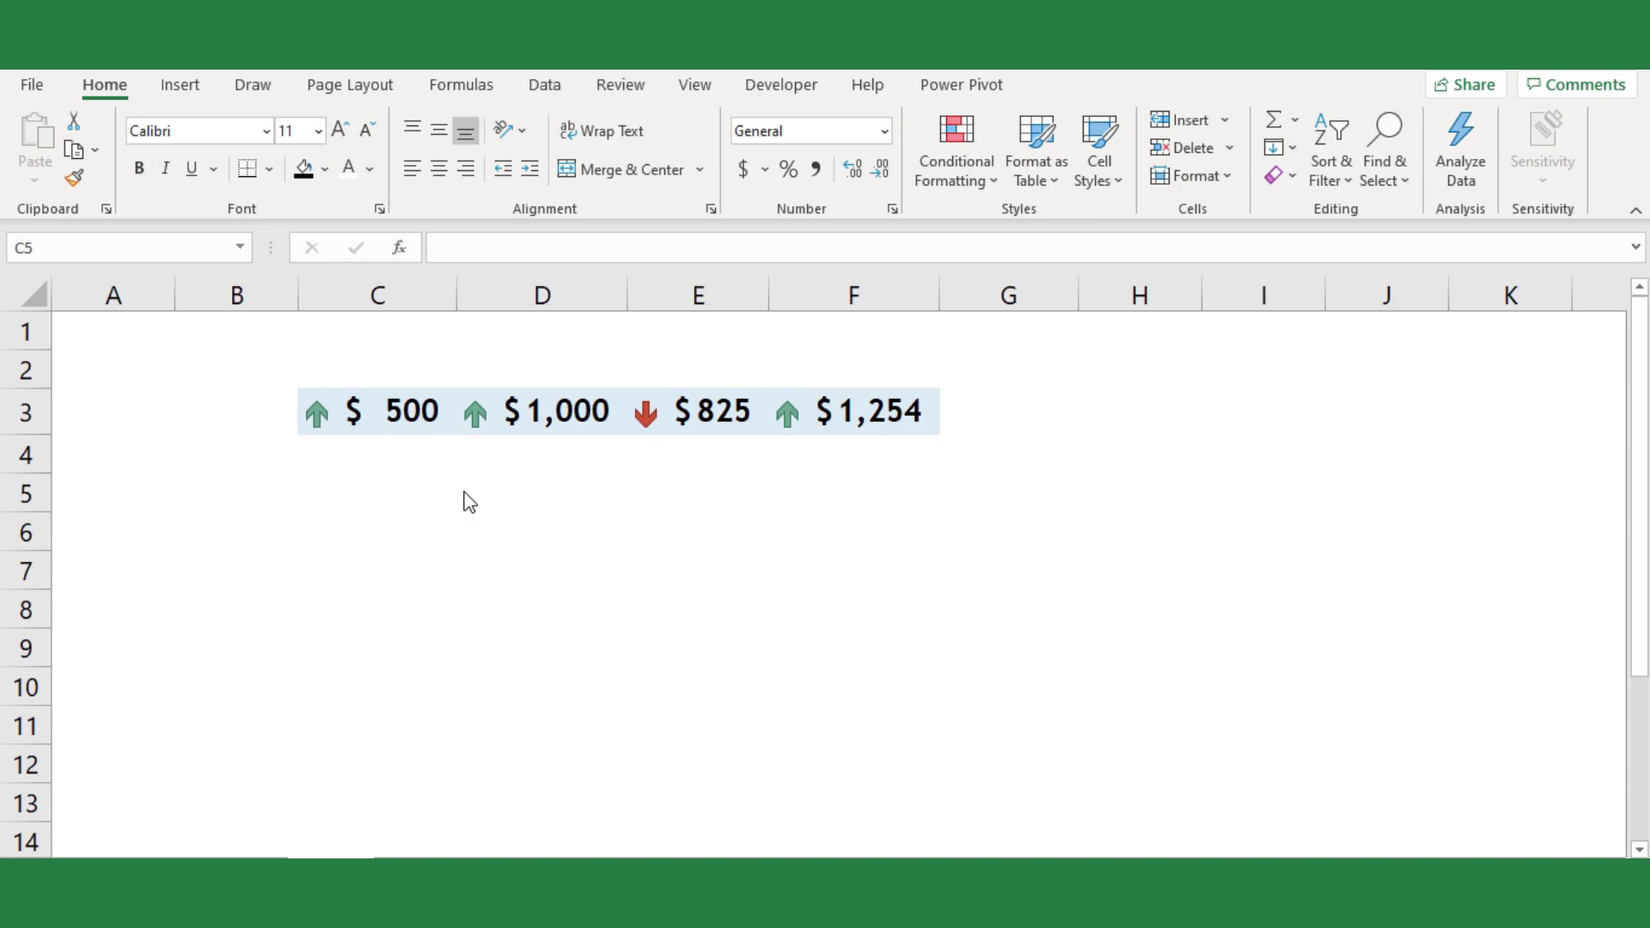
# Enter 4253 in D3, then check the updated arrows in E3 ($825) and F3 ($1,254)
pyautogui.click(497, 407)
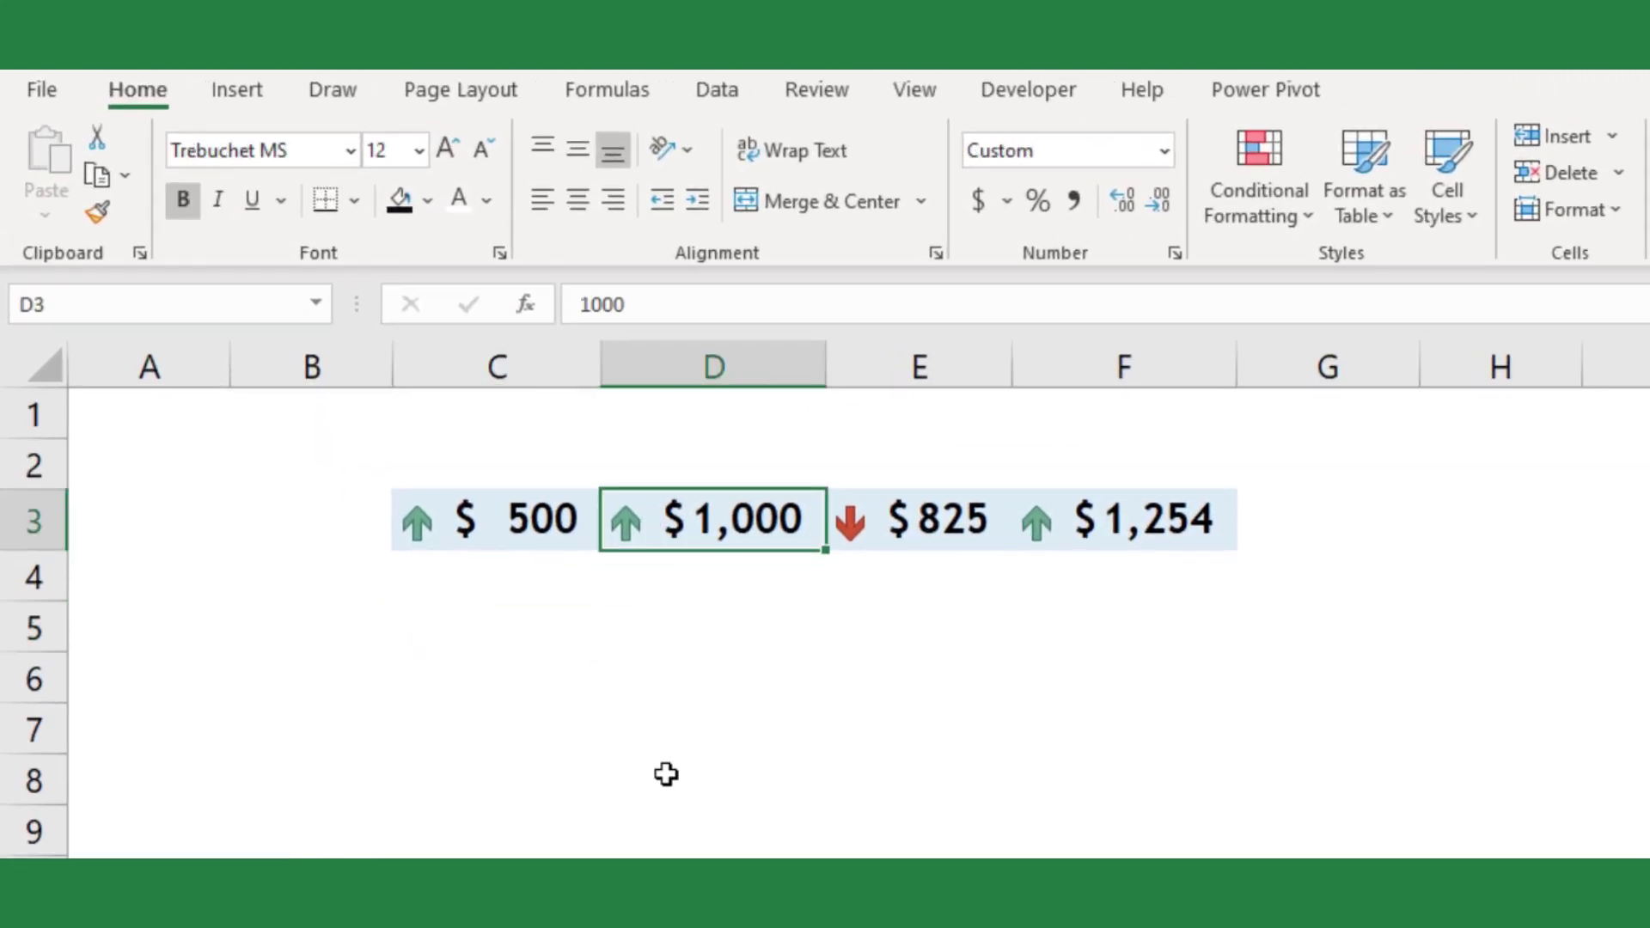
pyautogui.write('4253')
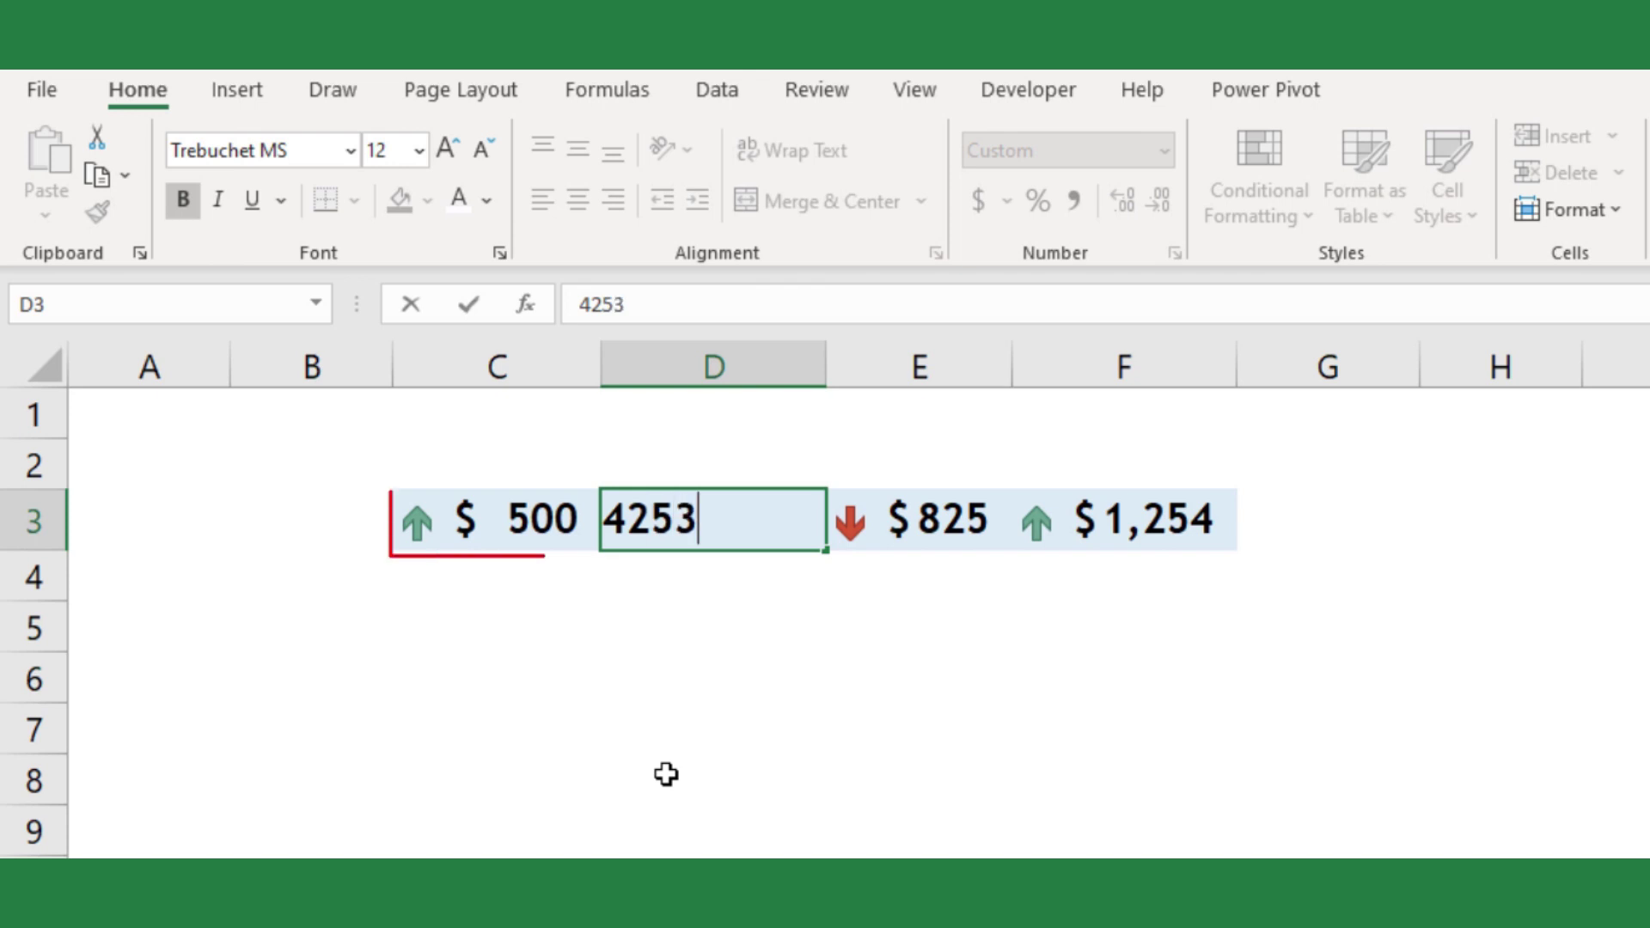
pyautogui.press('Return')
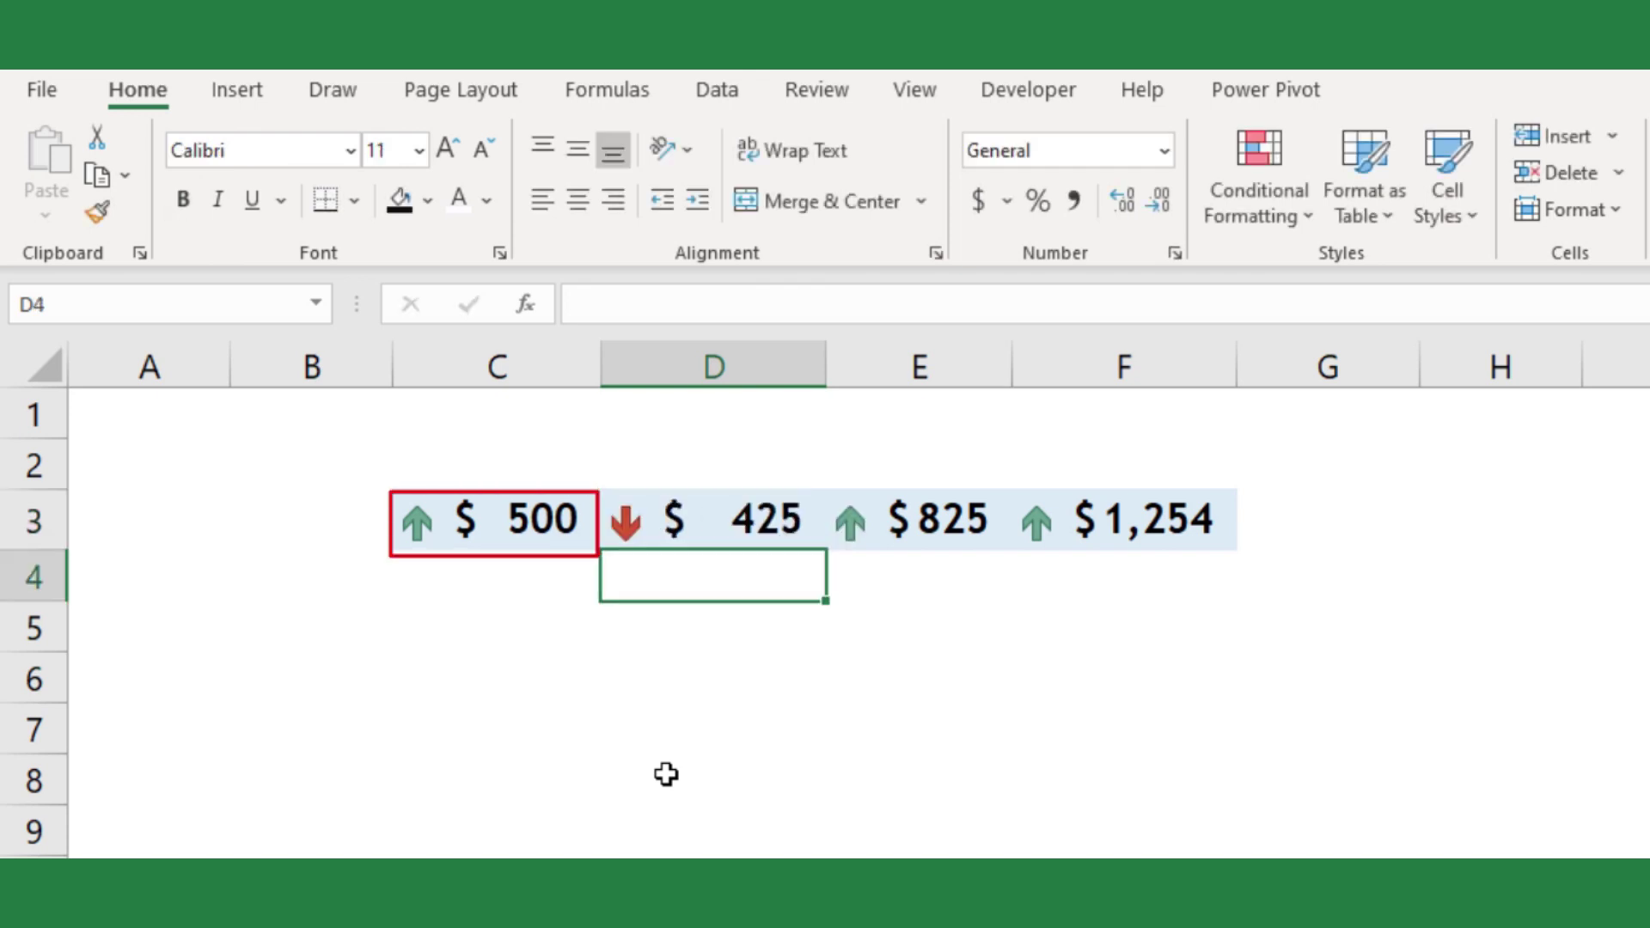
pyautogui.click(936, 526)
pyautogui.click(1162, 525)
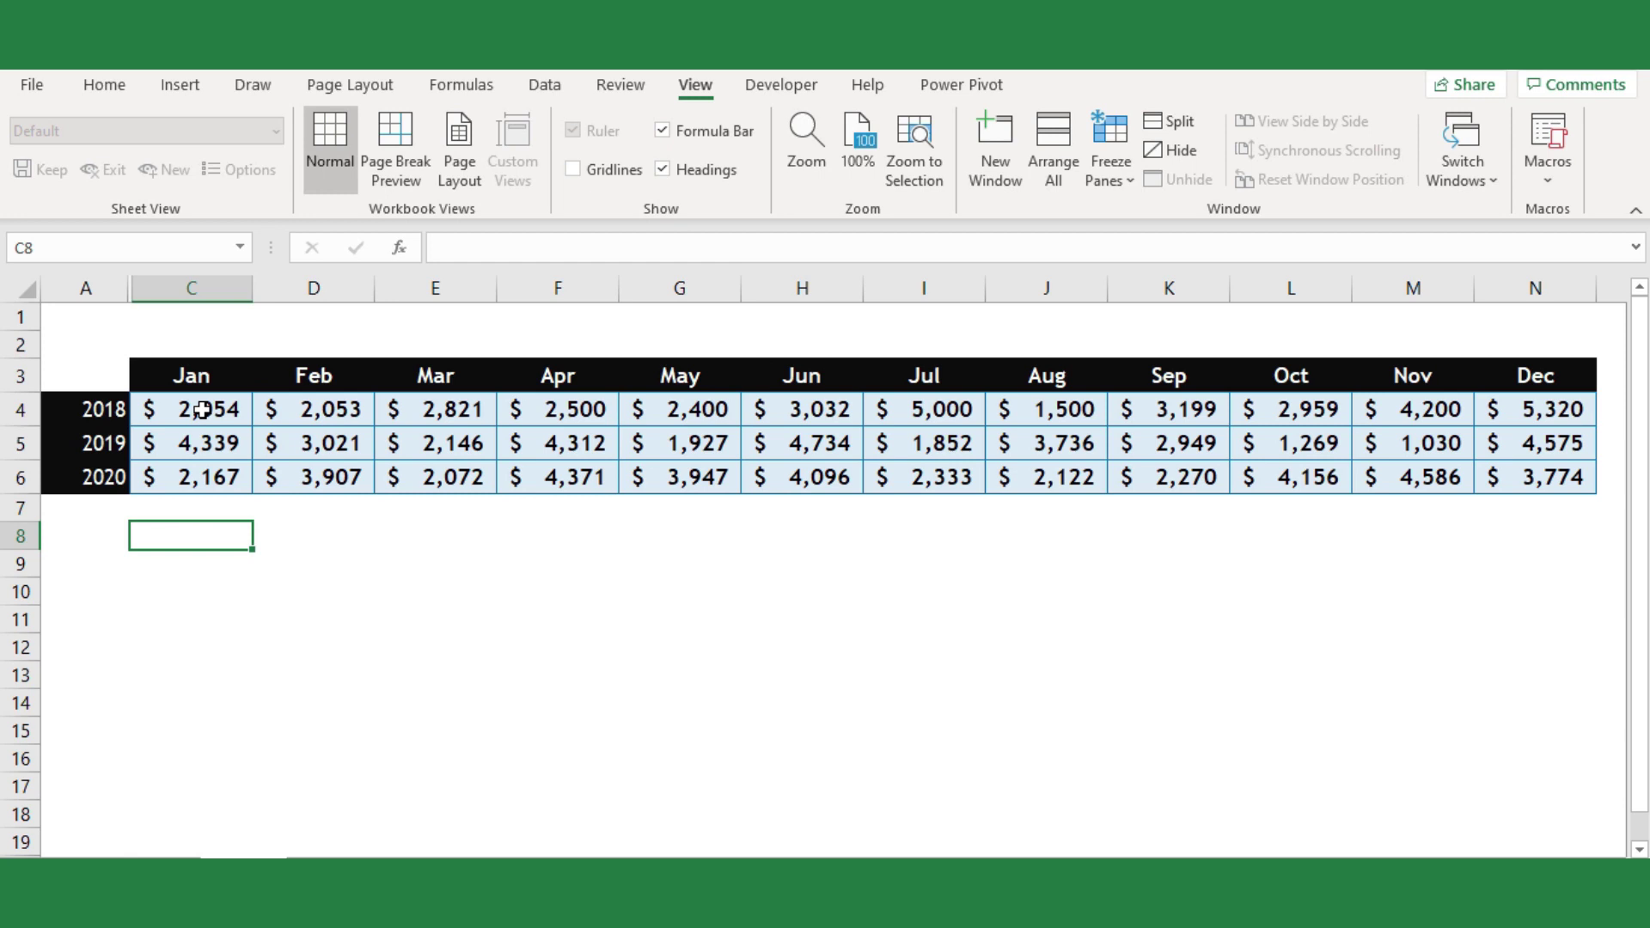
pyautogui.moveTo(201, 410); pyautogui.dragTo(1546, 416)
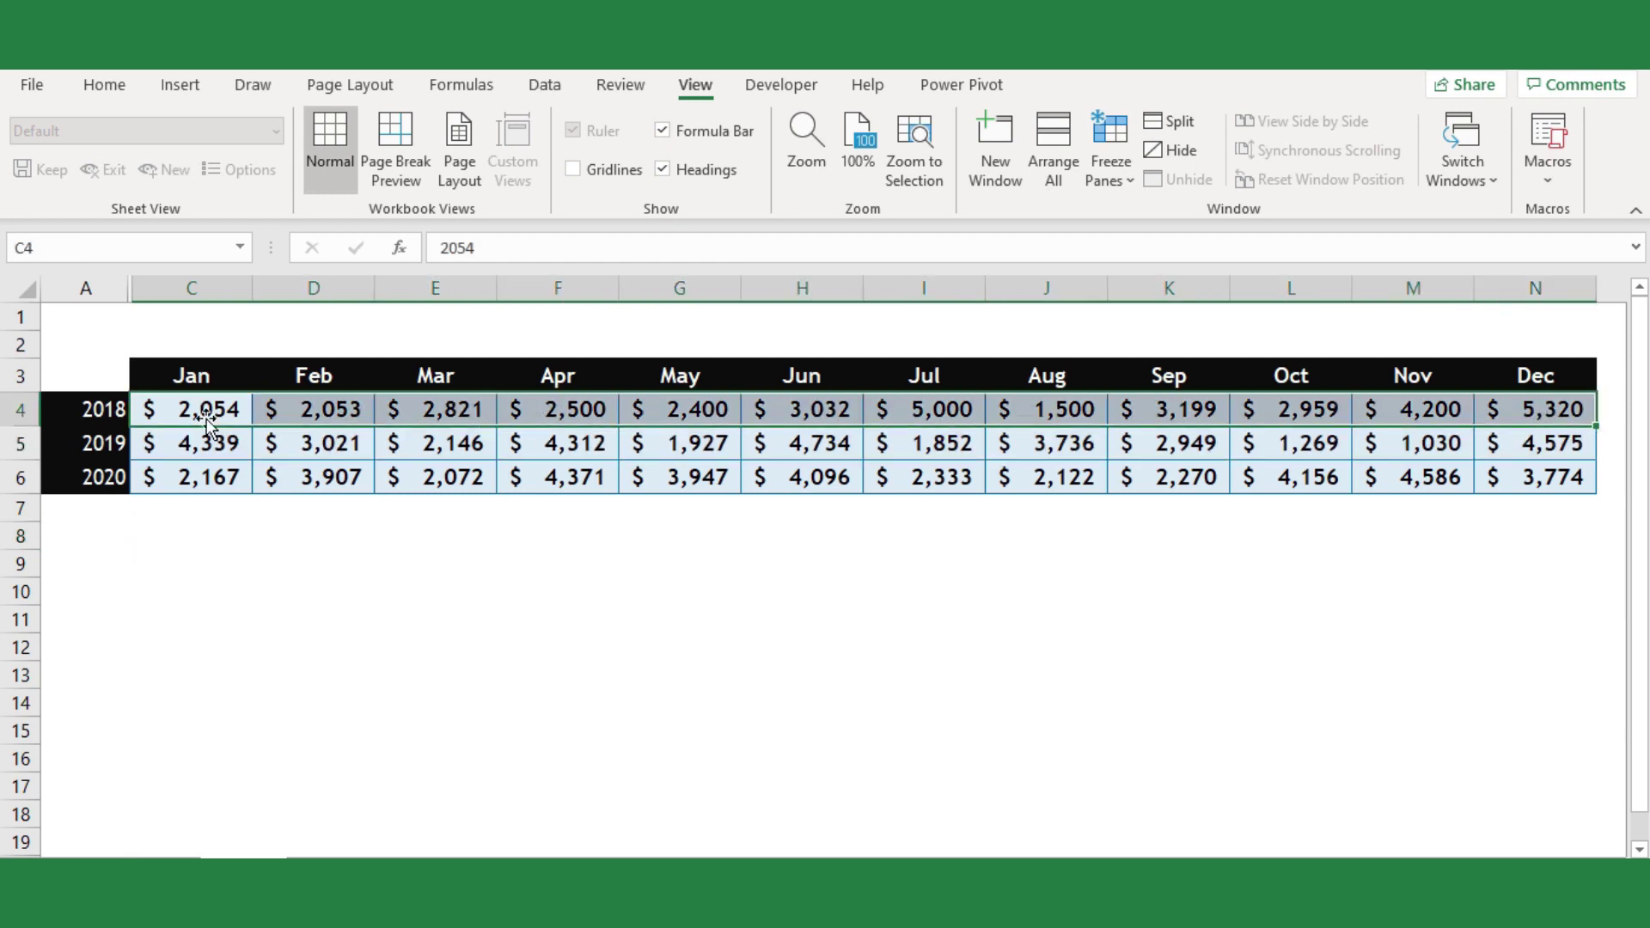
pyautogui.moveTo(86, 405); pyautogui.dragTo(100, 472)
pyautogui.click(245, 569)
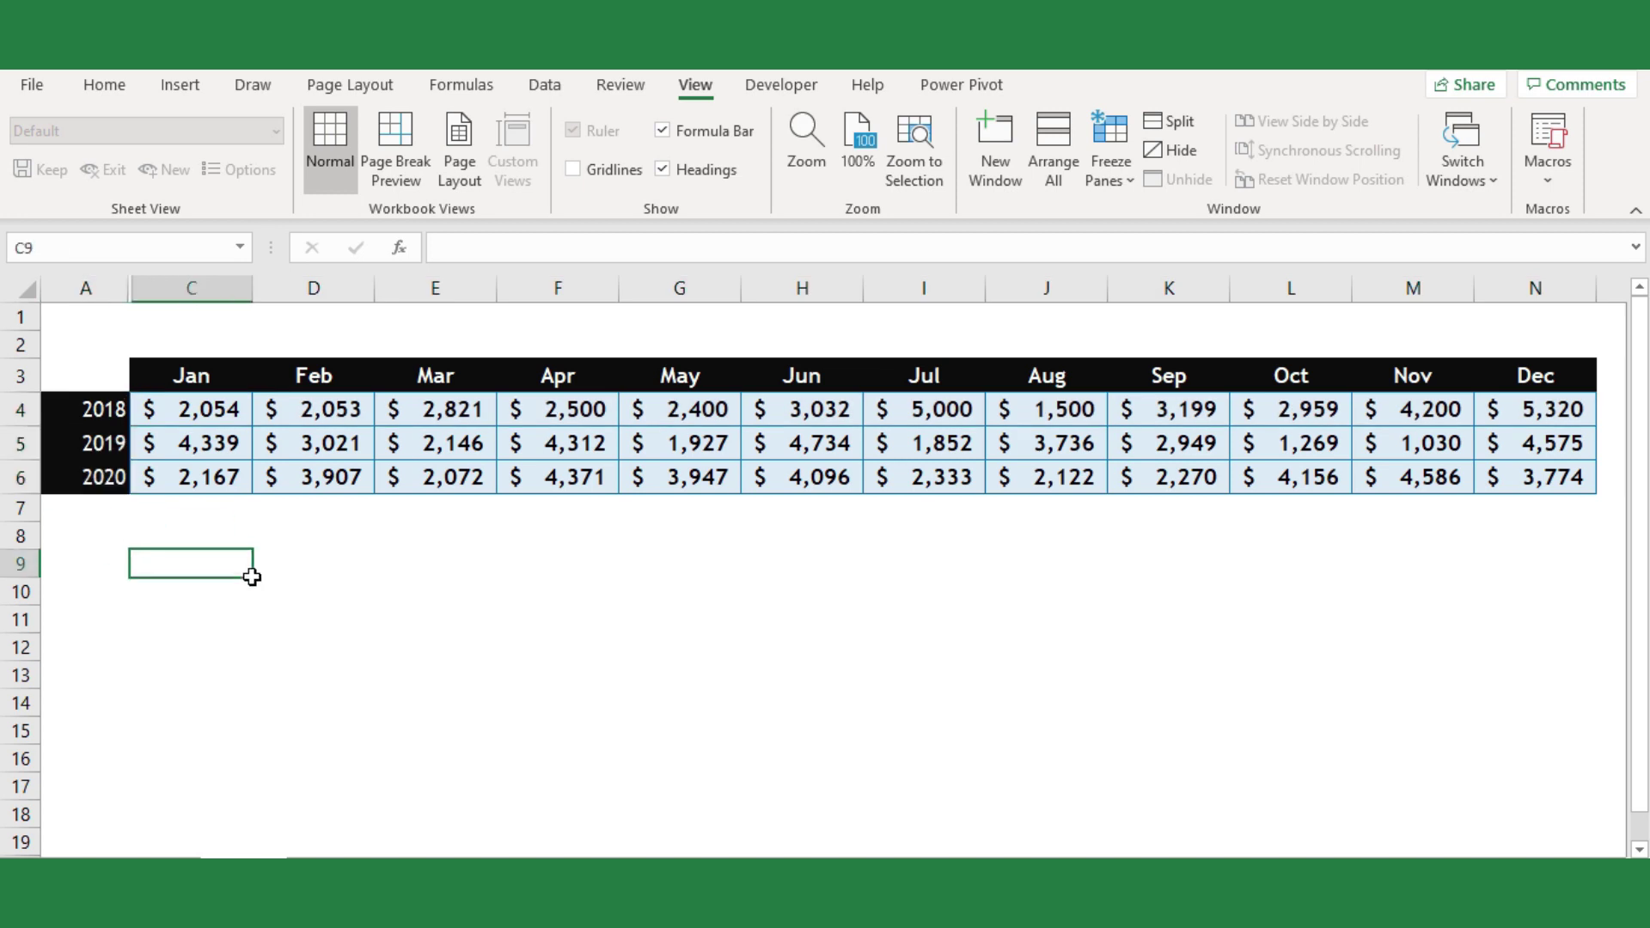
pyautogui.click(216, 409)
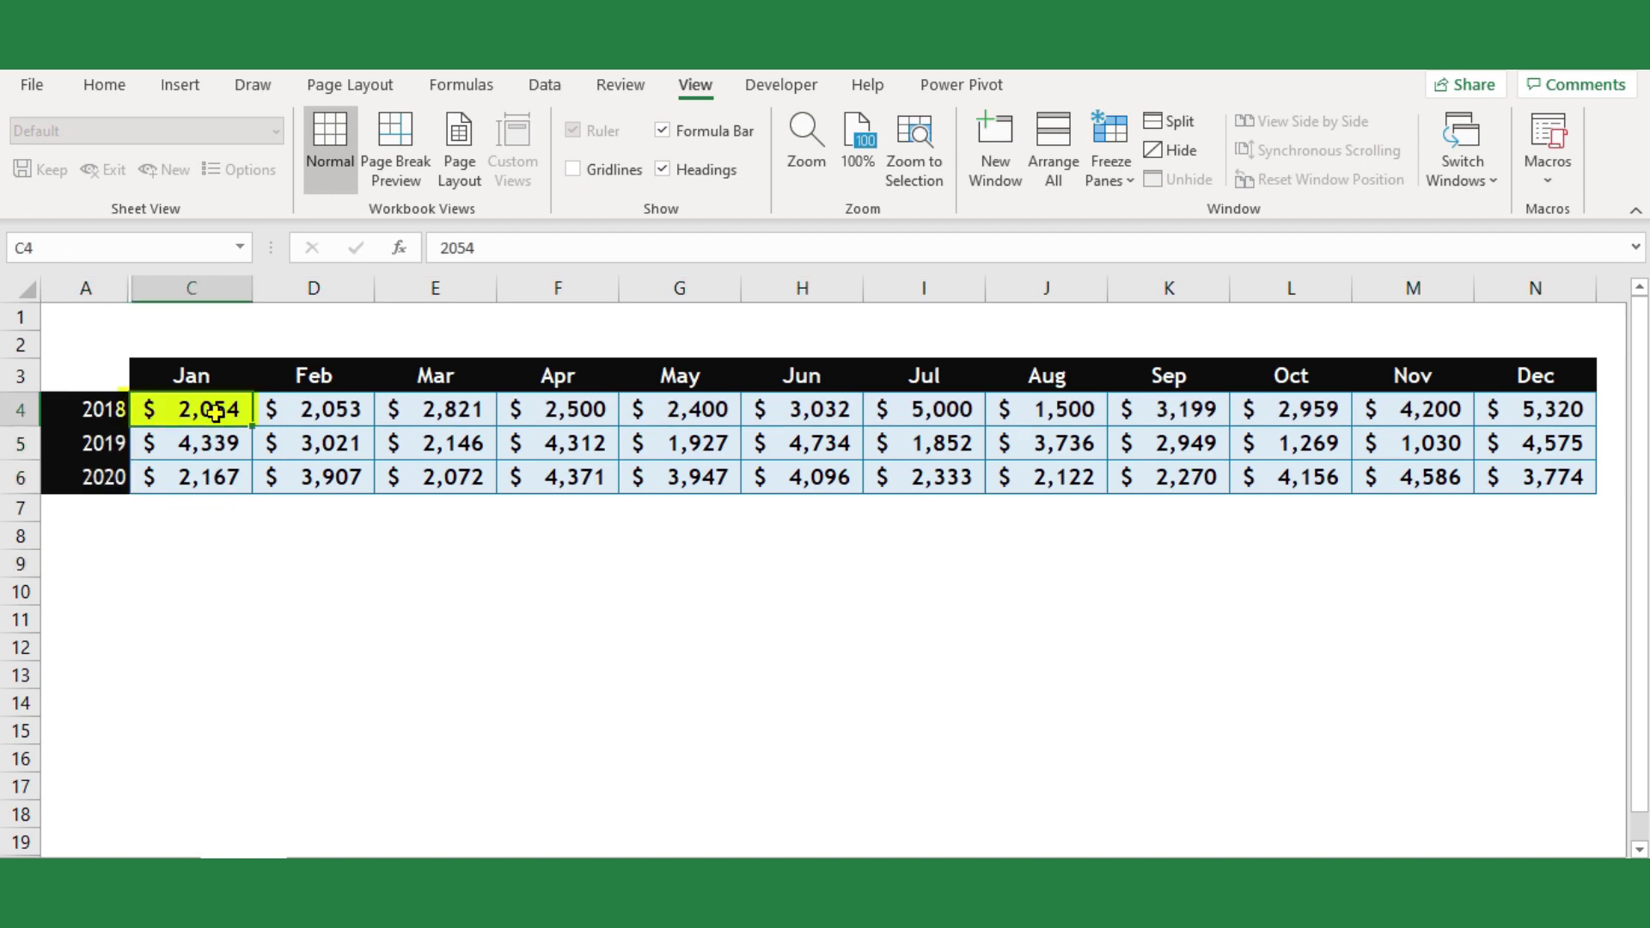
pyautogui.click(317, 415)
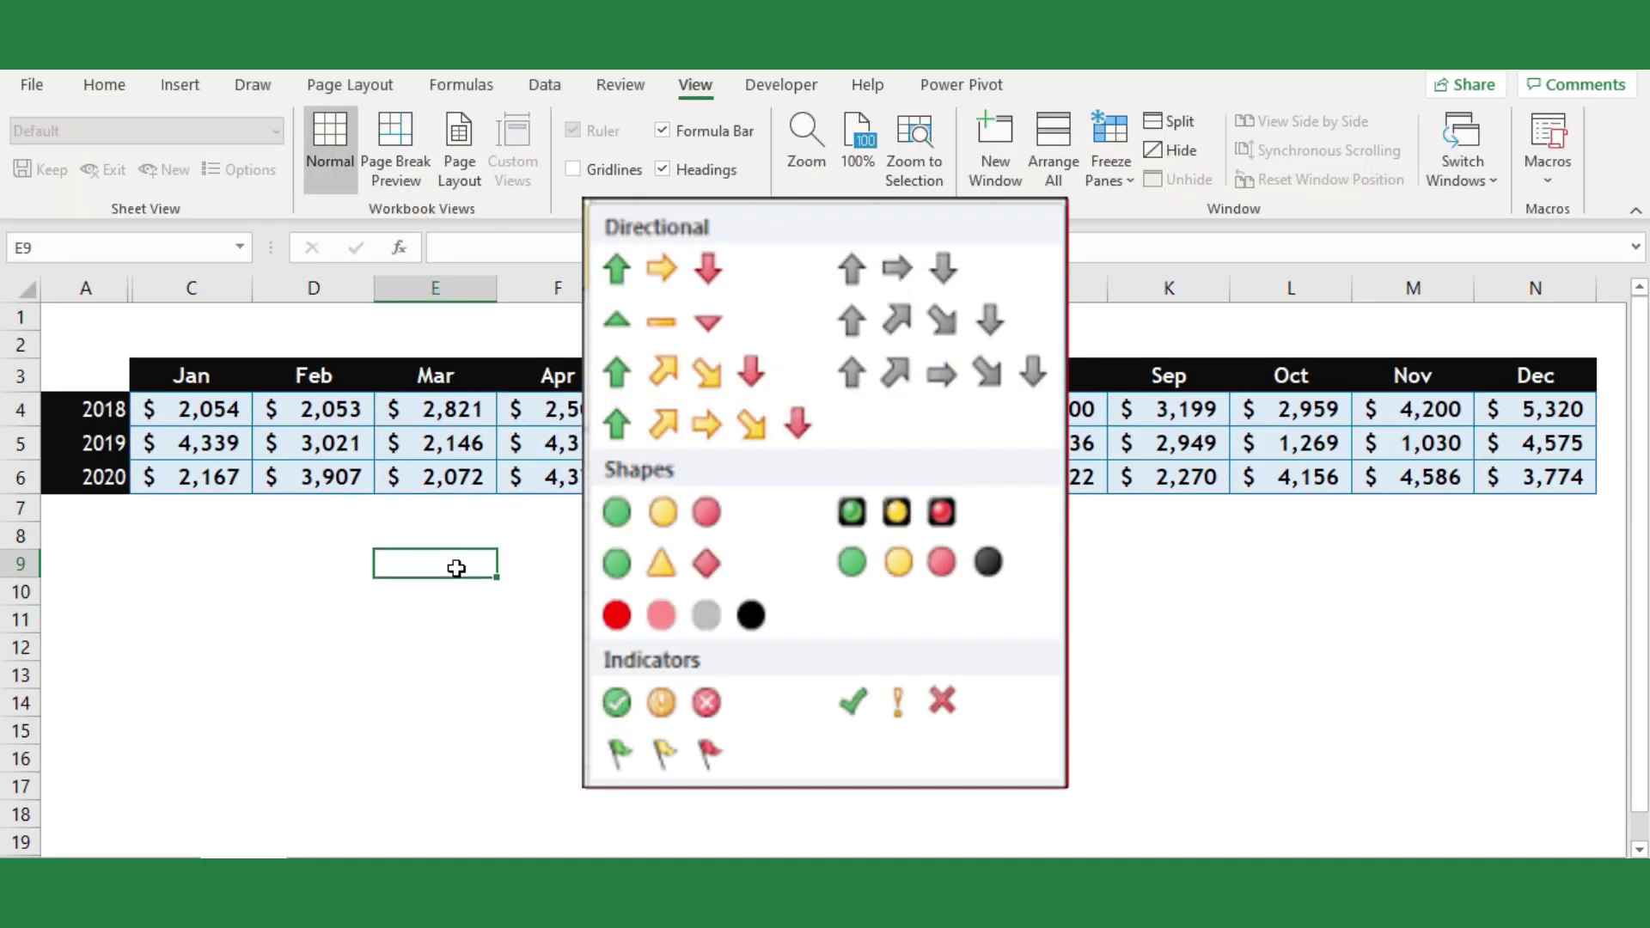
pyautogui.click(188, 410)
pyautogui.click(324, 410)
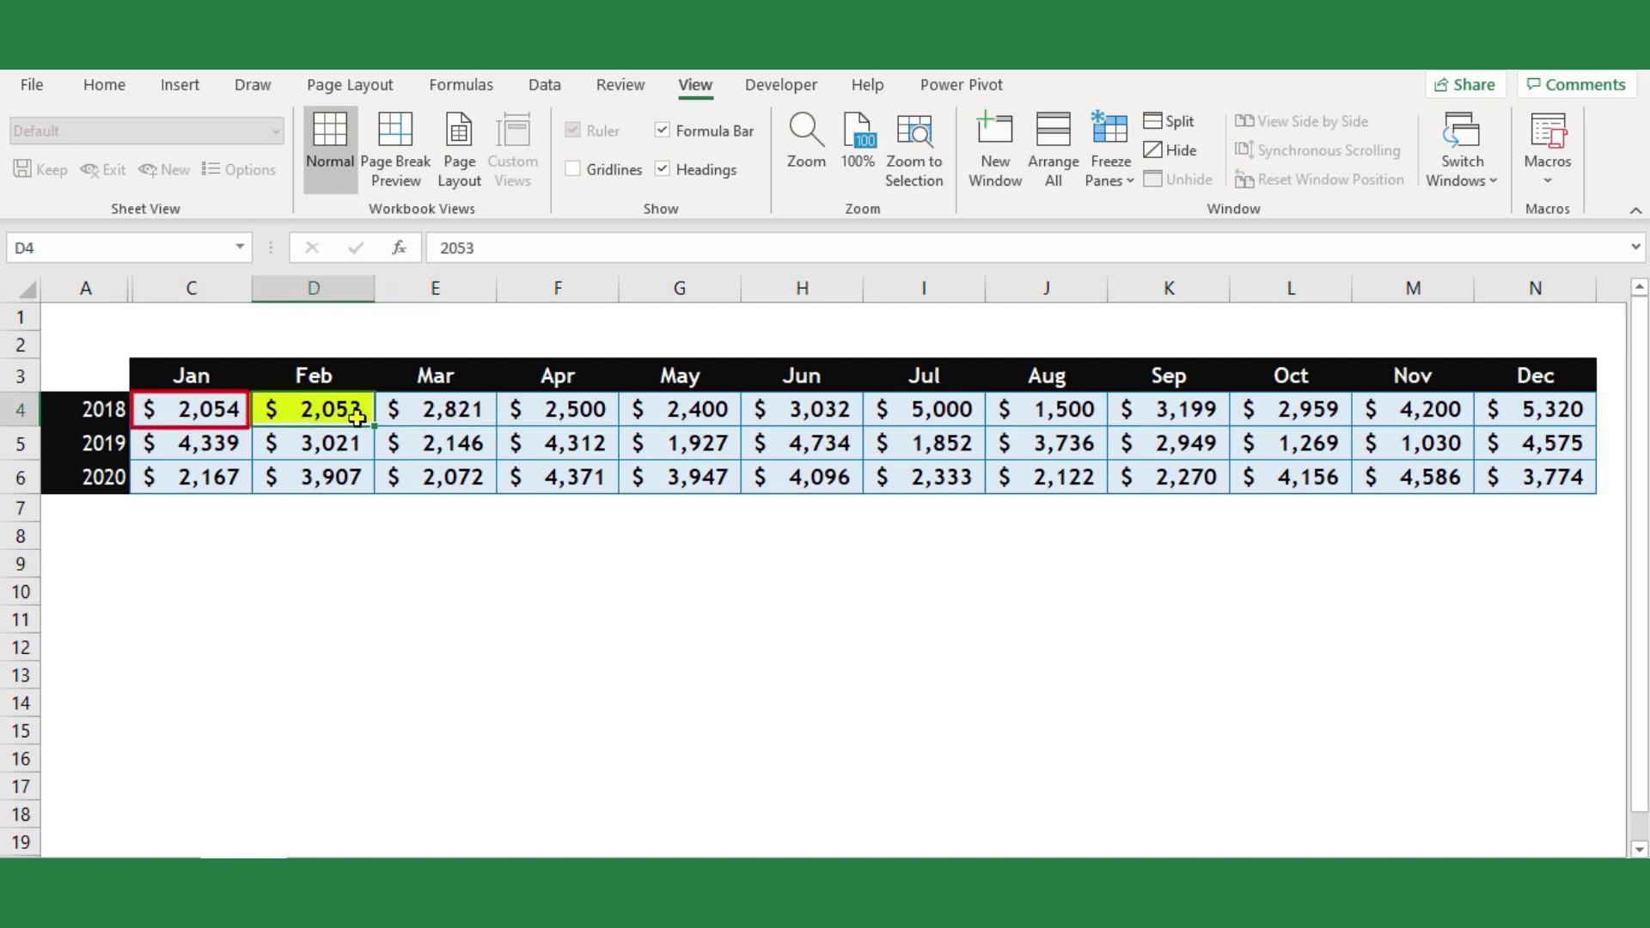
pyautogui.click(402, 416)
pyautogui.click(570, 420)
pyautogui.click(709, 421)
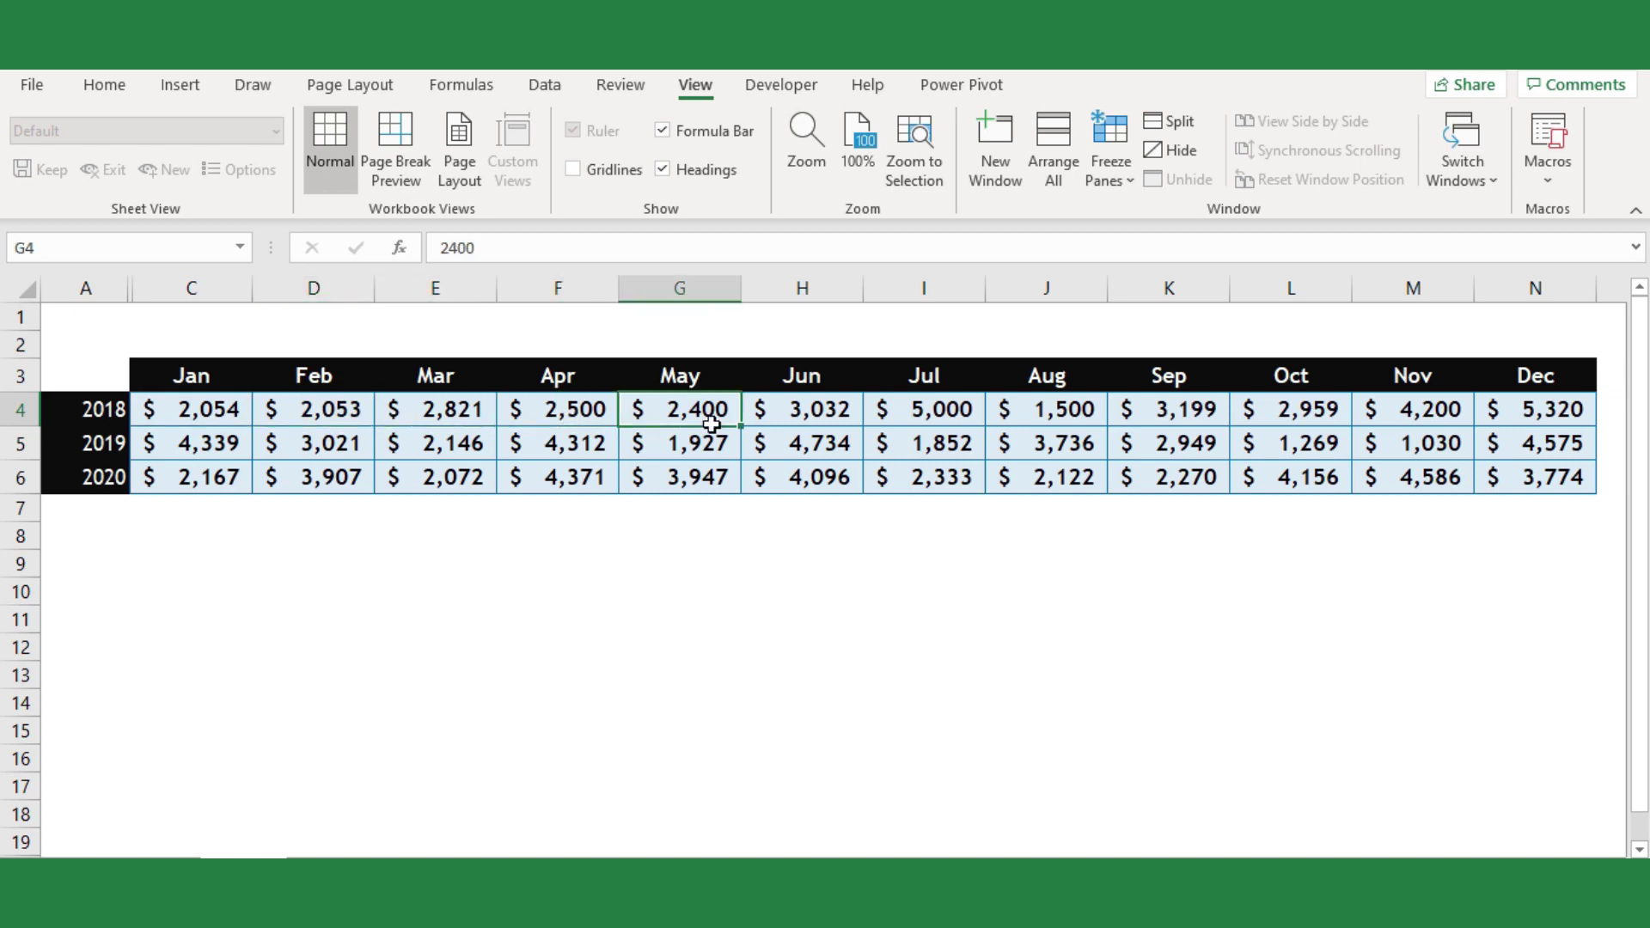
pyautogui.click(190, 411)
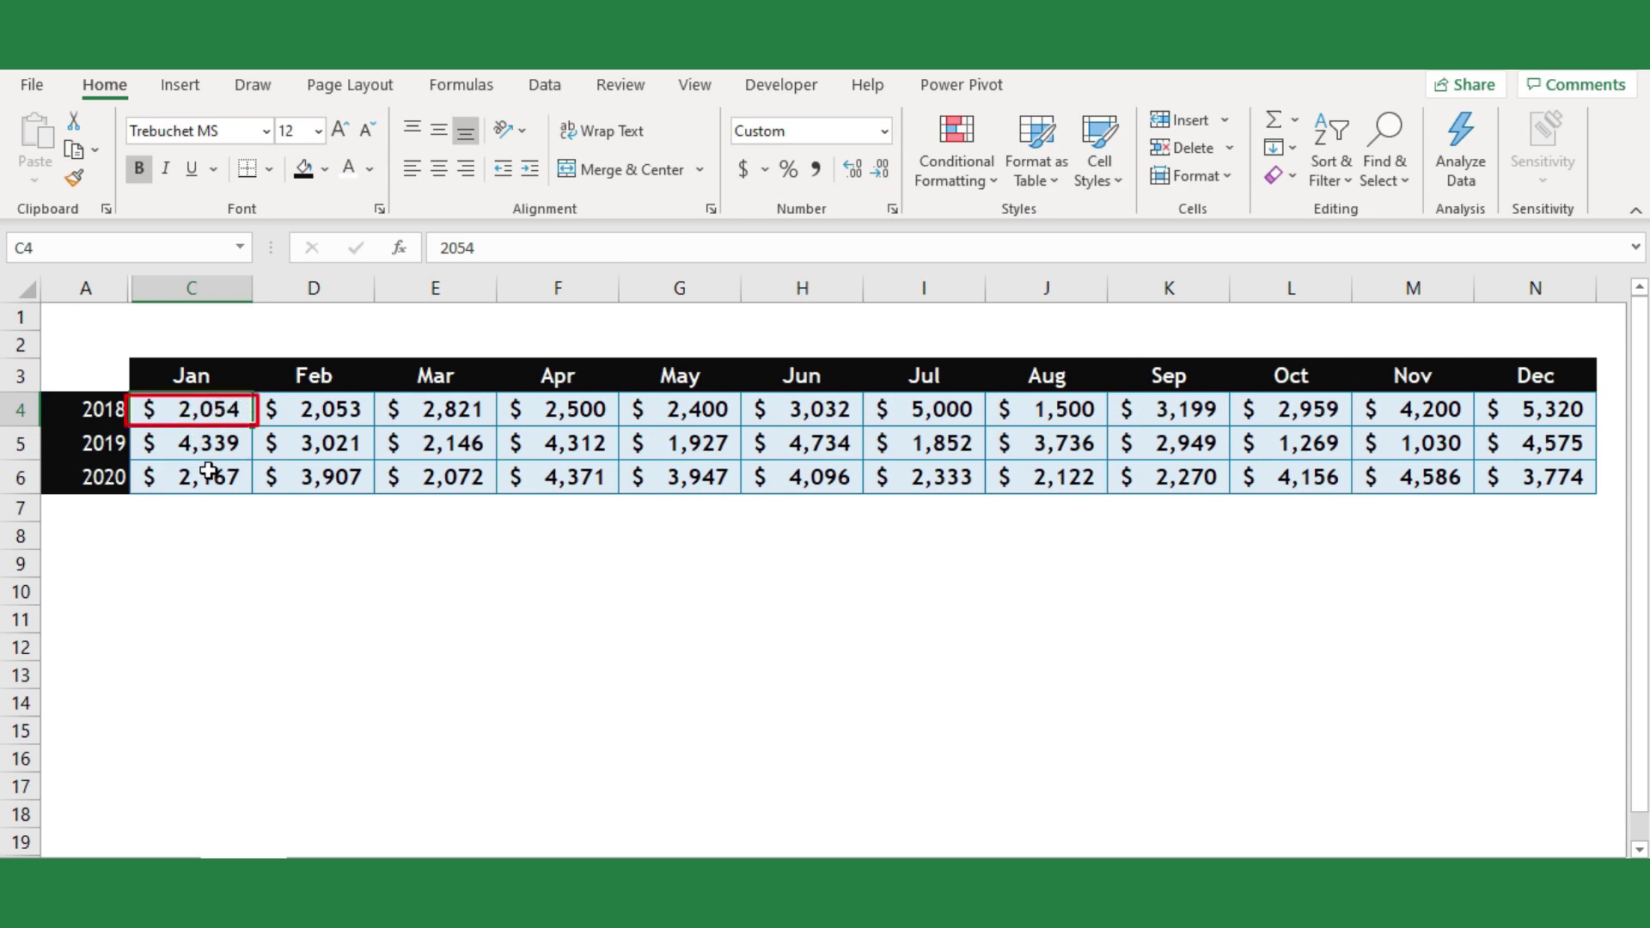
# Start a new conditional formatting rule using the 3 Arrows (Colored) icon set
pyautogui.click(972, 153)
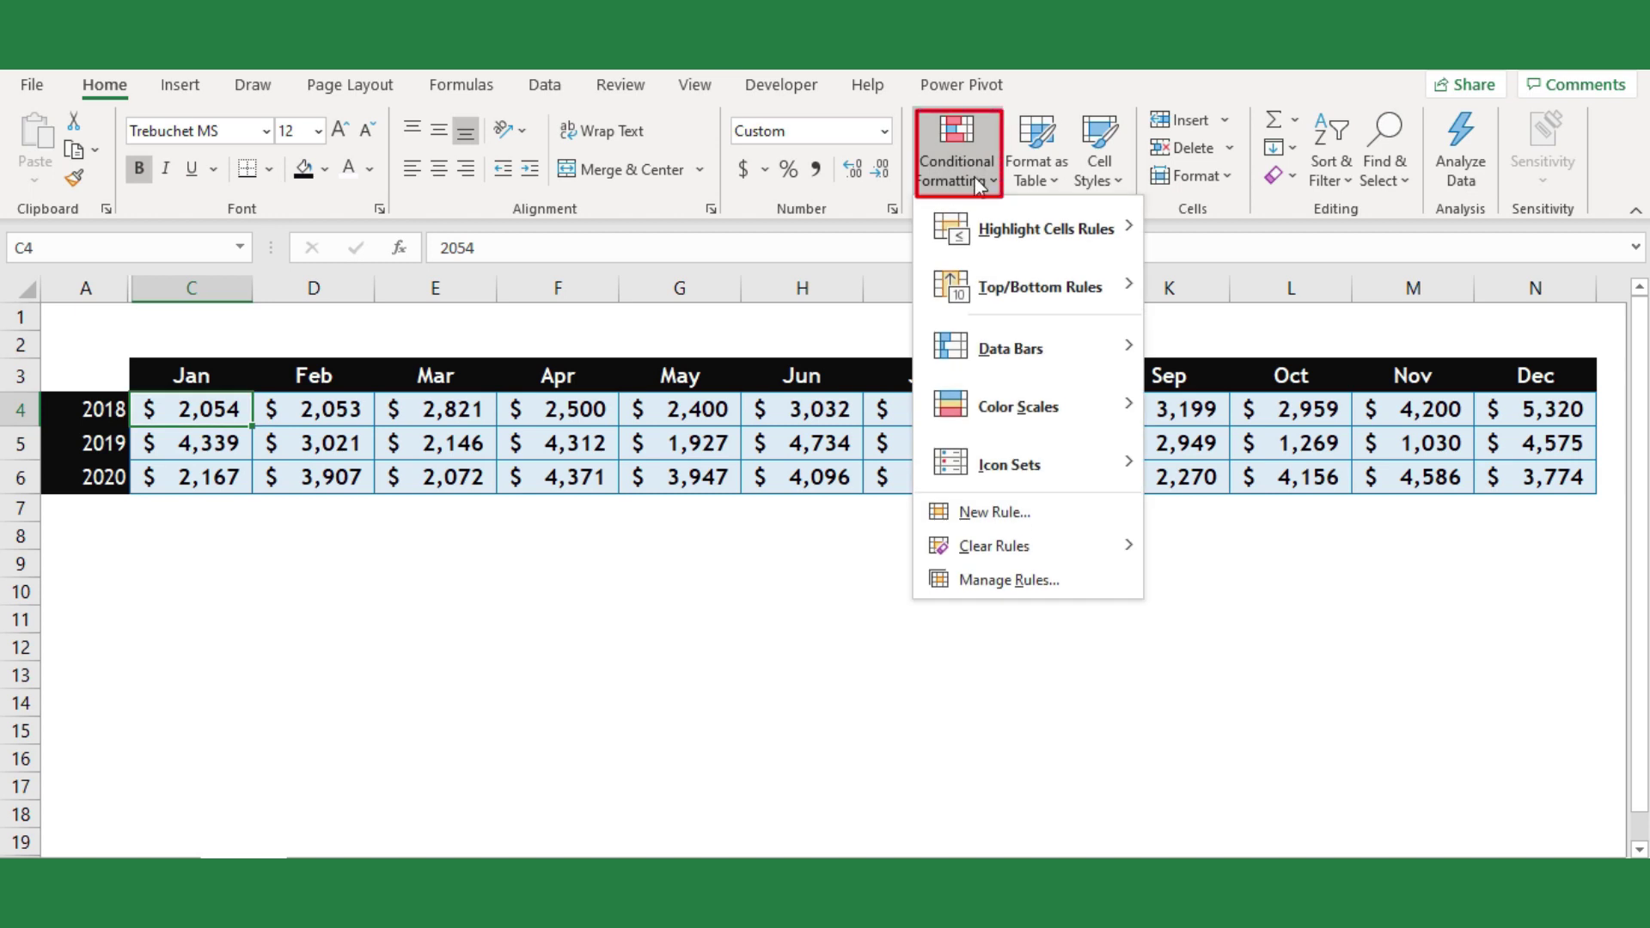
pyautogui.click(1007, 516)
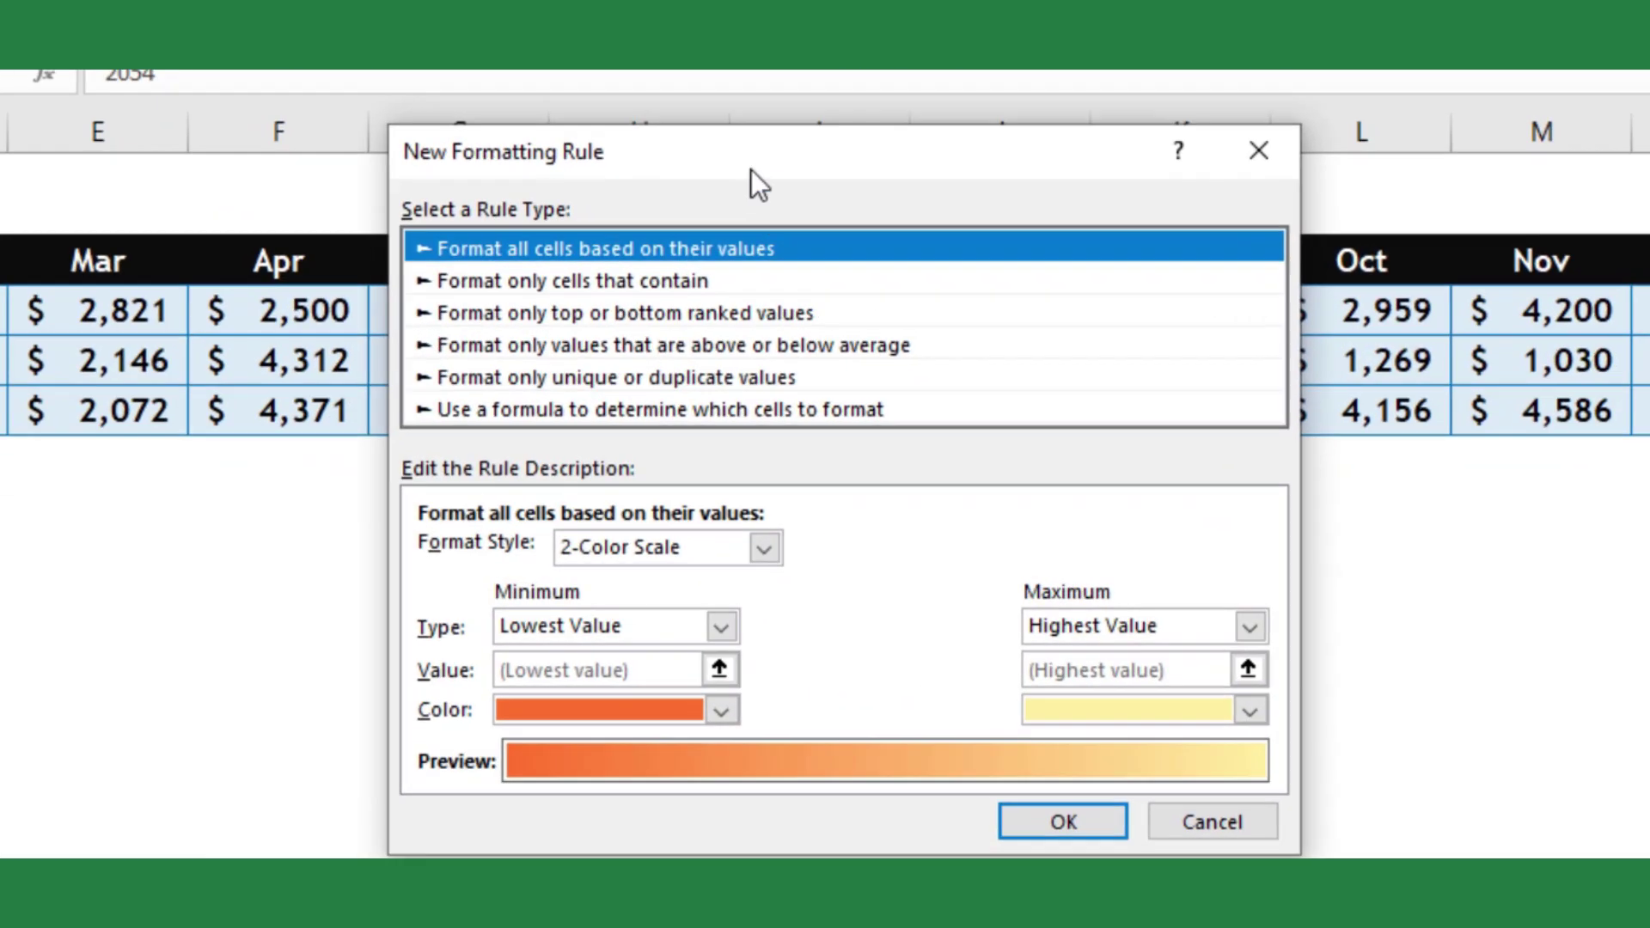
pyautogui.moveTo(751, 169); pyautogui.dragTo(613, 115)
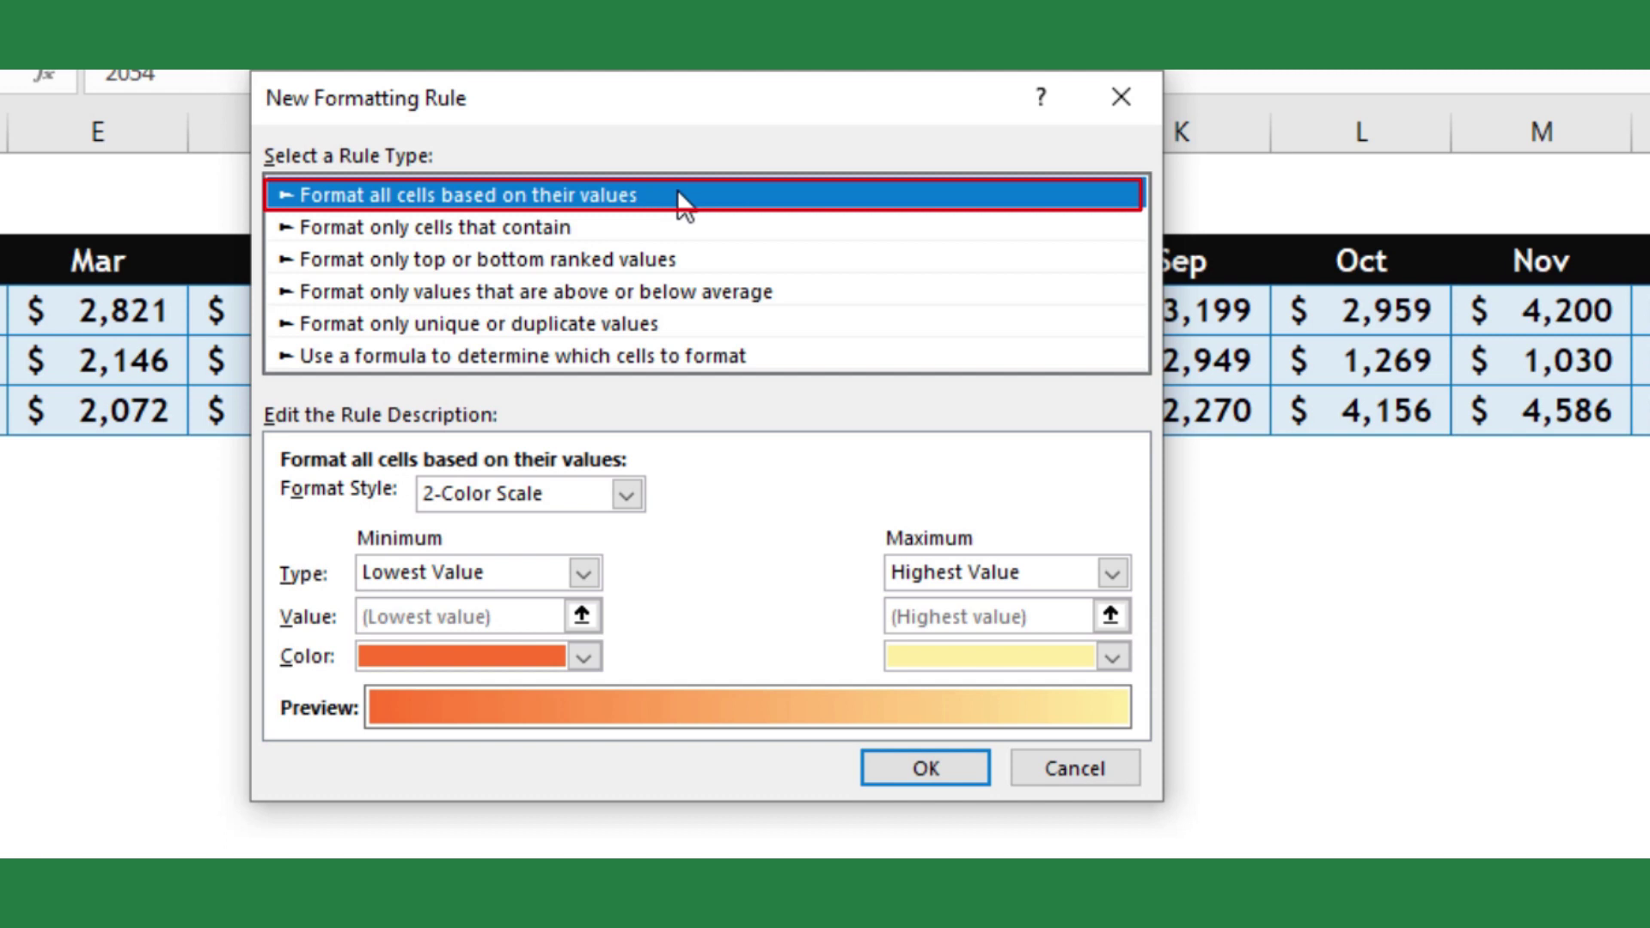
pyautogui.click(593, 506)
pyautogui.click(490, 601)
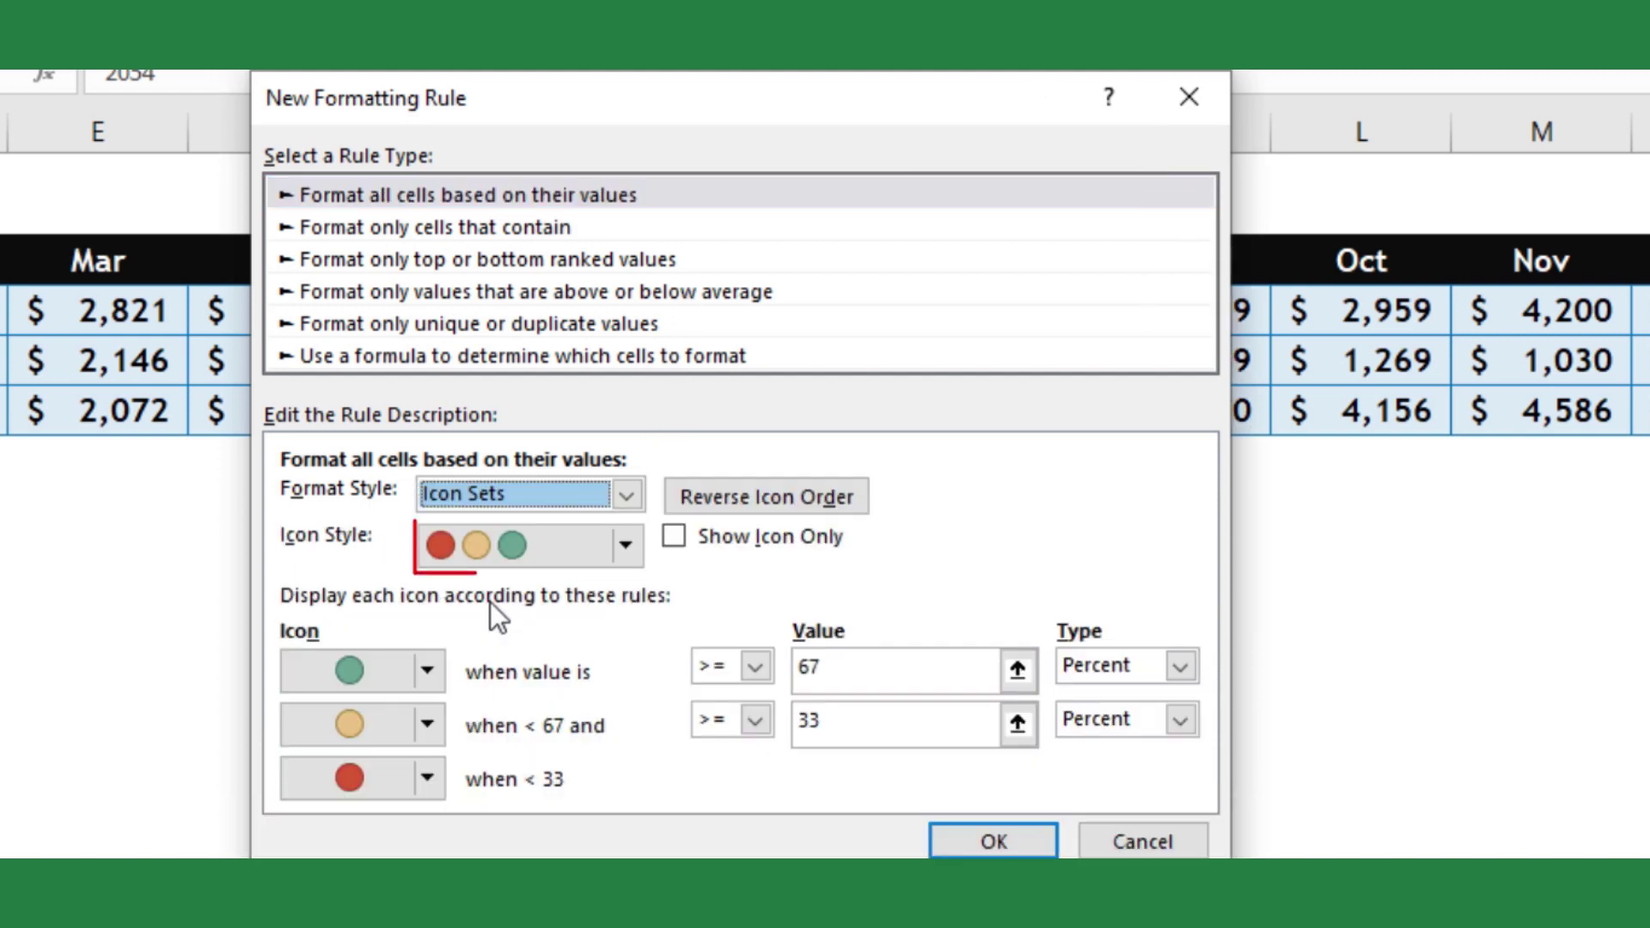
pyautogui.click(625, 546)
pyautogui.moveTo(632, 636); pyautogui.dragTo(560, 610)
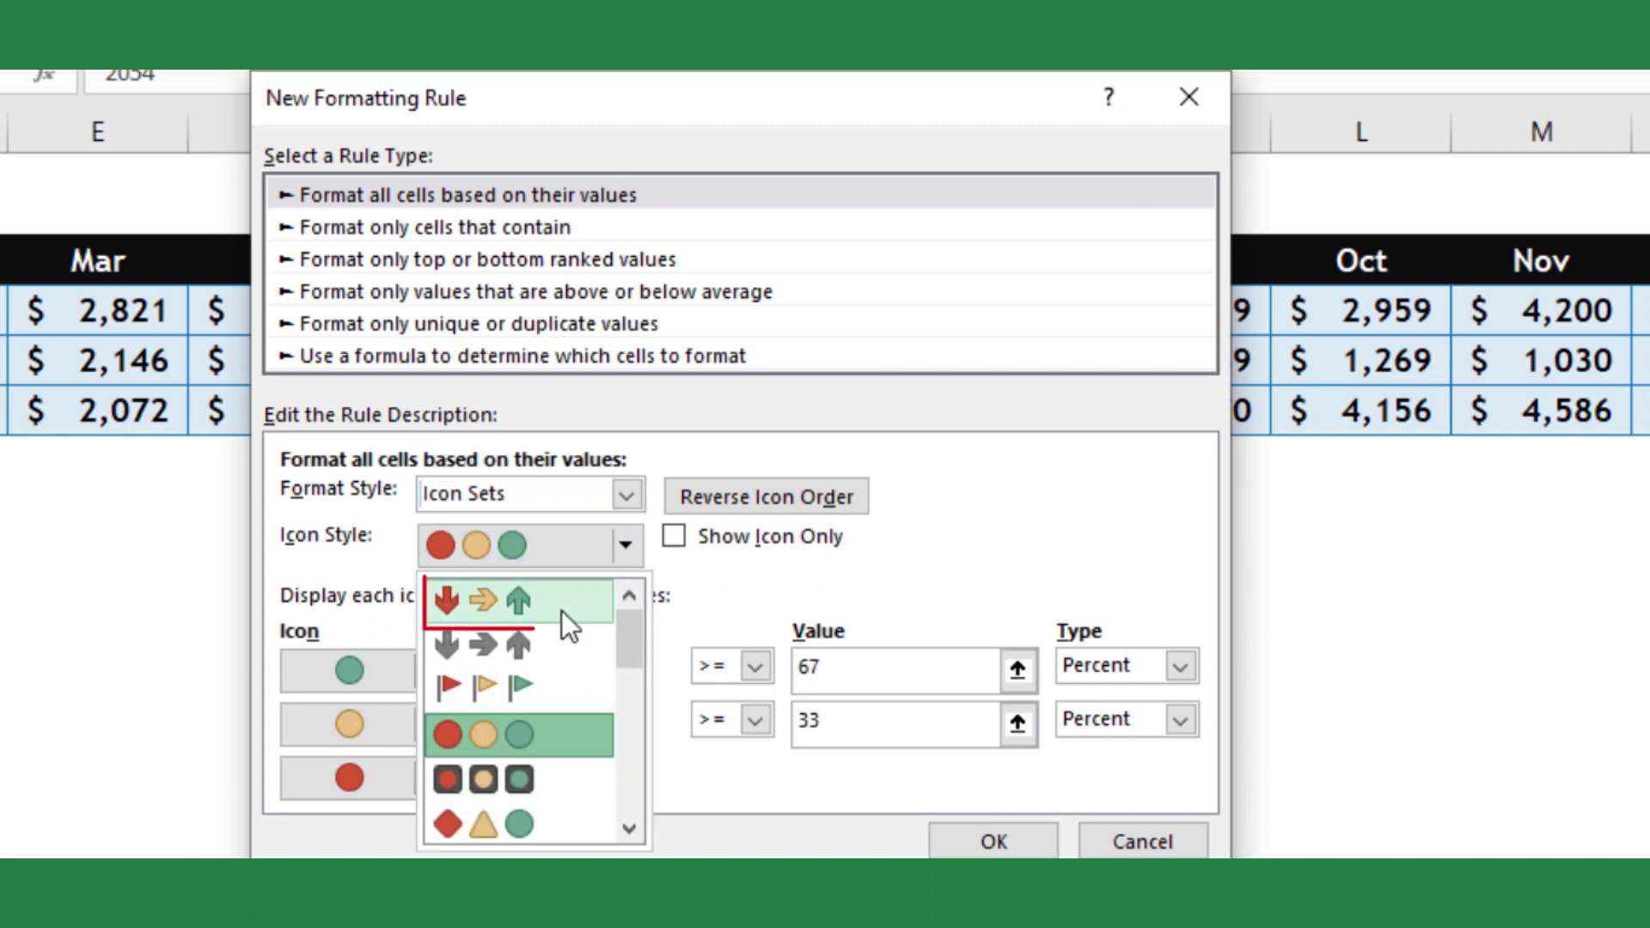
pyautogui.click(560, 601)
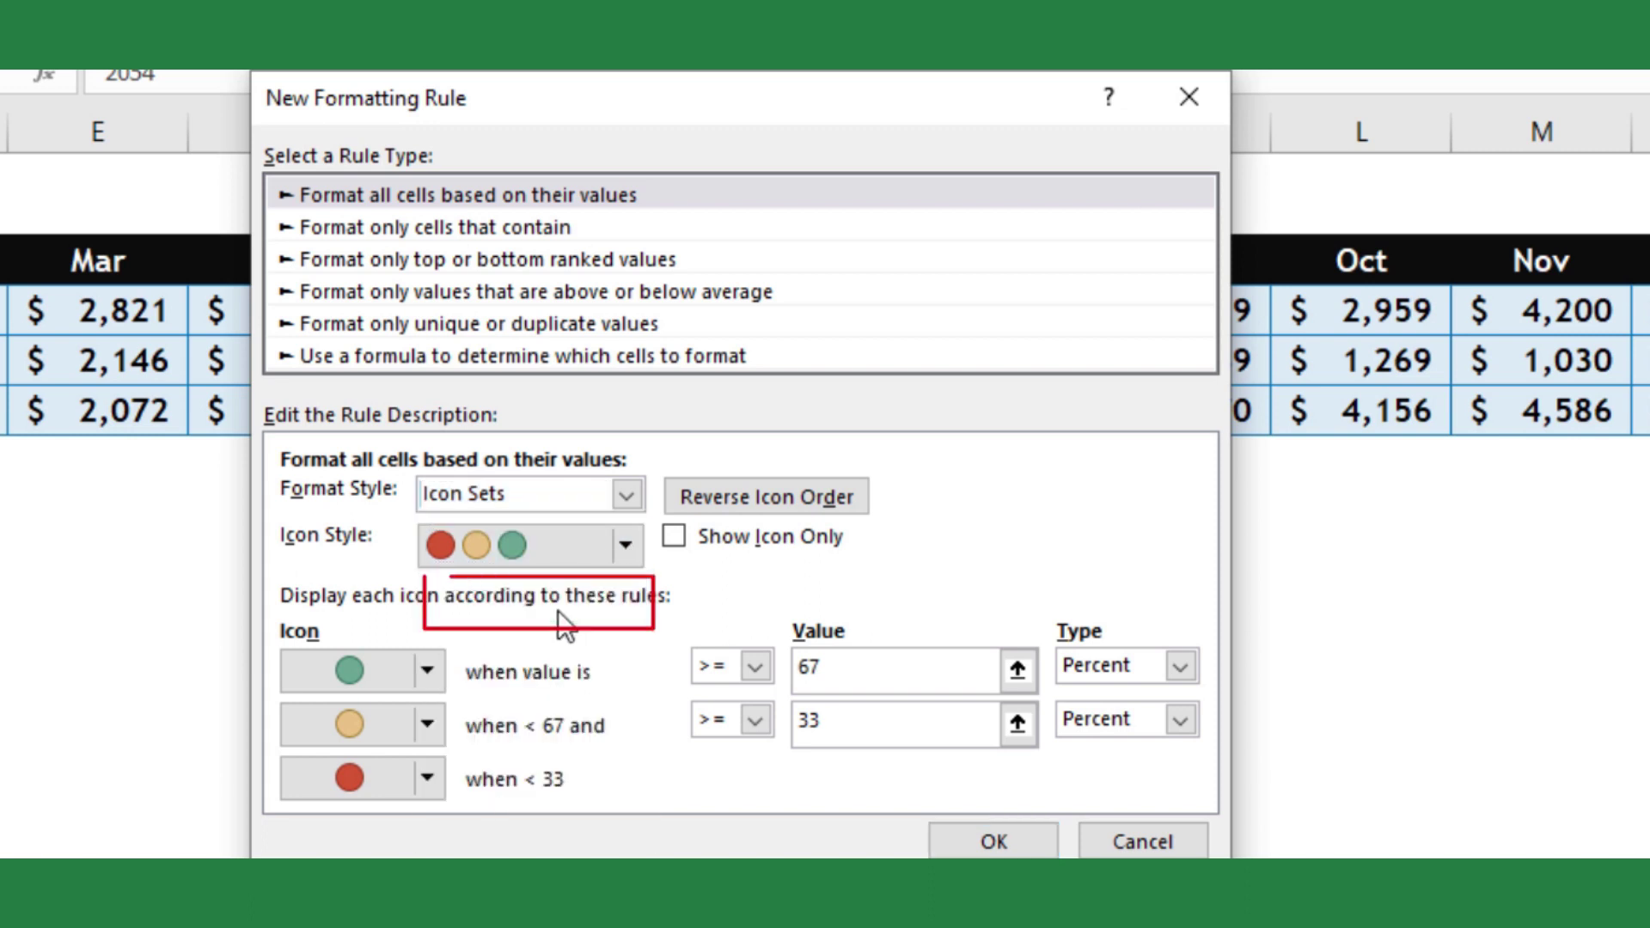
# Switch both the upper and lower threshold types to Formula
pyautogui.click(845, 666)
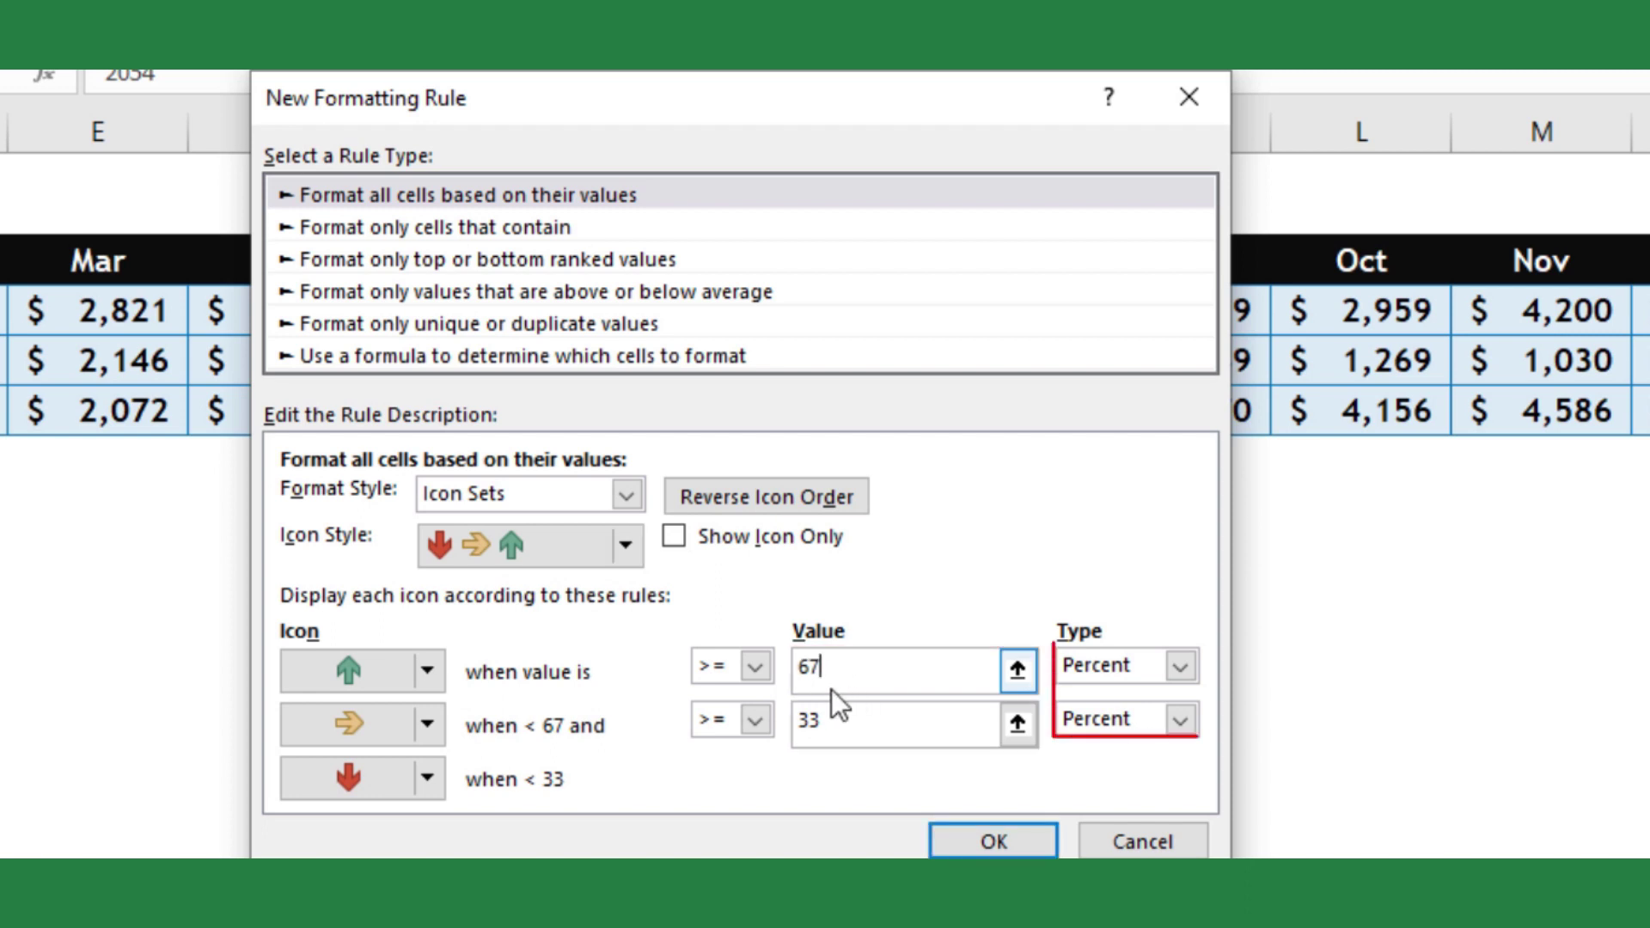
pyautogui.press('Tab')
pyautogui.click(1179, 668)
pyautogui.click(1143, 745)
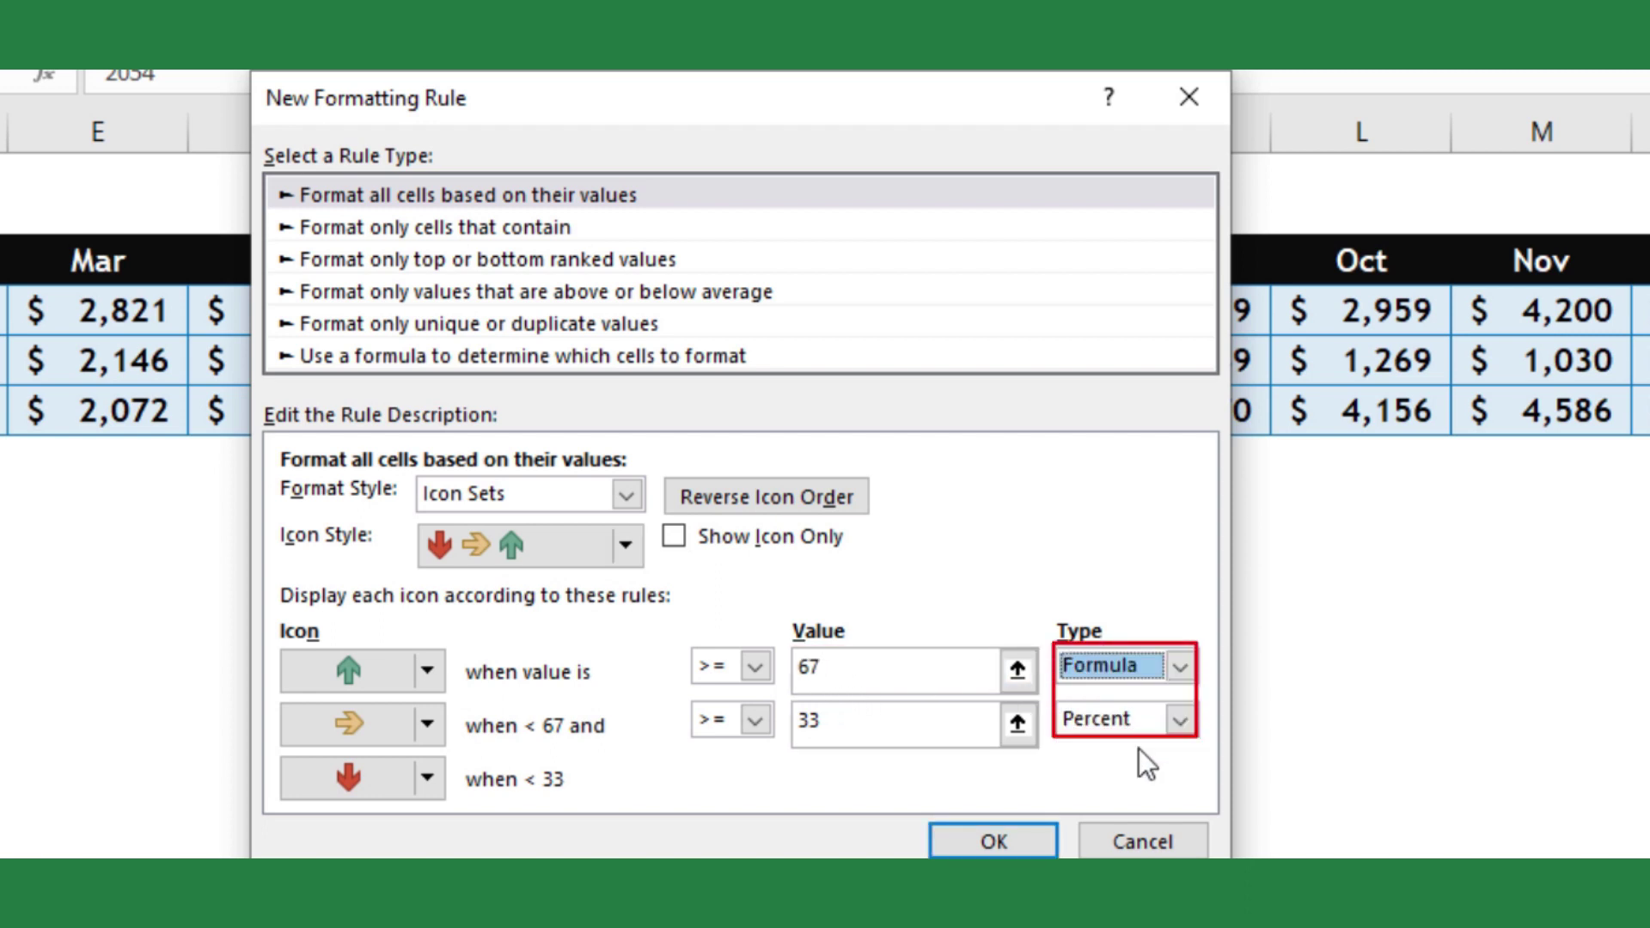
pyautogui.click(1179, 720)
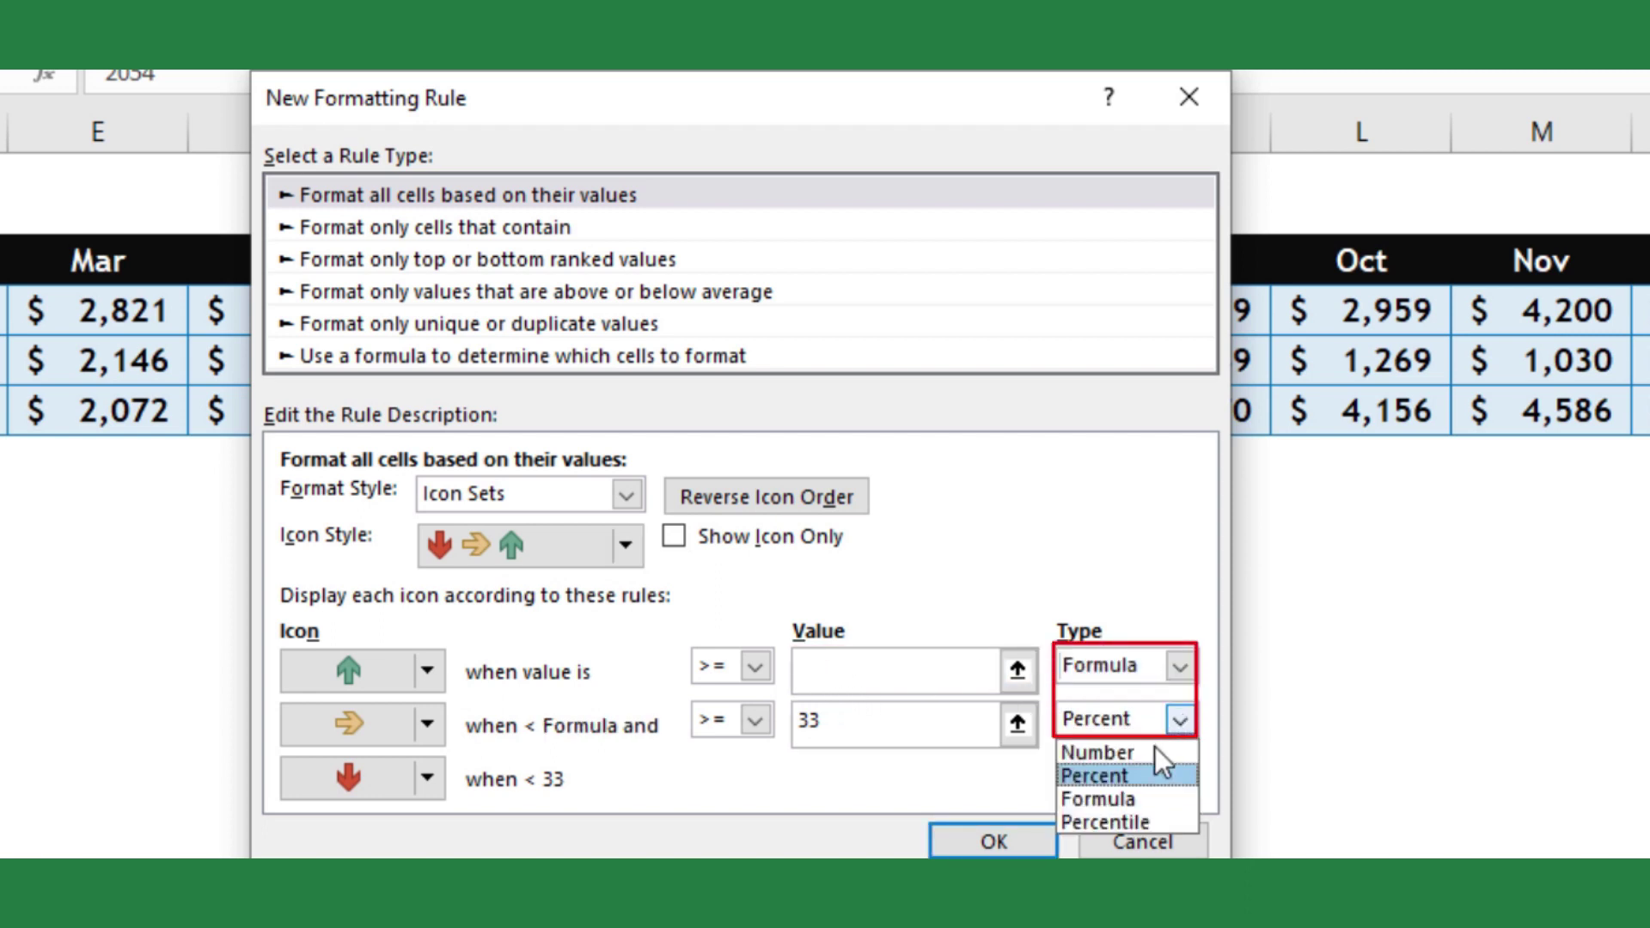
pyautogui.click(1137, 790)
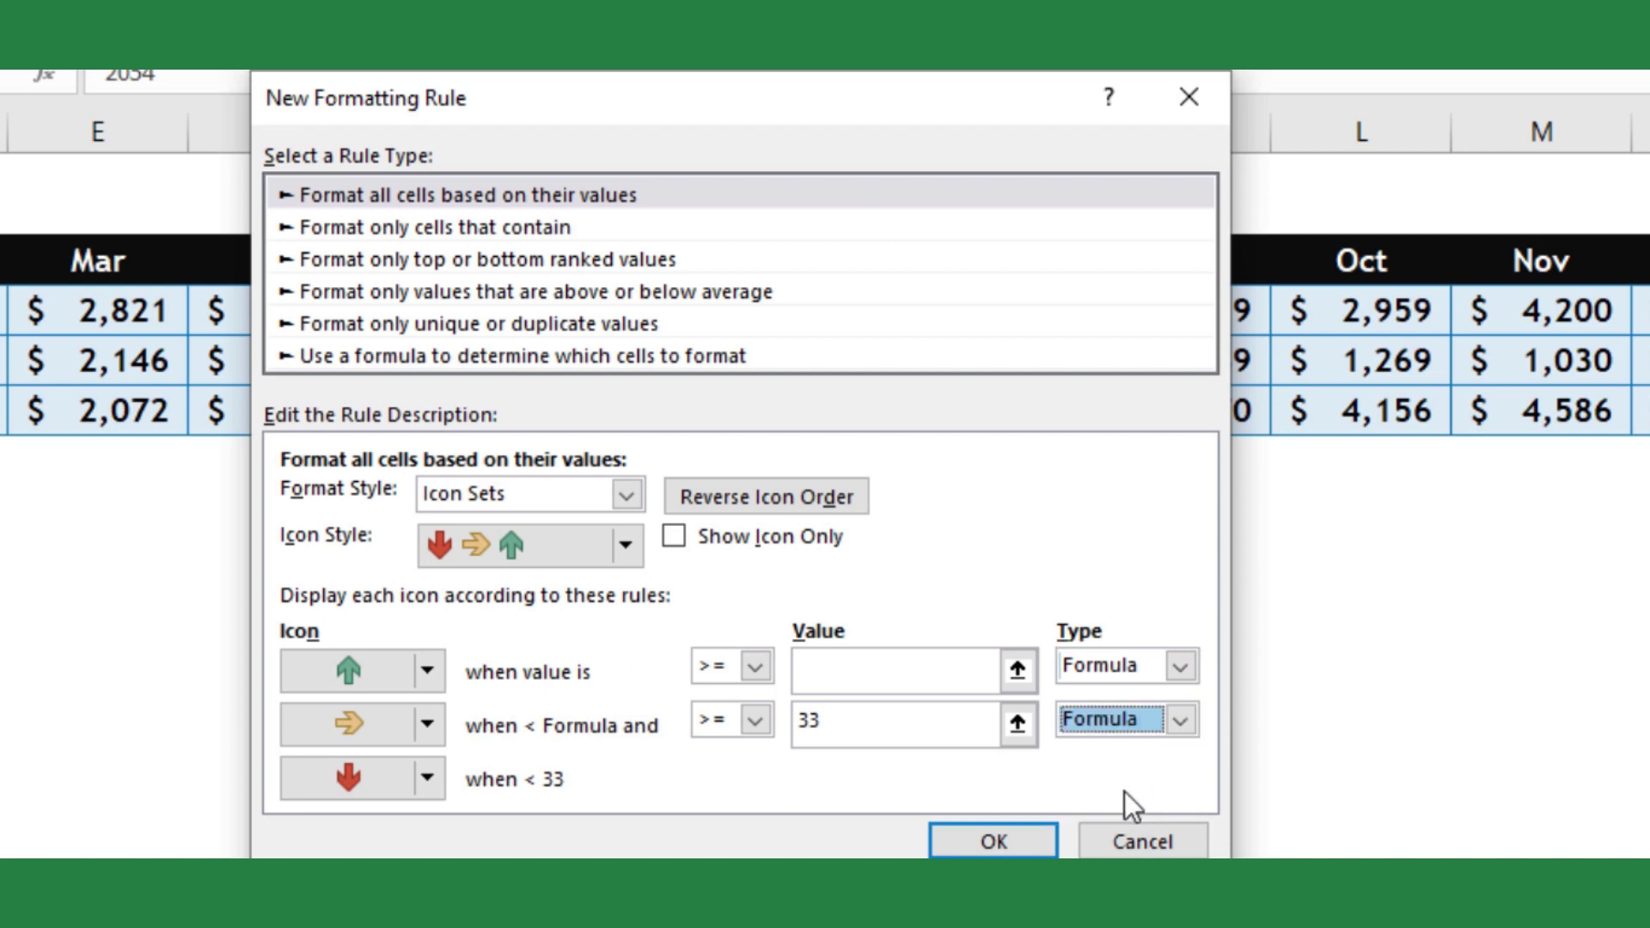
# Start typing the previous-month formula =indirect(address(row(),column()-1 into the green arrow's threshold value
pyautogui.click(858, 670)
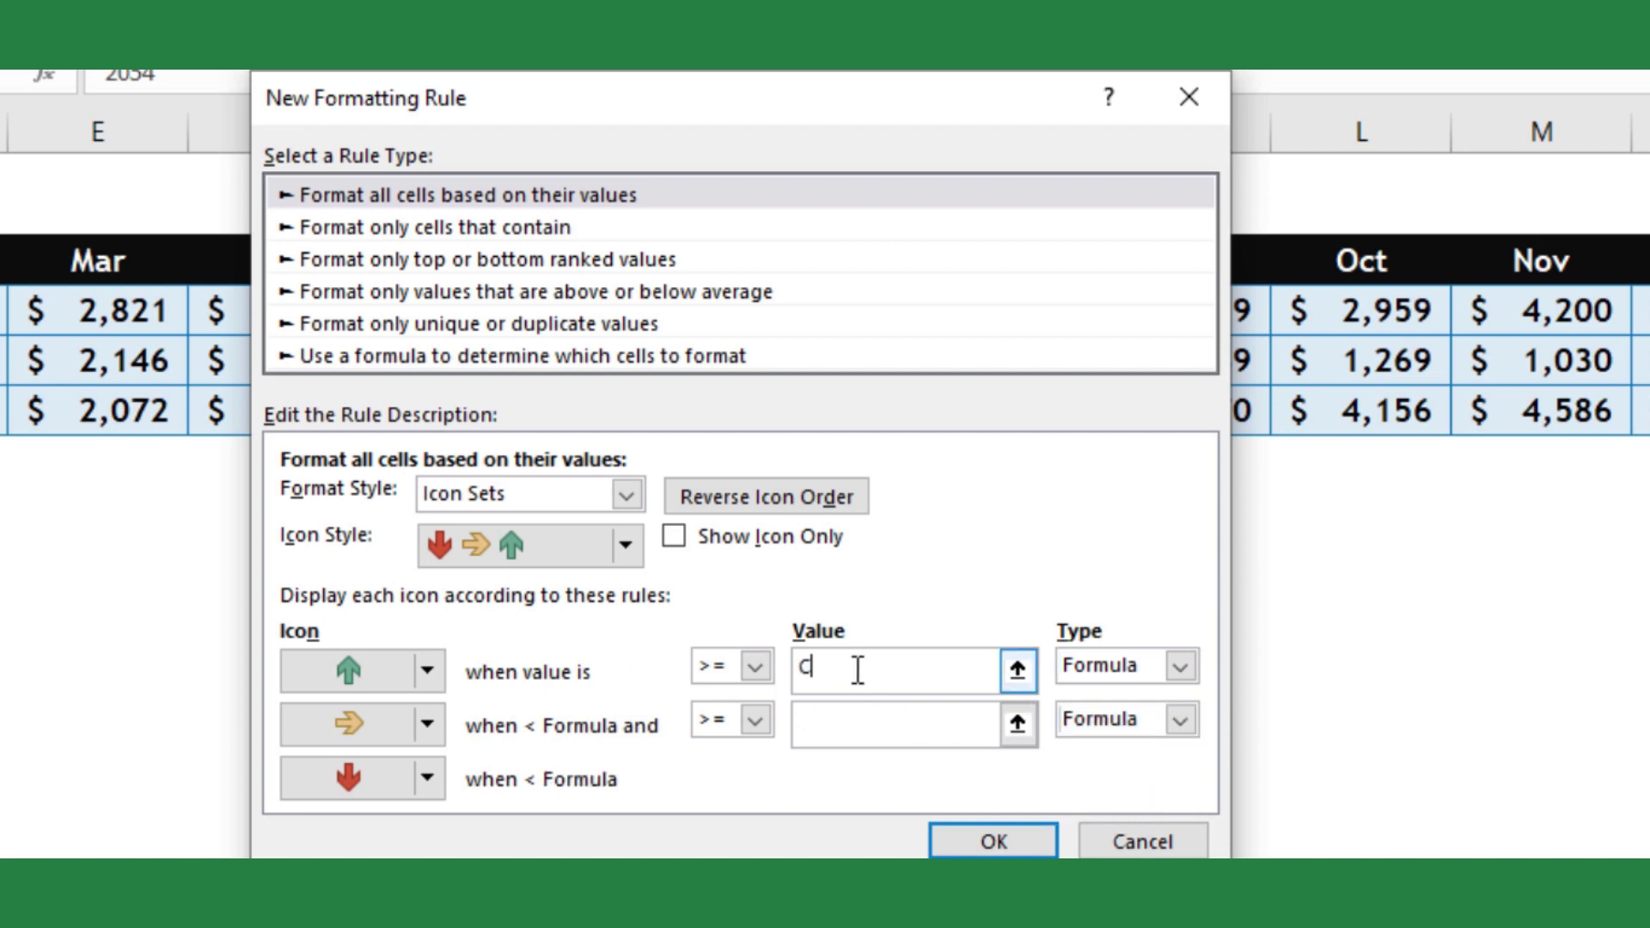
pyautogui.write('C2>B2')
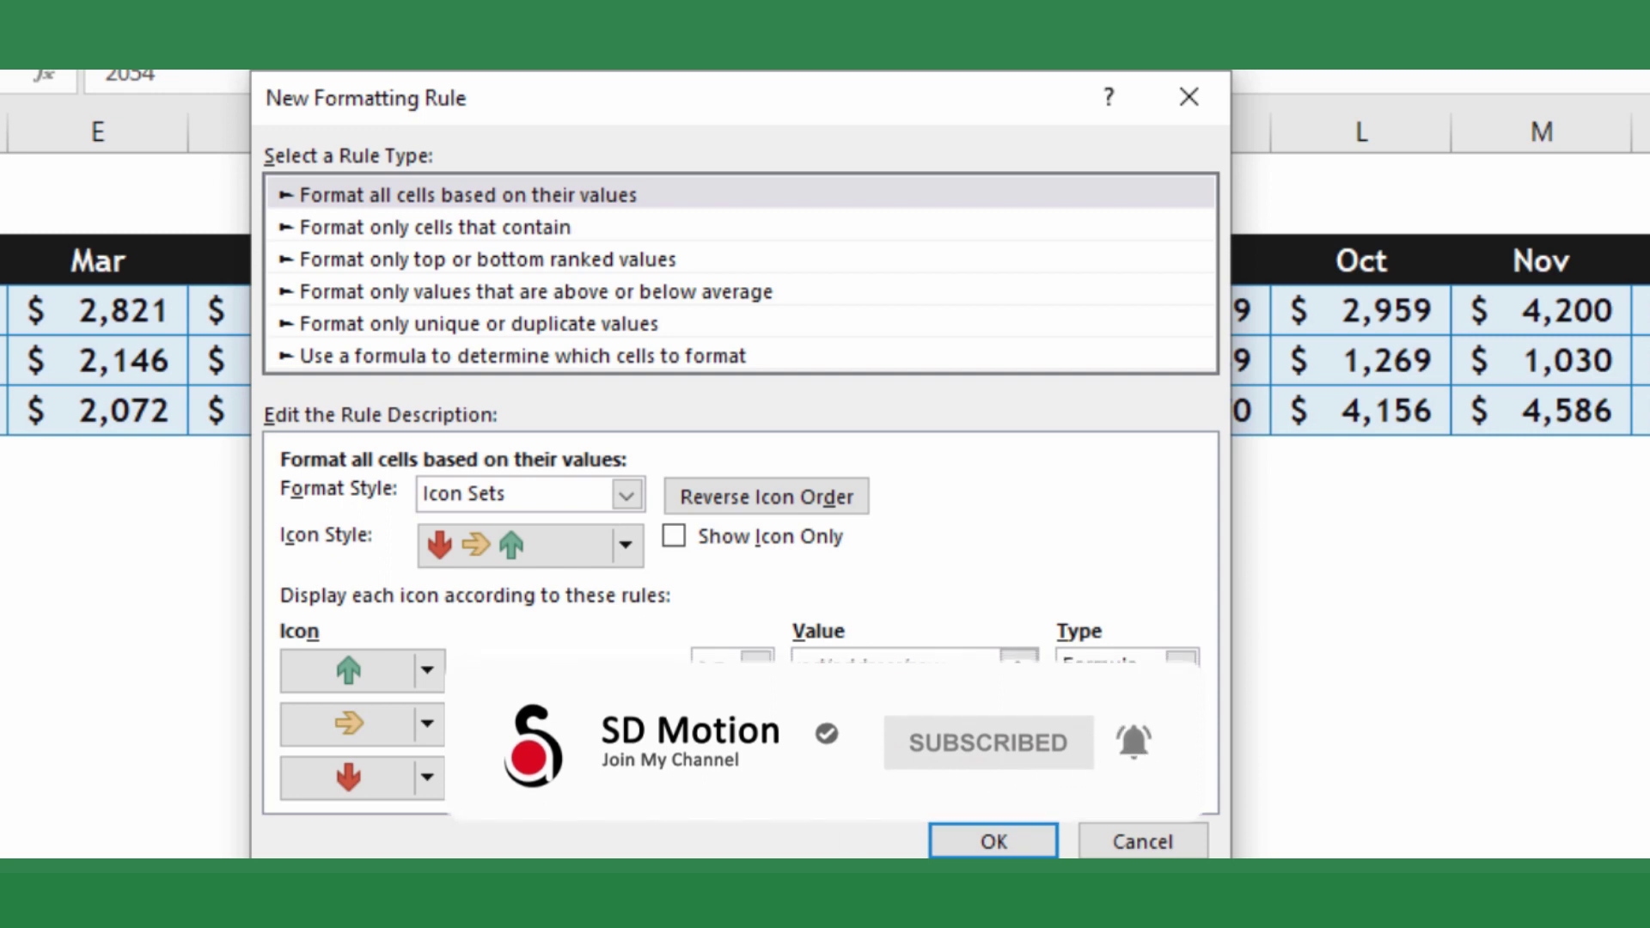
pyautogui.write(',')
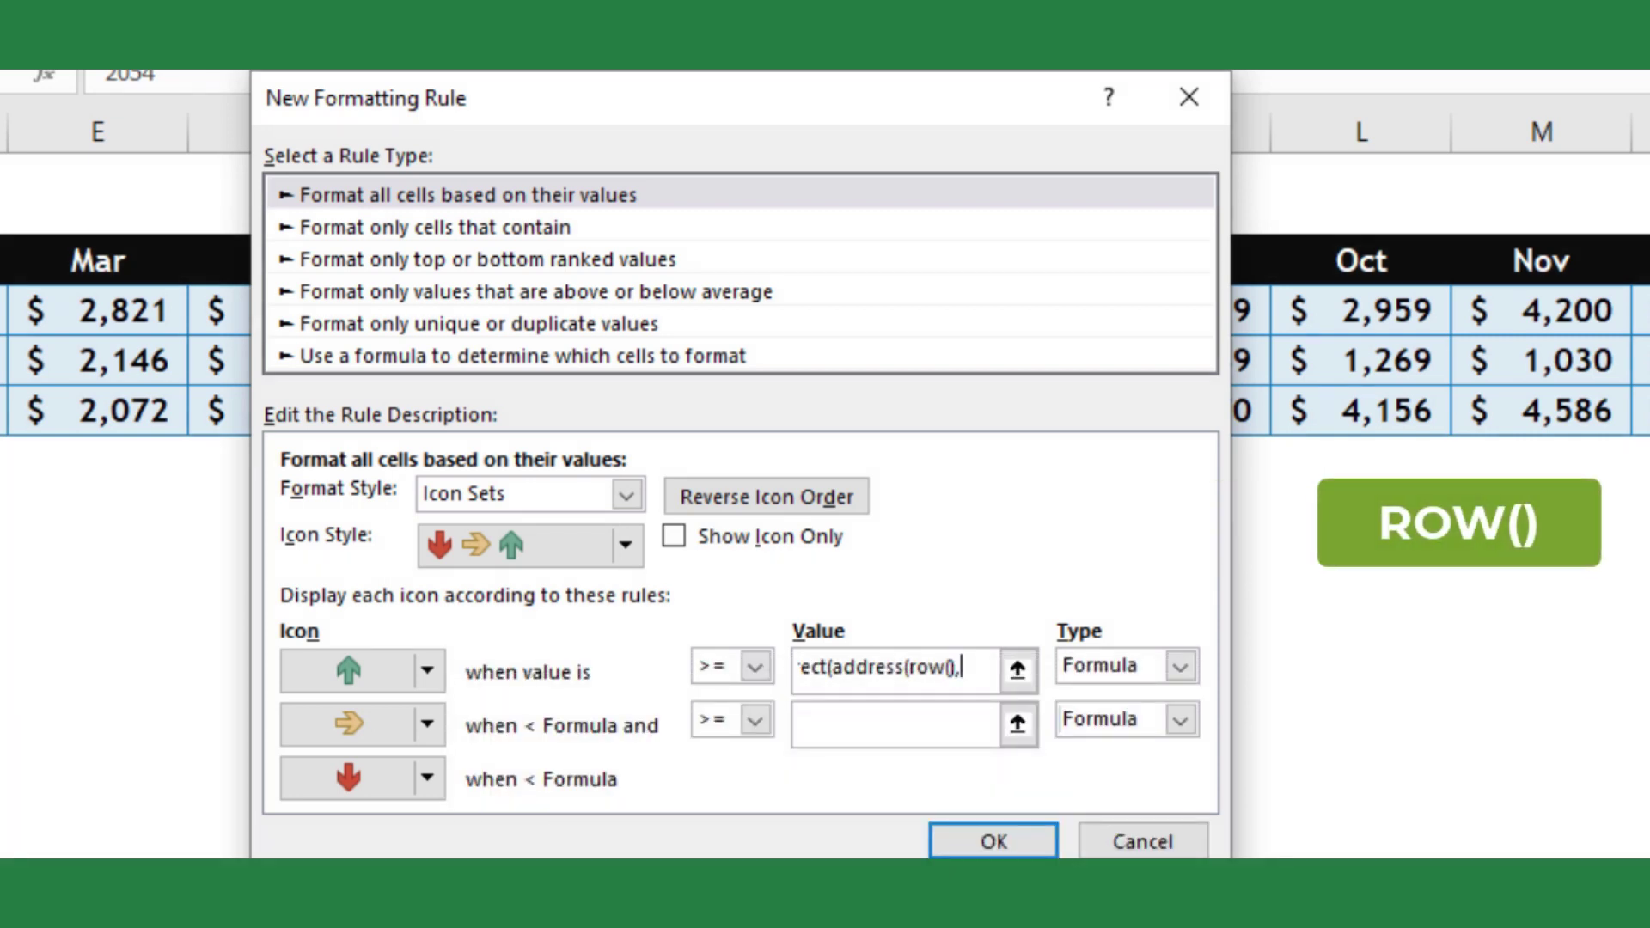
pyautogui.write('column()-')
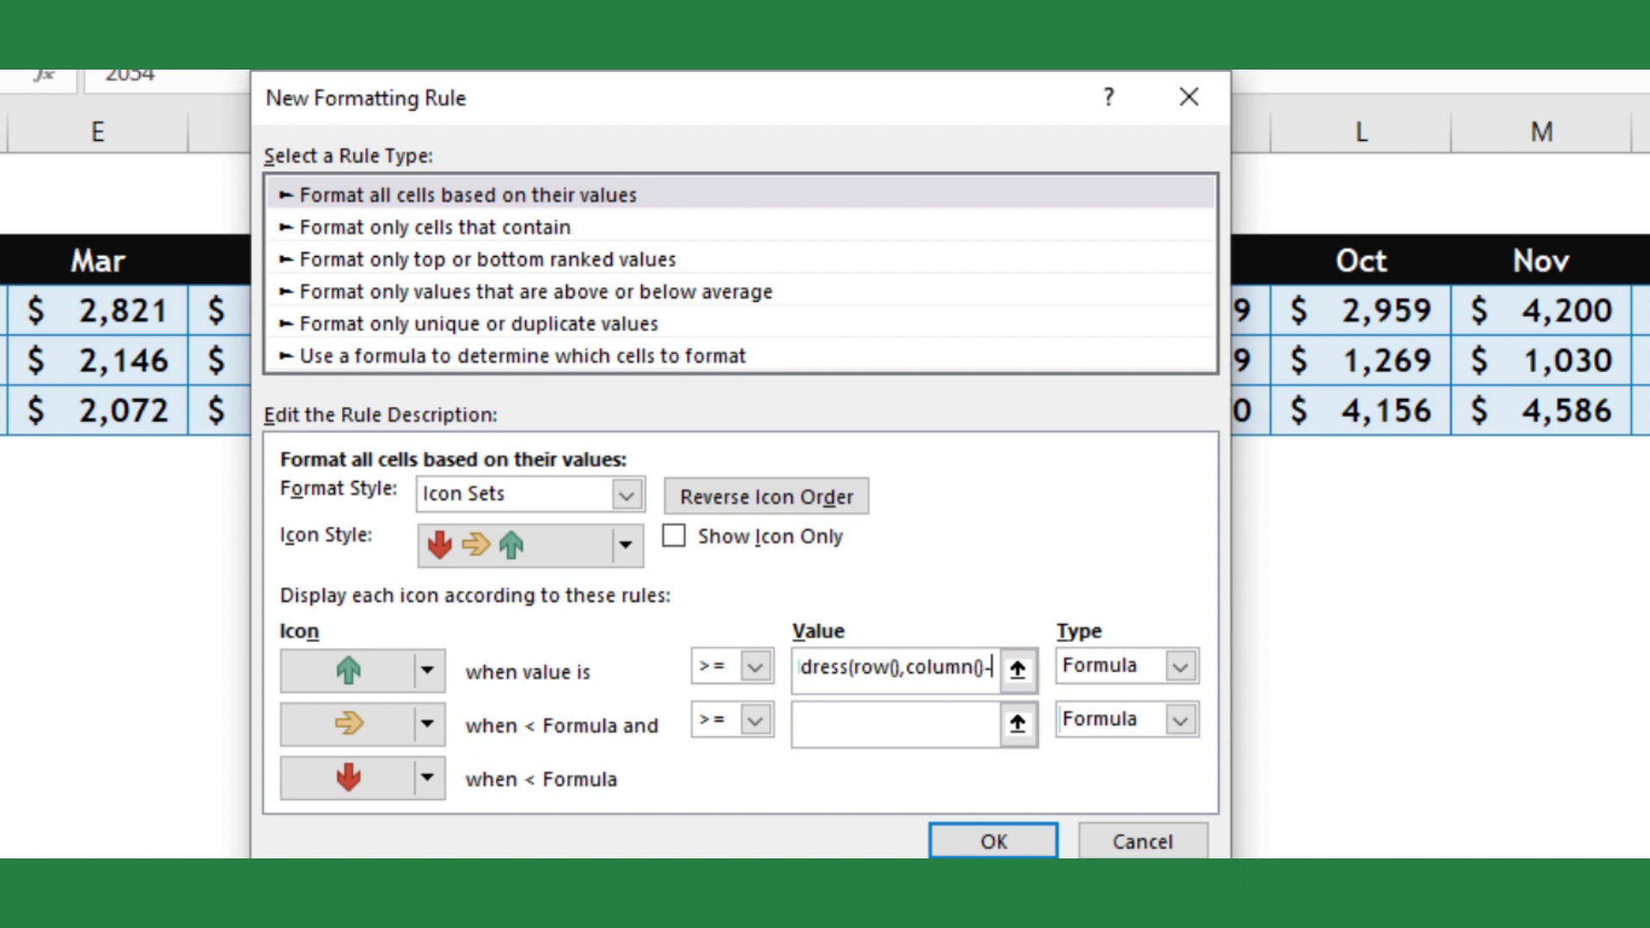
pyautogui.write('1')
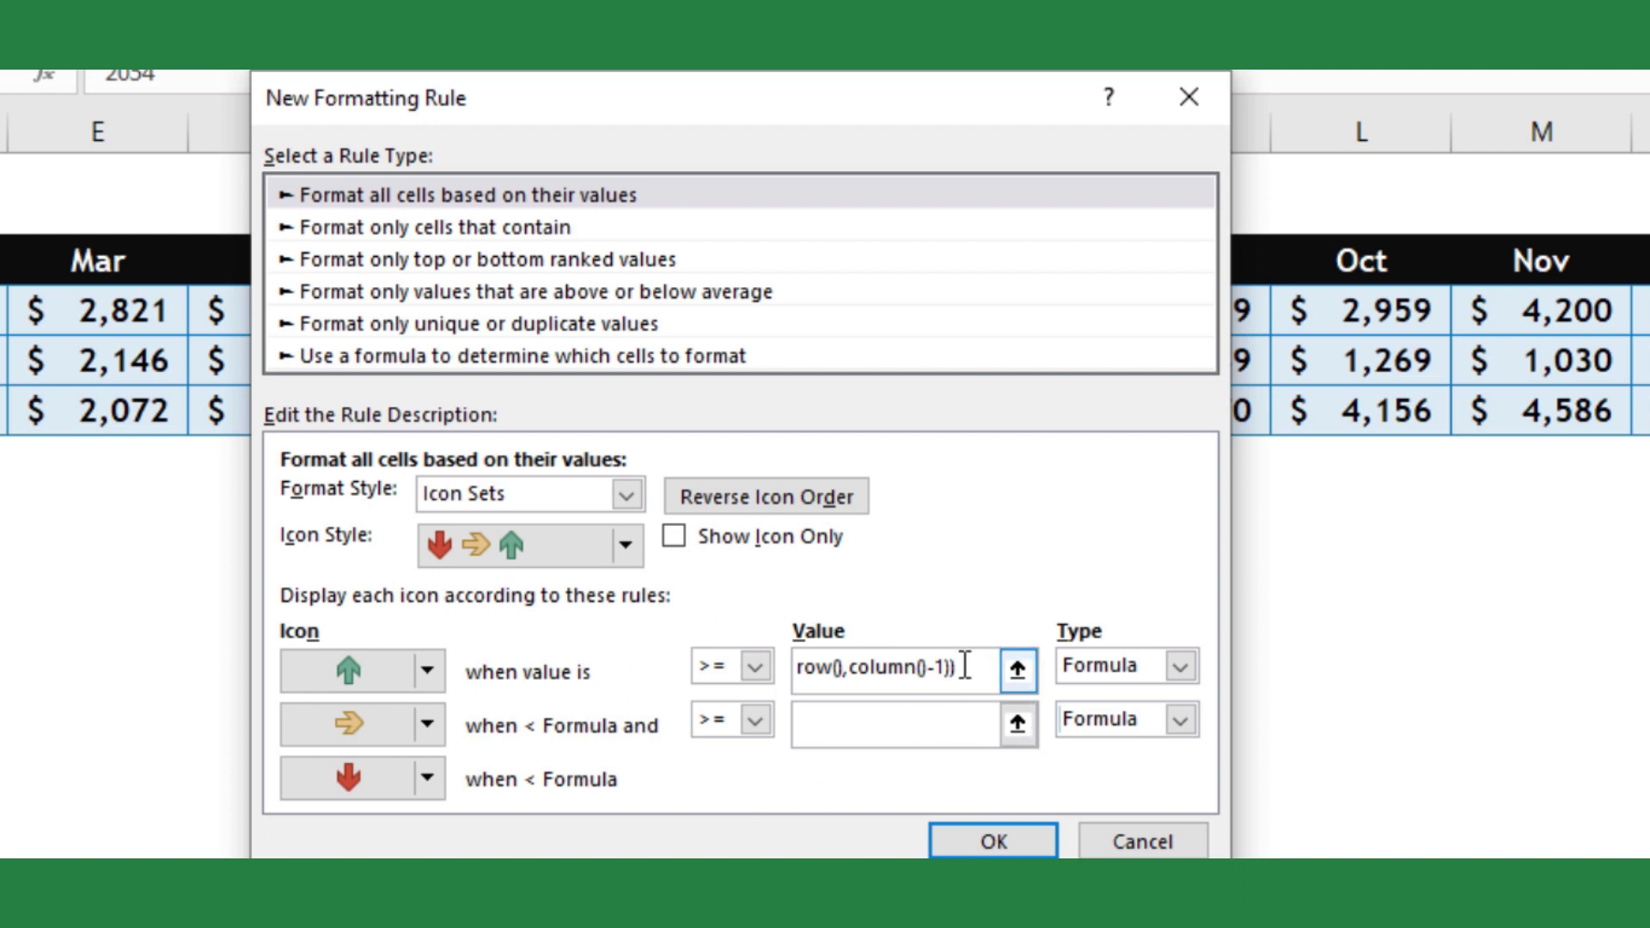
# Copy the green arrow's INDIRECT/ADDRESS formula into the yellow arrow's threshold value box
pyautogui.moveTo(968, 667); pyautogui.dragTo(450, 656)
pyautogui.hotkey('ctrl', 'c')
pyautogui.click(857, 721)
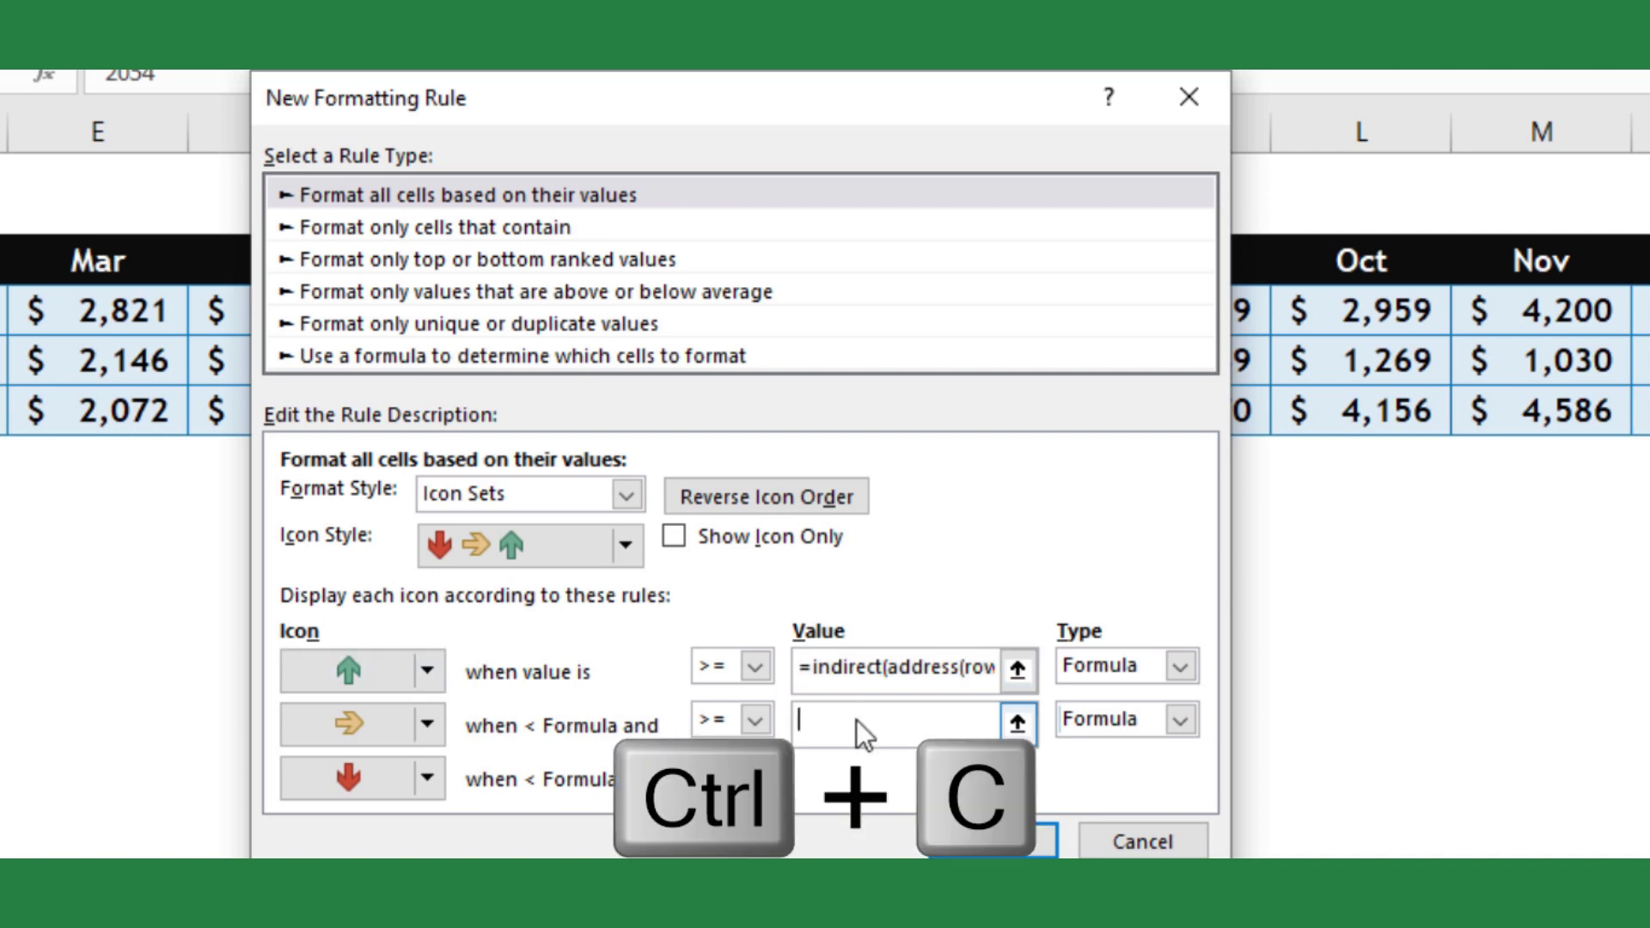
pyautogui.hotkey('ctrl', 'v')
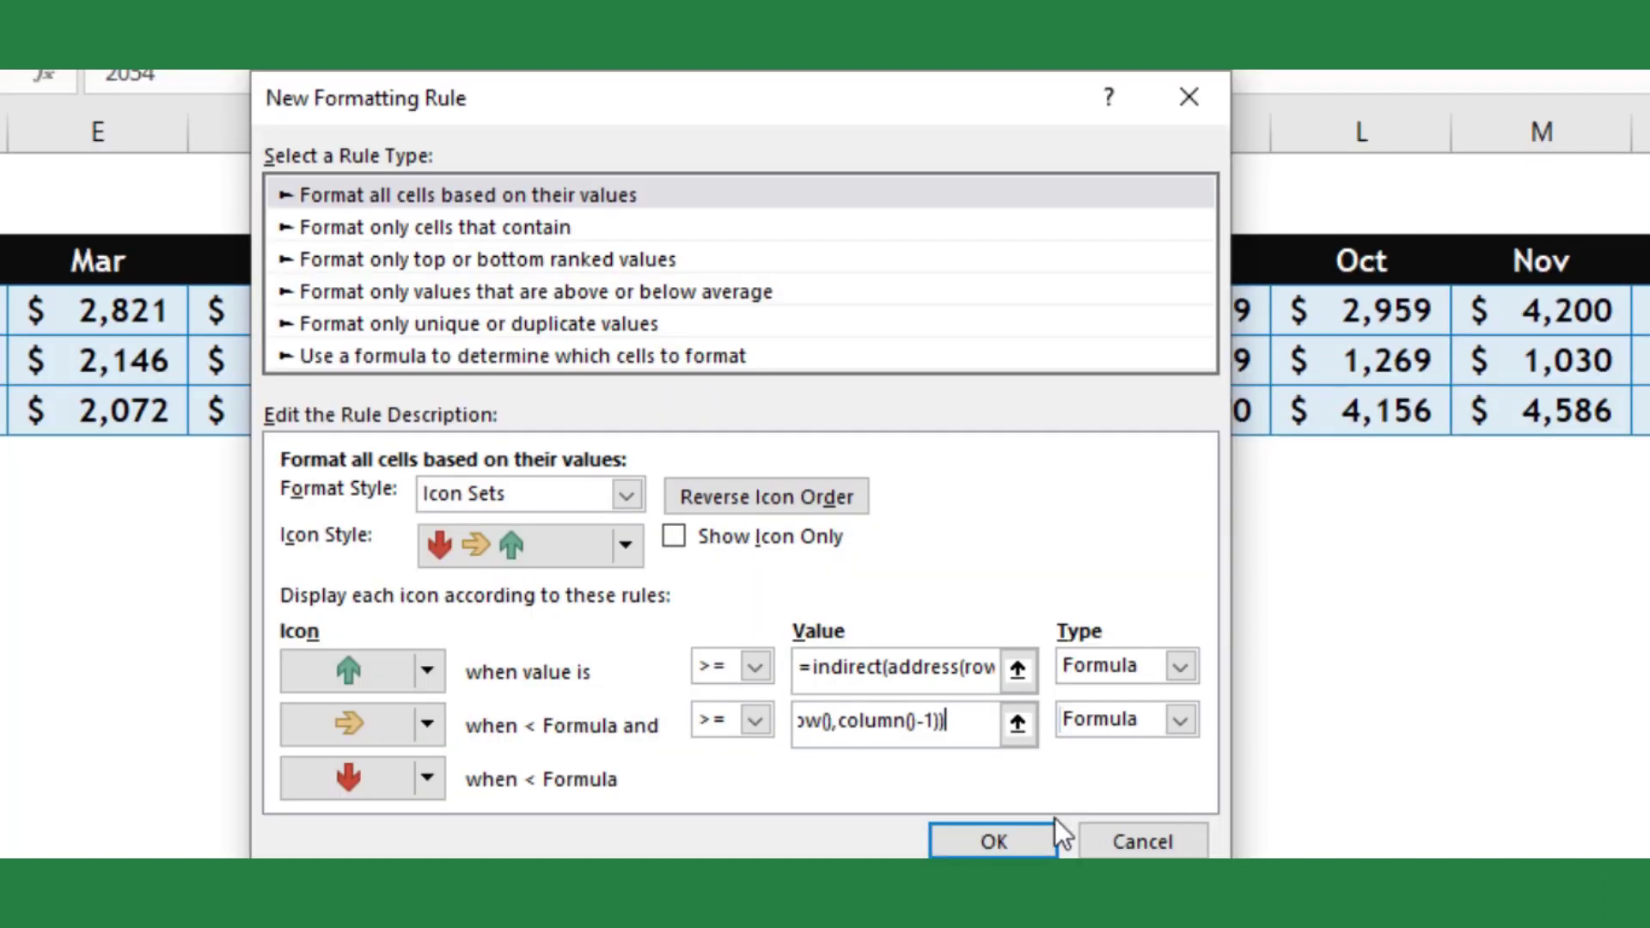
# Apply the arrow icon rule and widen column C so C4 shows its value
pyautogui.click(1028, 831)
pyautogui.click(372, 512)
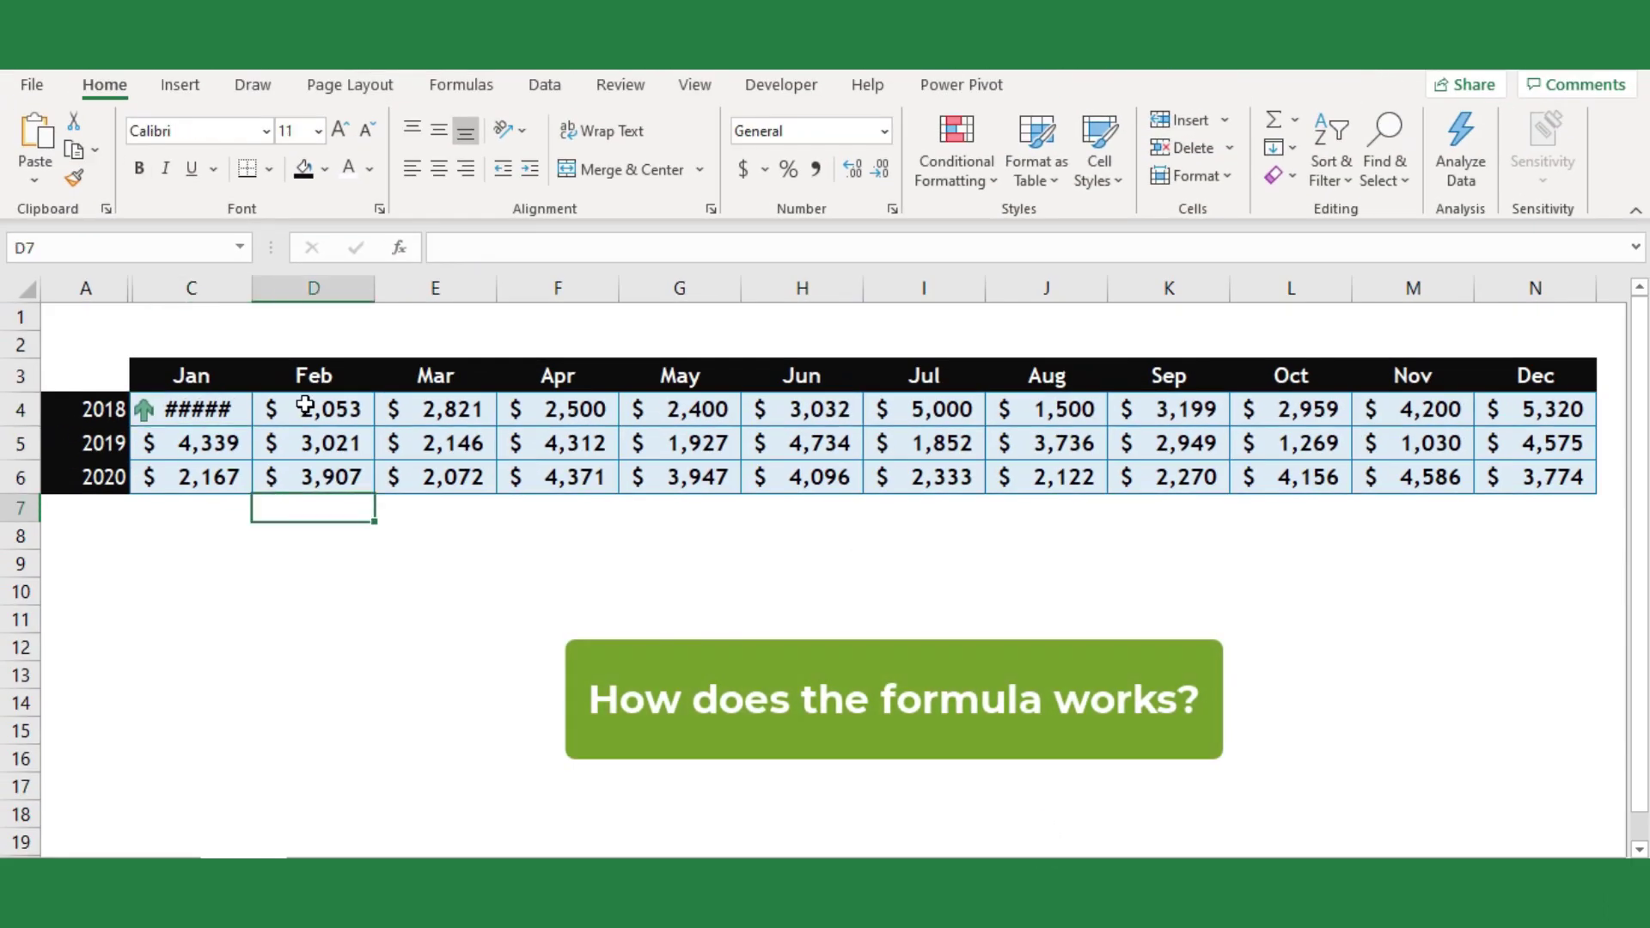
pyautogui.moveTo(254, 293); pyautogui.dragTo(256, 293)
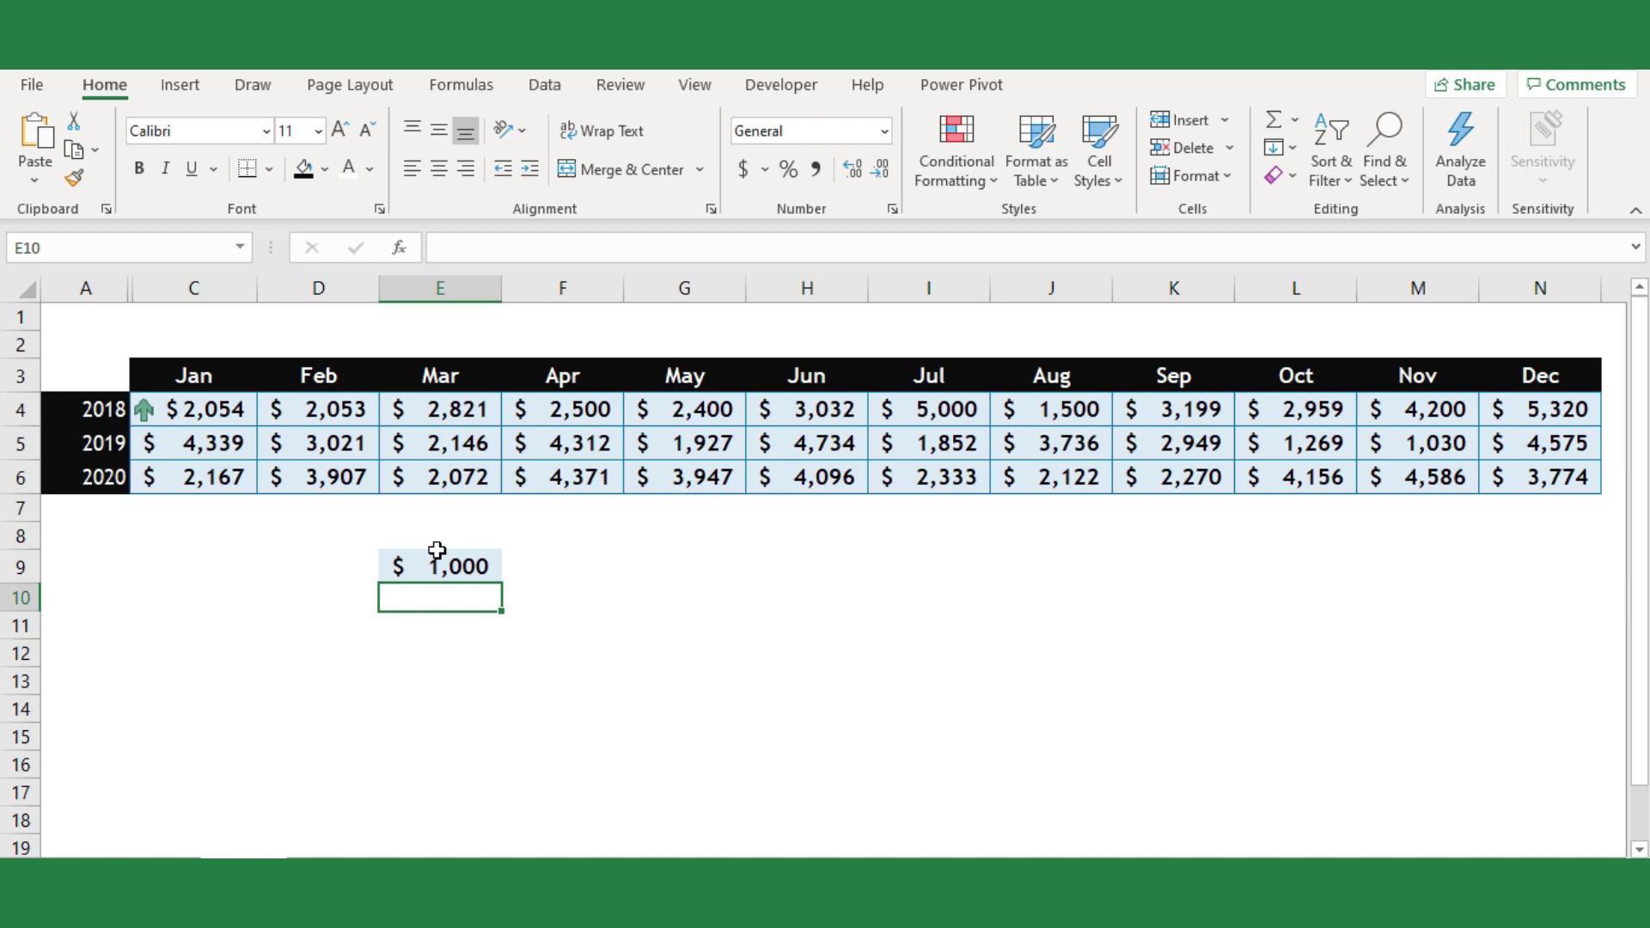
# Enter =ADDRESS(ROW(E9),COLUMN(E9)-1) in E11 so it returns $D$9
pyautogui.click(457, 643)
pyautogui.click(457, 629)
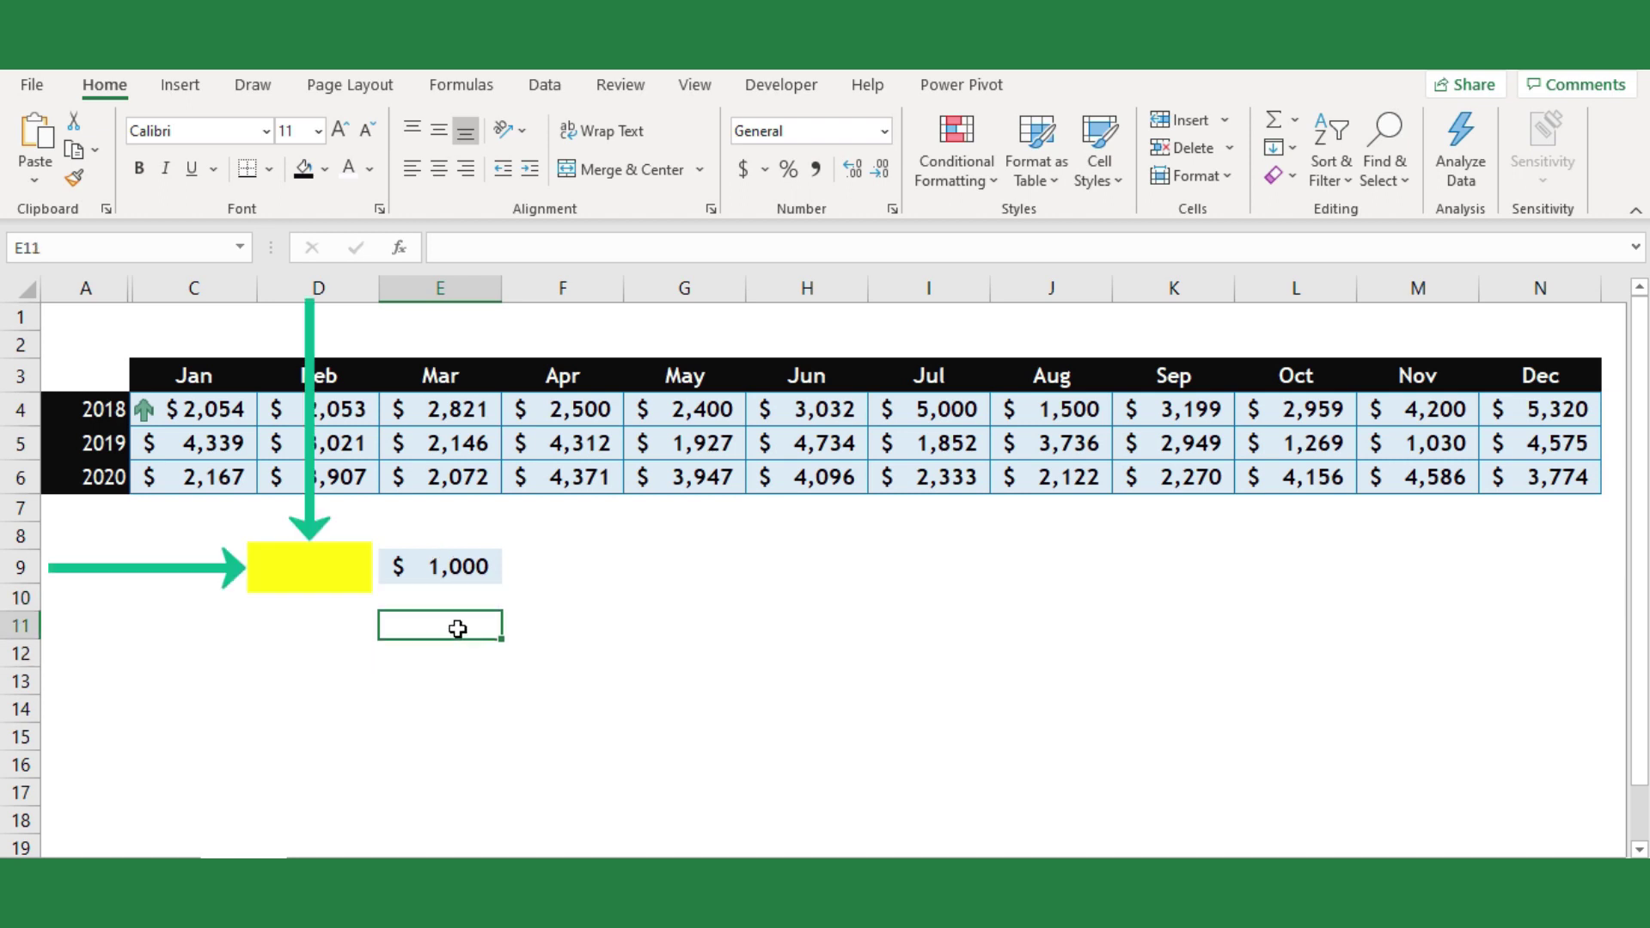
pyautogui.write('=')
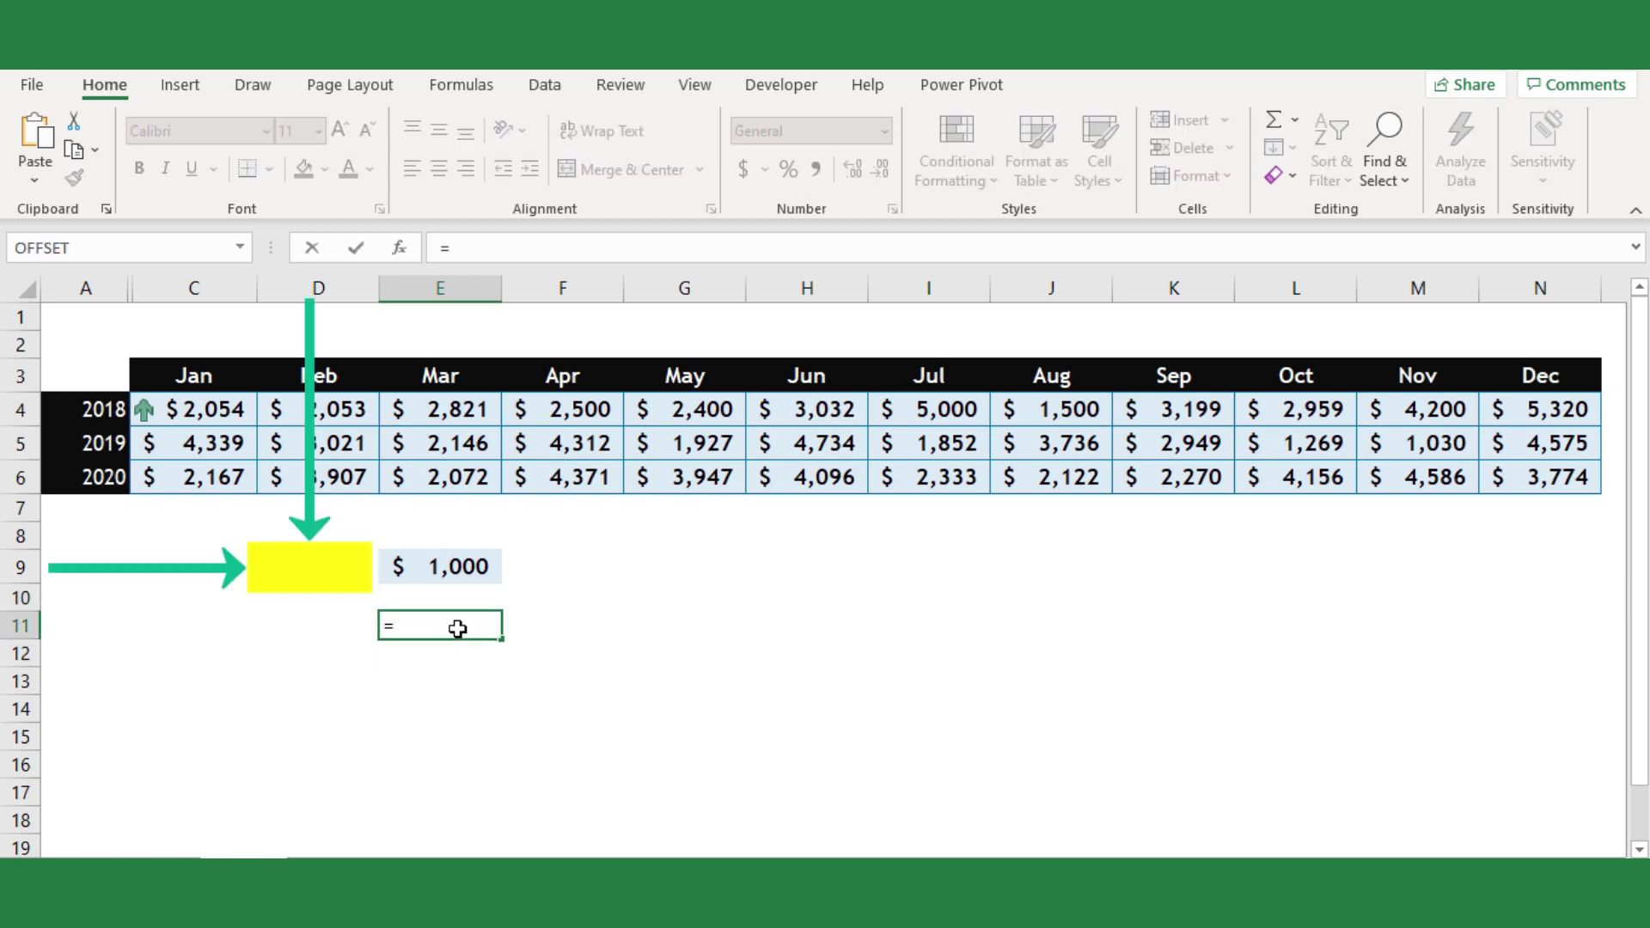
pyautogui.write('add')
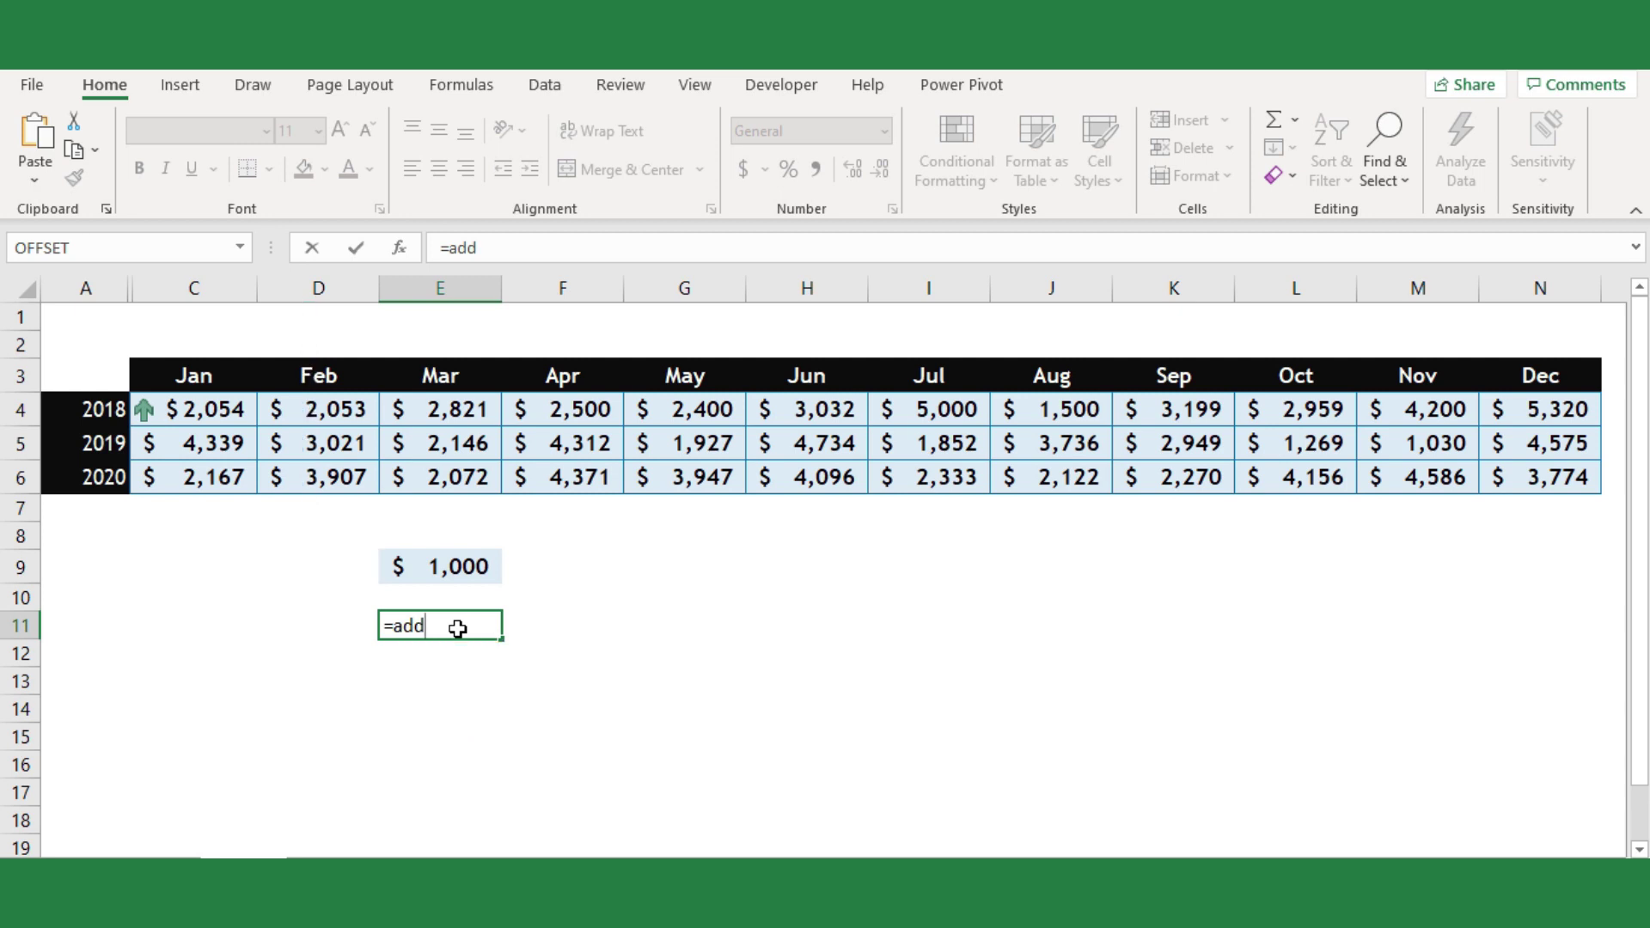
pyautogui.press('BackSpace')
pyautogui.press('BackSpace')
pyautogui.press('BackSpace')
pyautogui.write('addr')
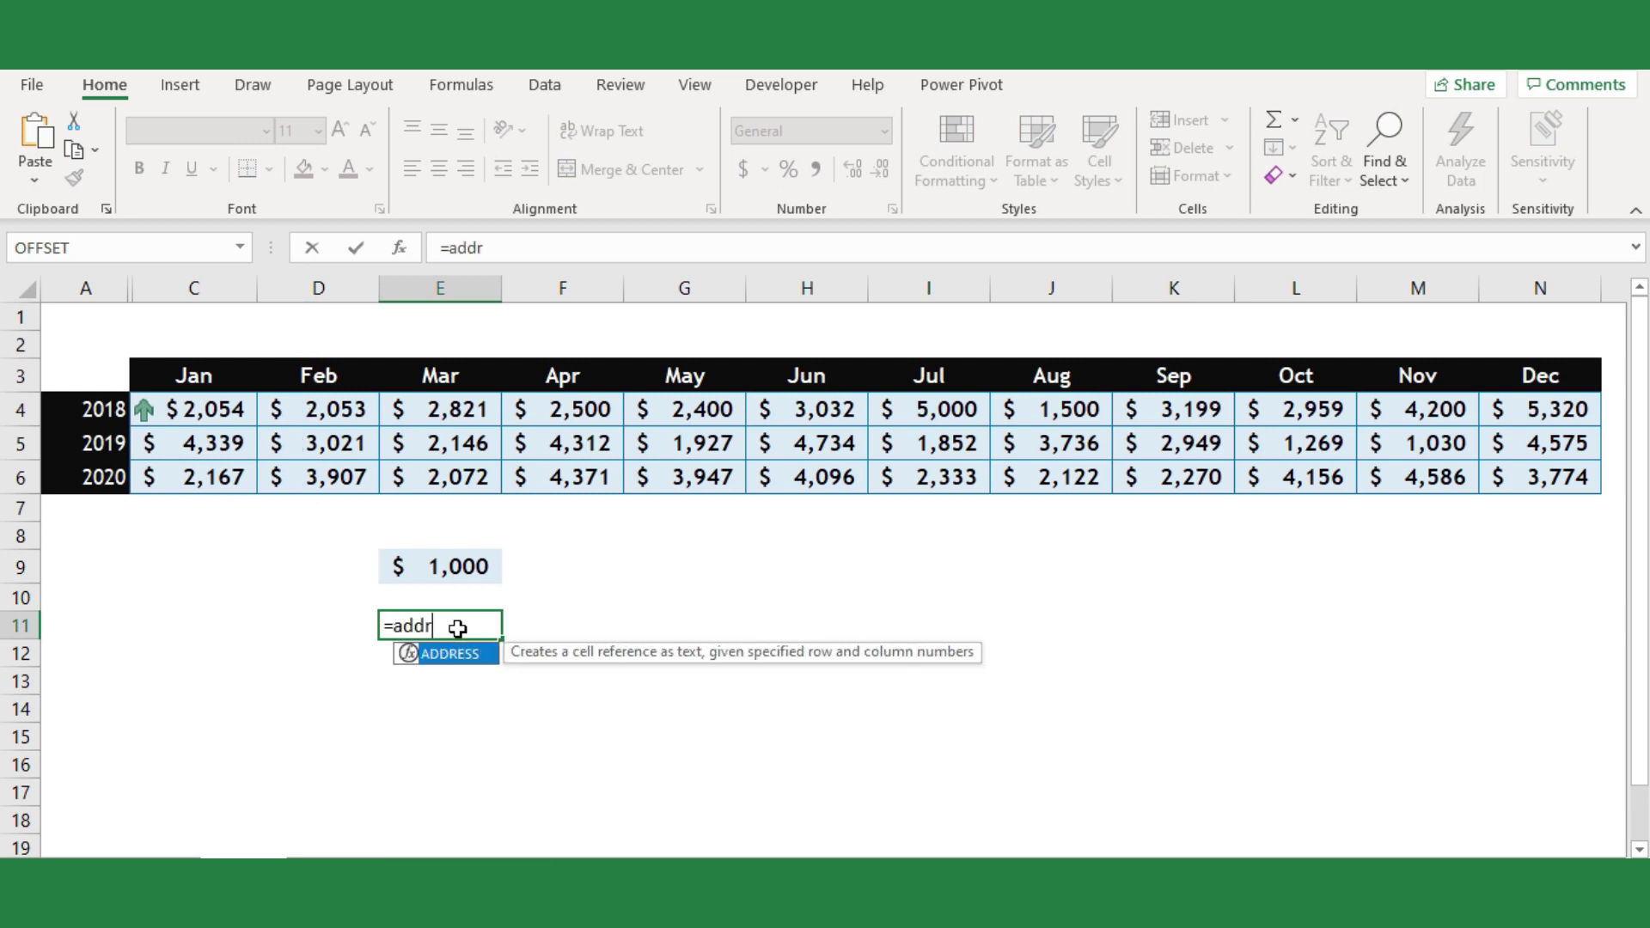
pyautogui.press('Tab')
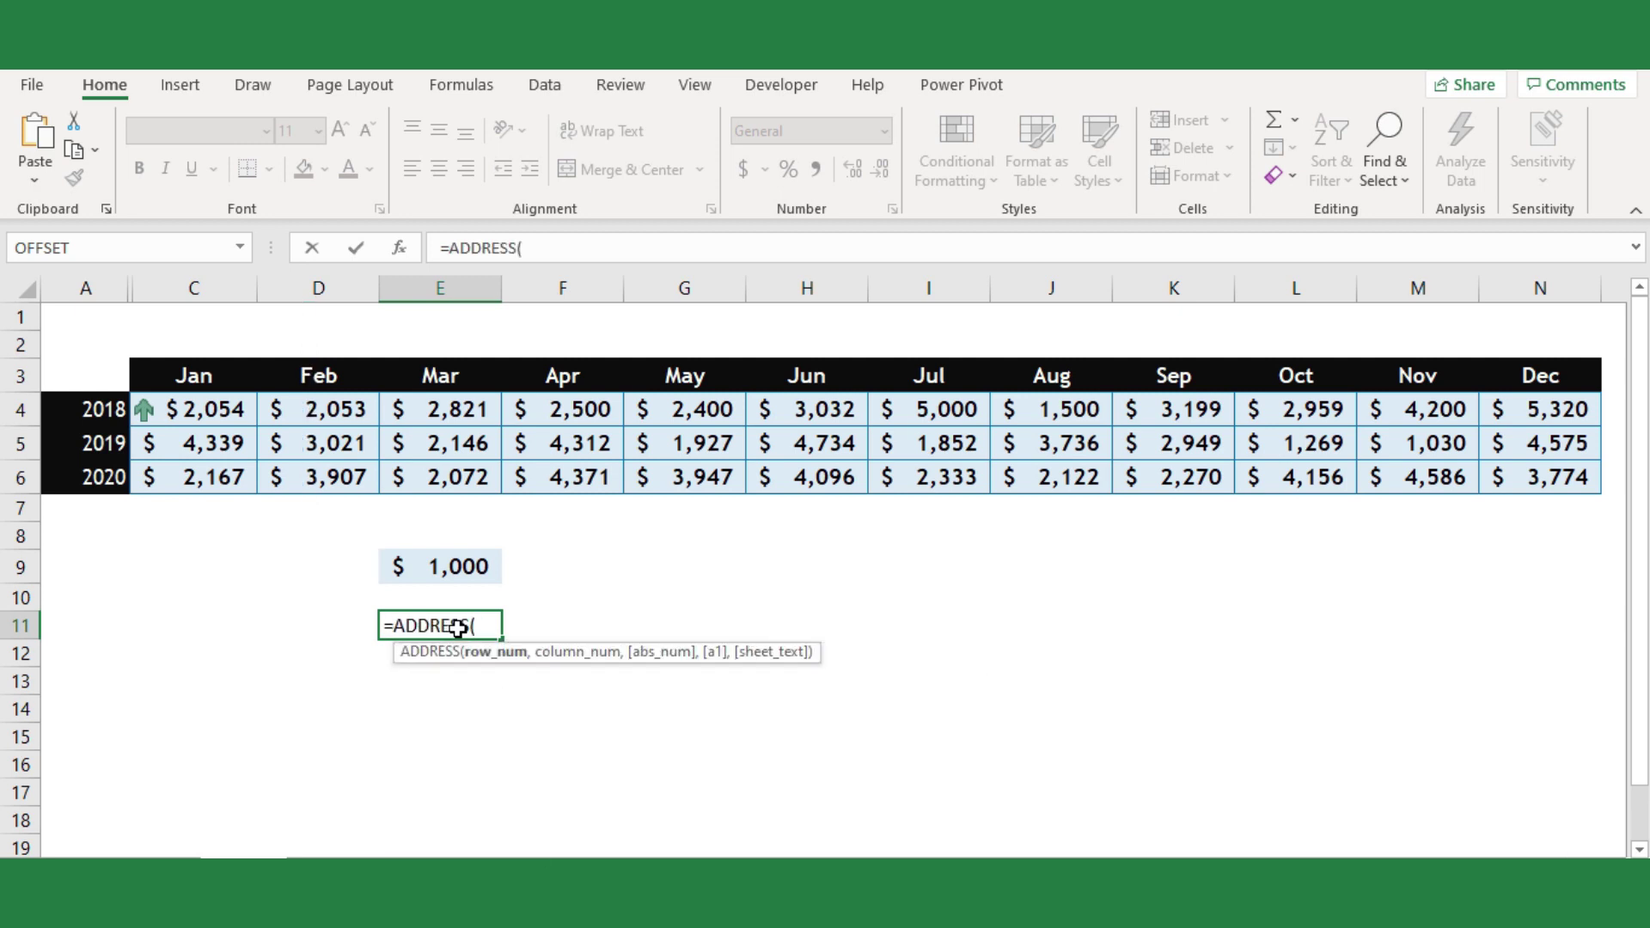
pyautogui.write('row')
pyautogui.press('Tab')
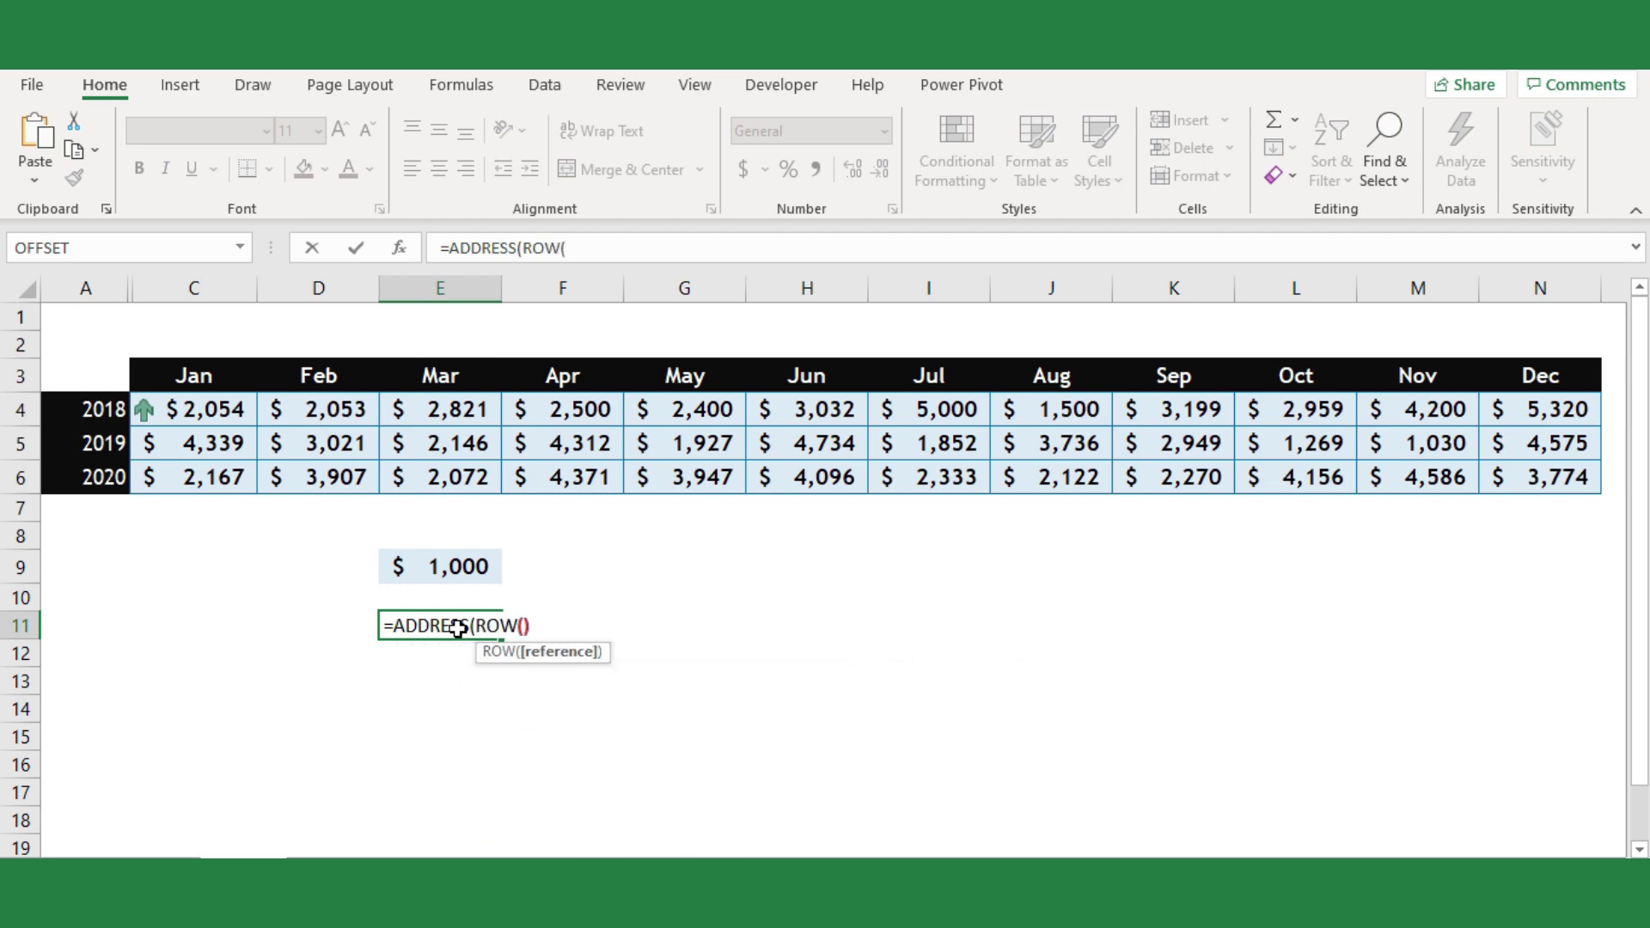
pyautogui.press('BackSpace')
pyautogui.click(449, 560)
pyautogui.write('),colu')
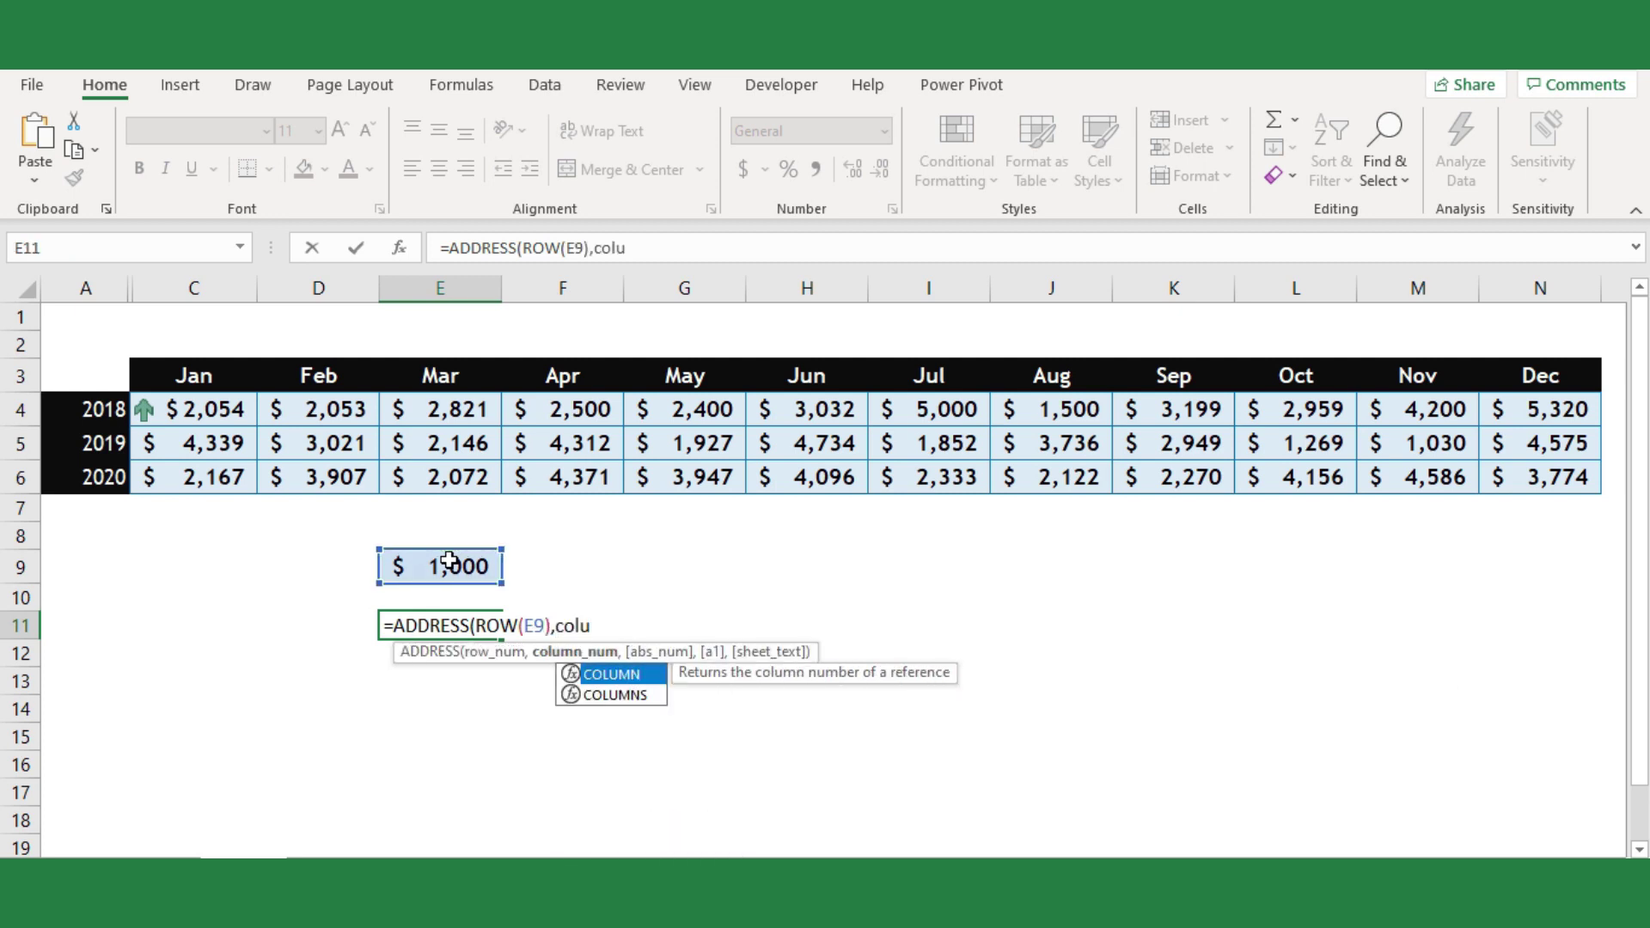
pyautogui.press('Tab')
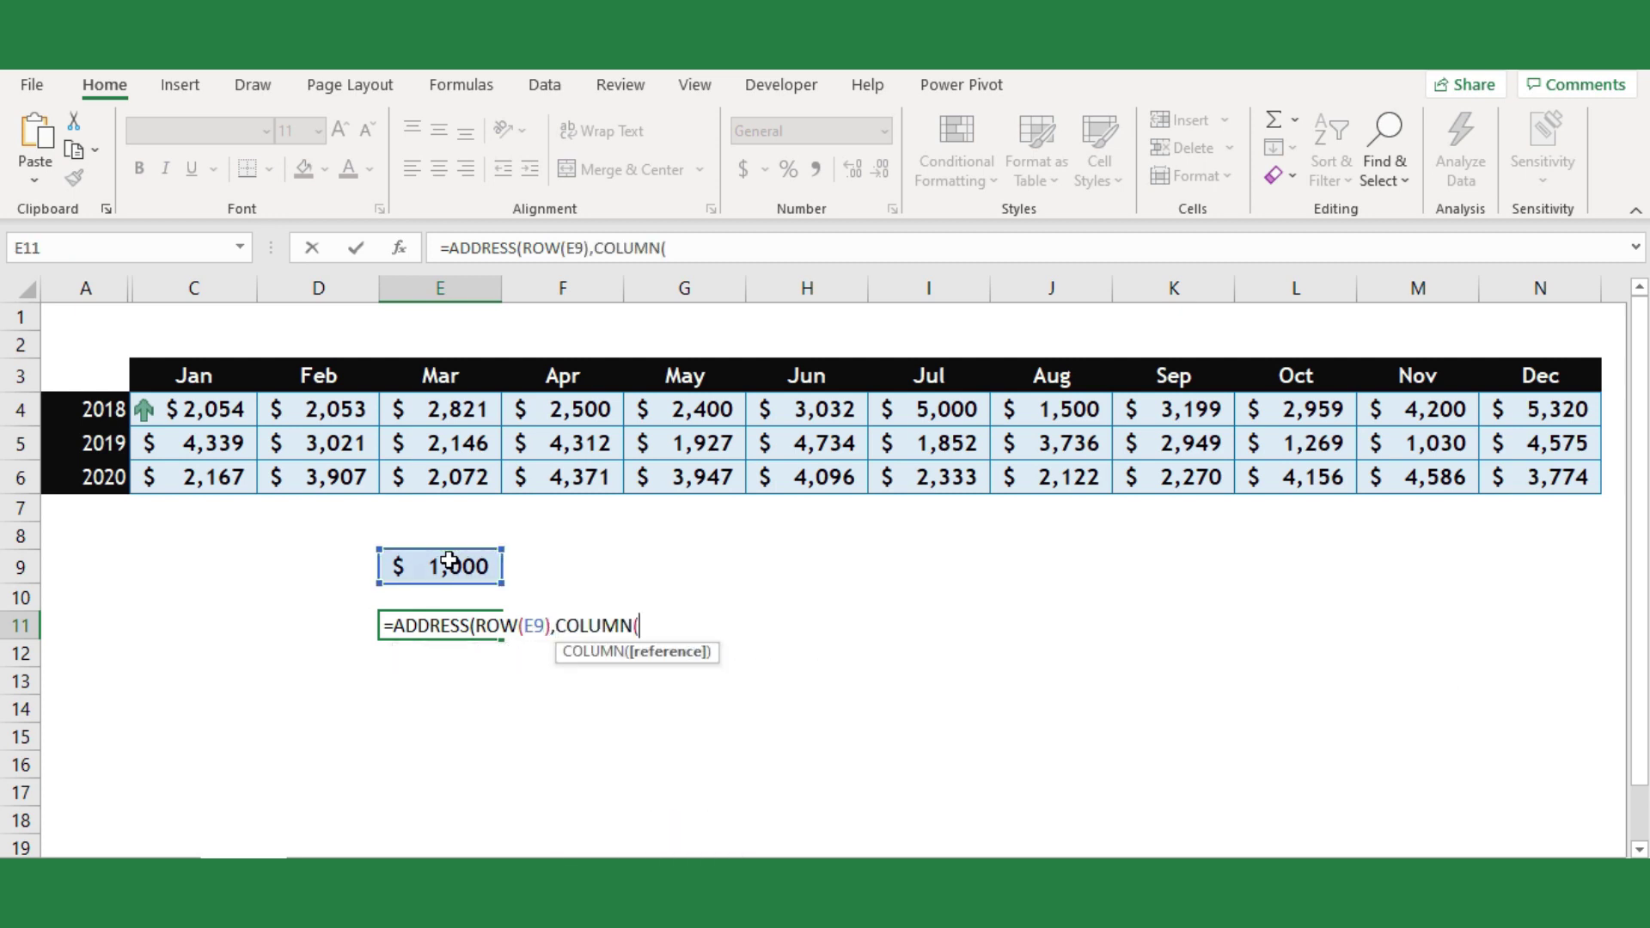
pyautogui.click(448, 560)
pyautogui.write(')-1')
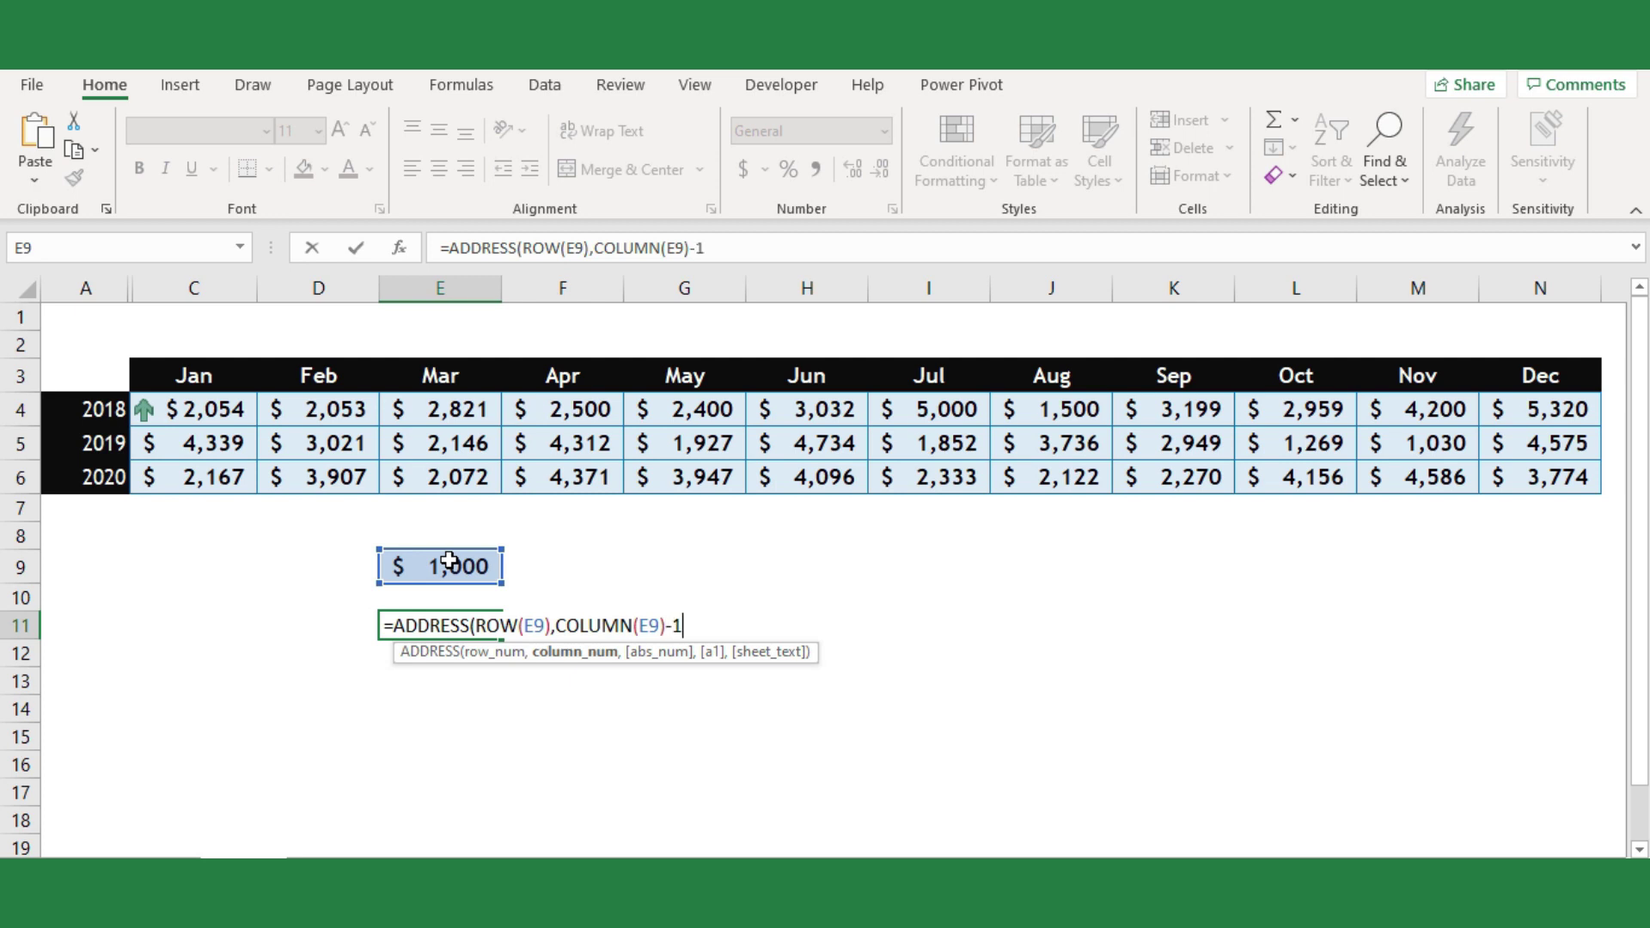
pyautogui.write(')')
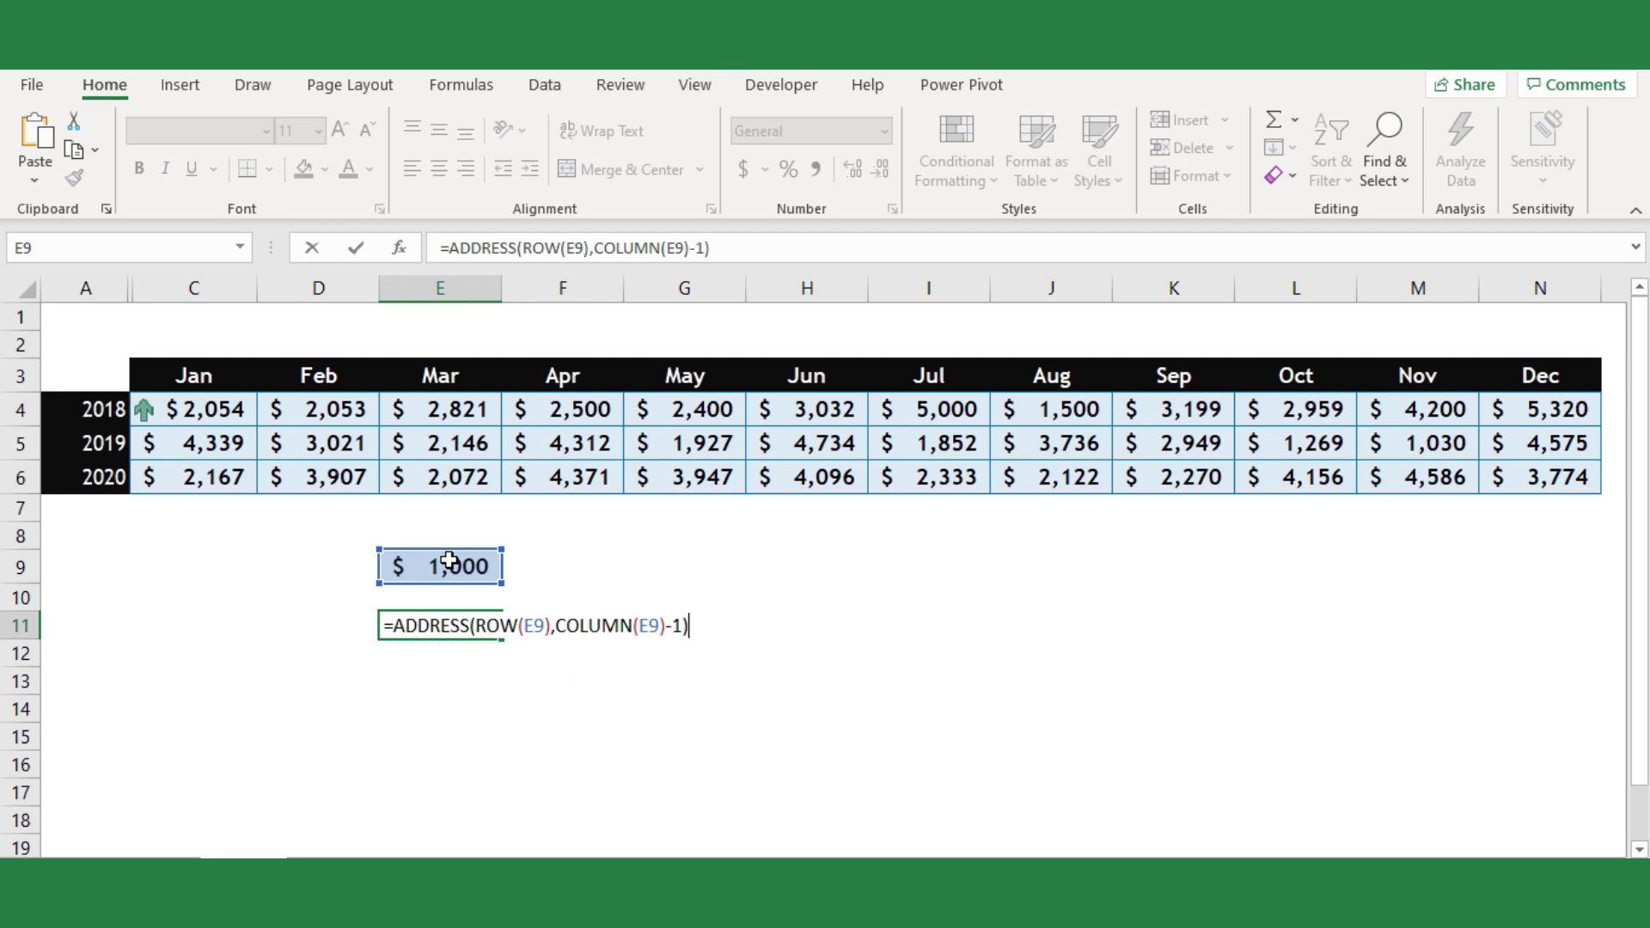
pyautogui.press('Return')
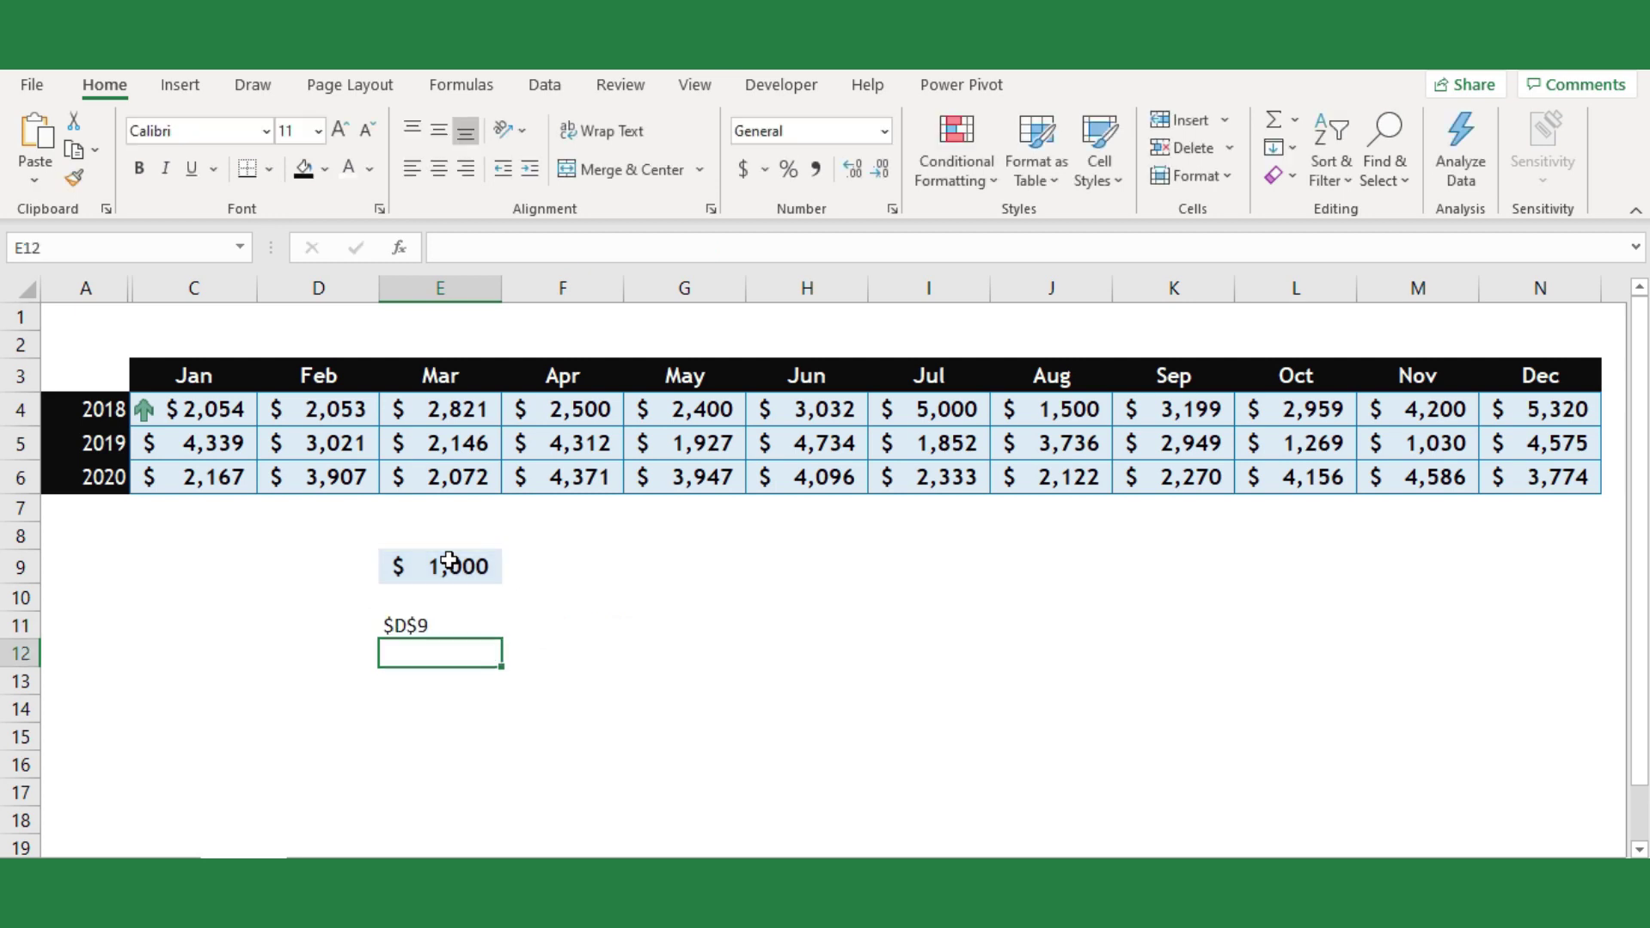
pyautogui.click(446, 617)
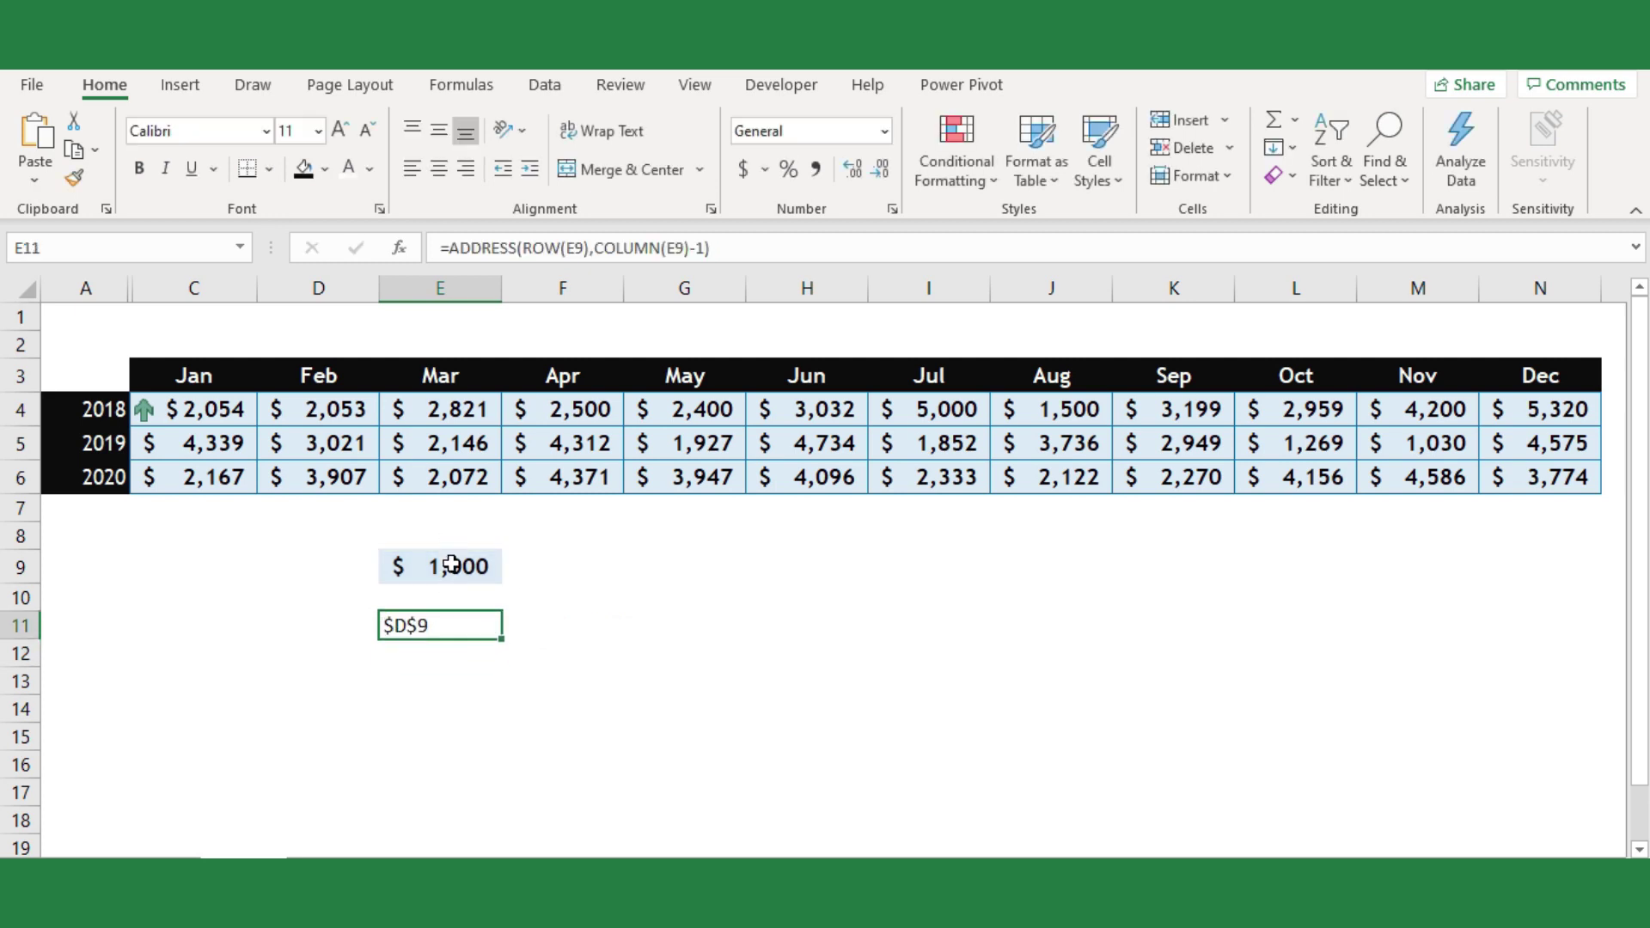
# Enter 500 in D9 and reselect E11
pyautogui.click(341, 570)
pyautogui.write('500')
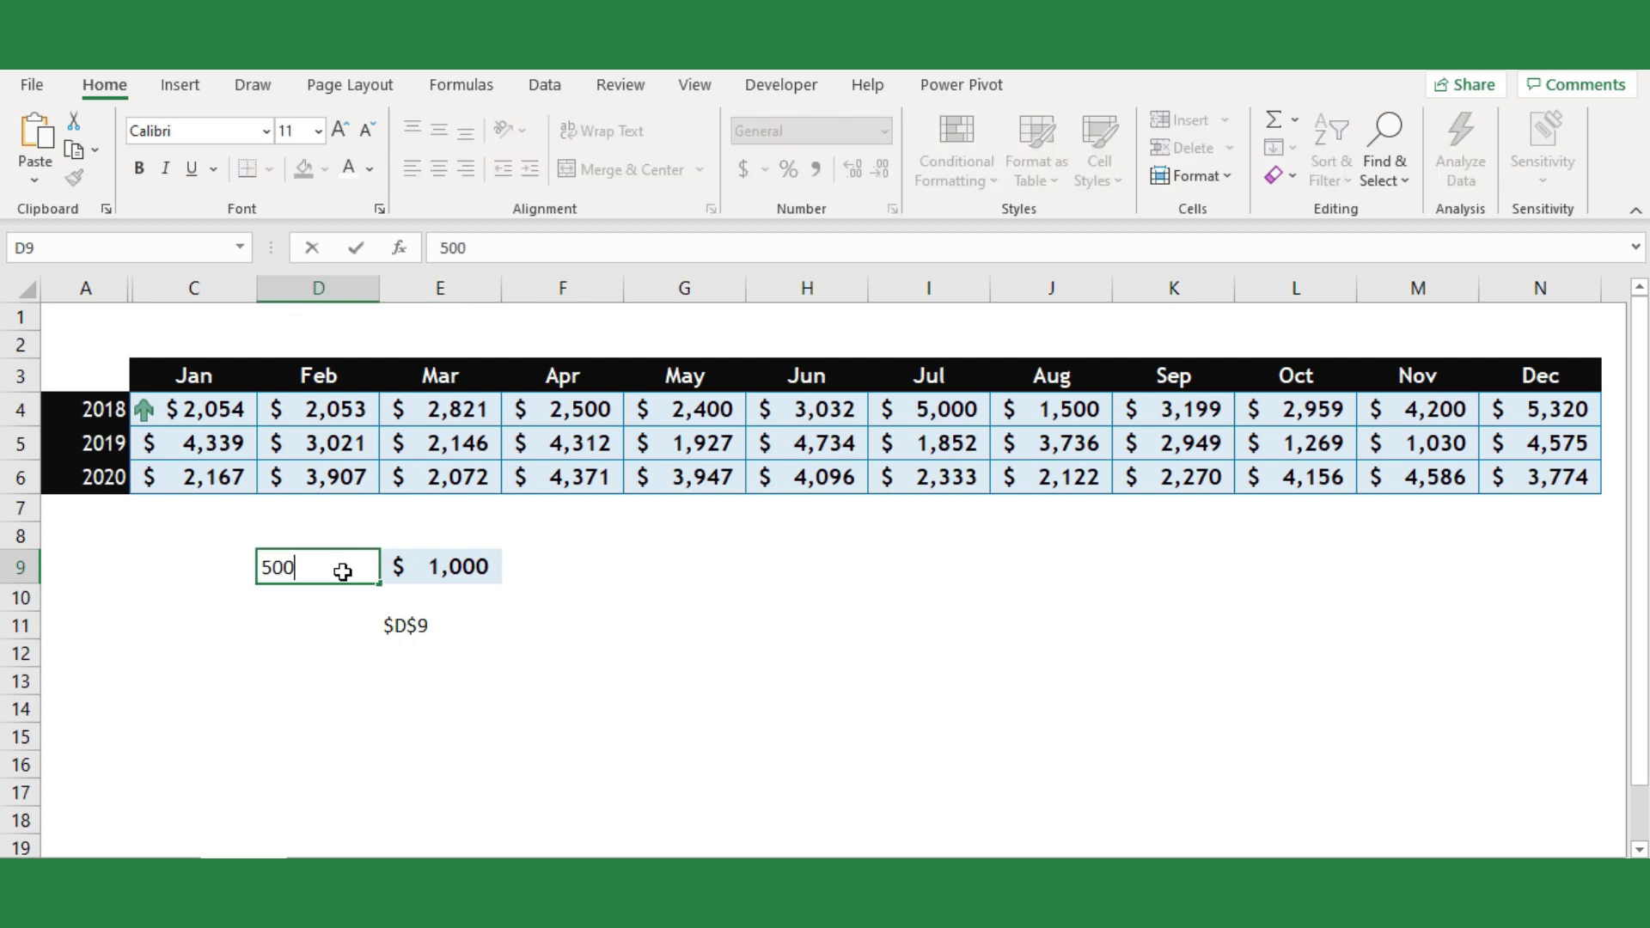
pyautogui.press('Return')
pyautogui.click(419, 621)
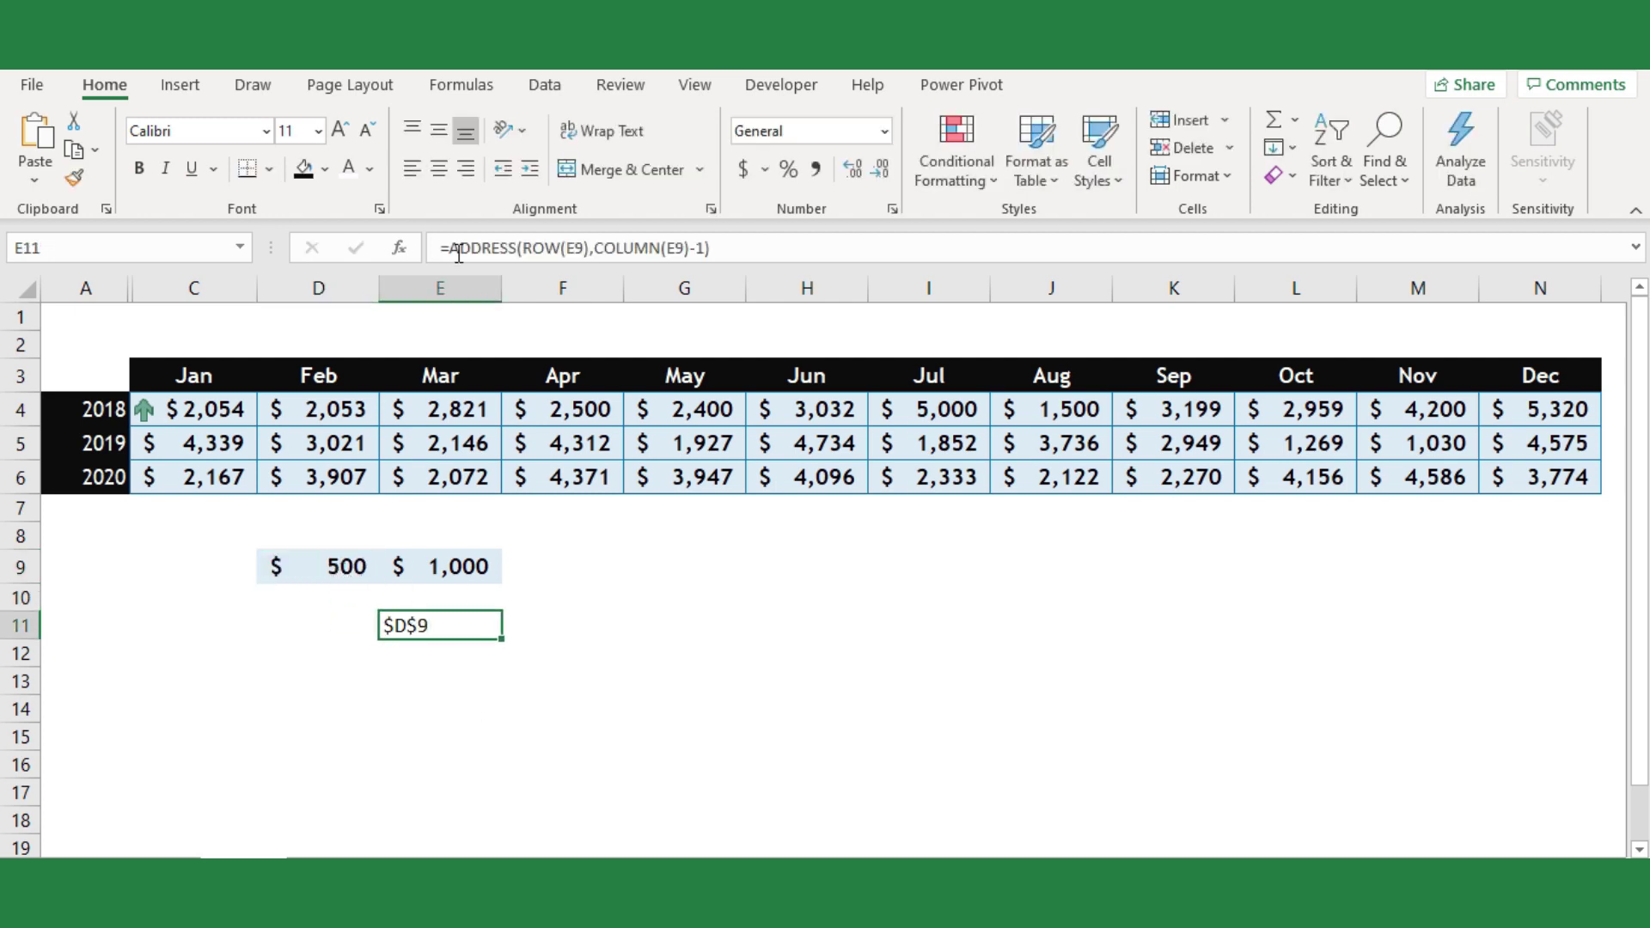
# Wrap E11's ADDRESS formula in INDIRECT so it returns 500
pyautogui.click(454, 249)
pyautogui.write('indo')
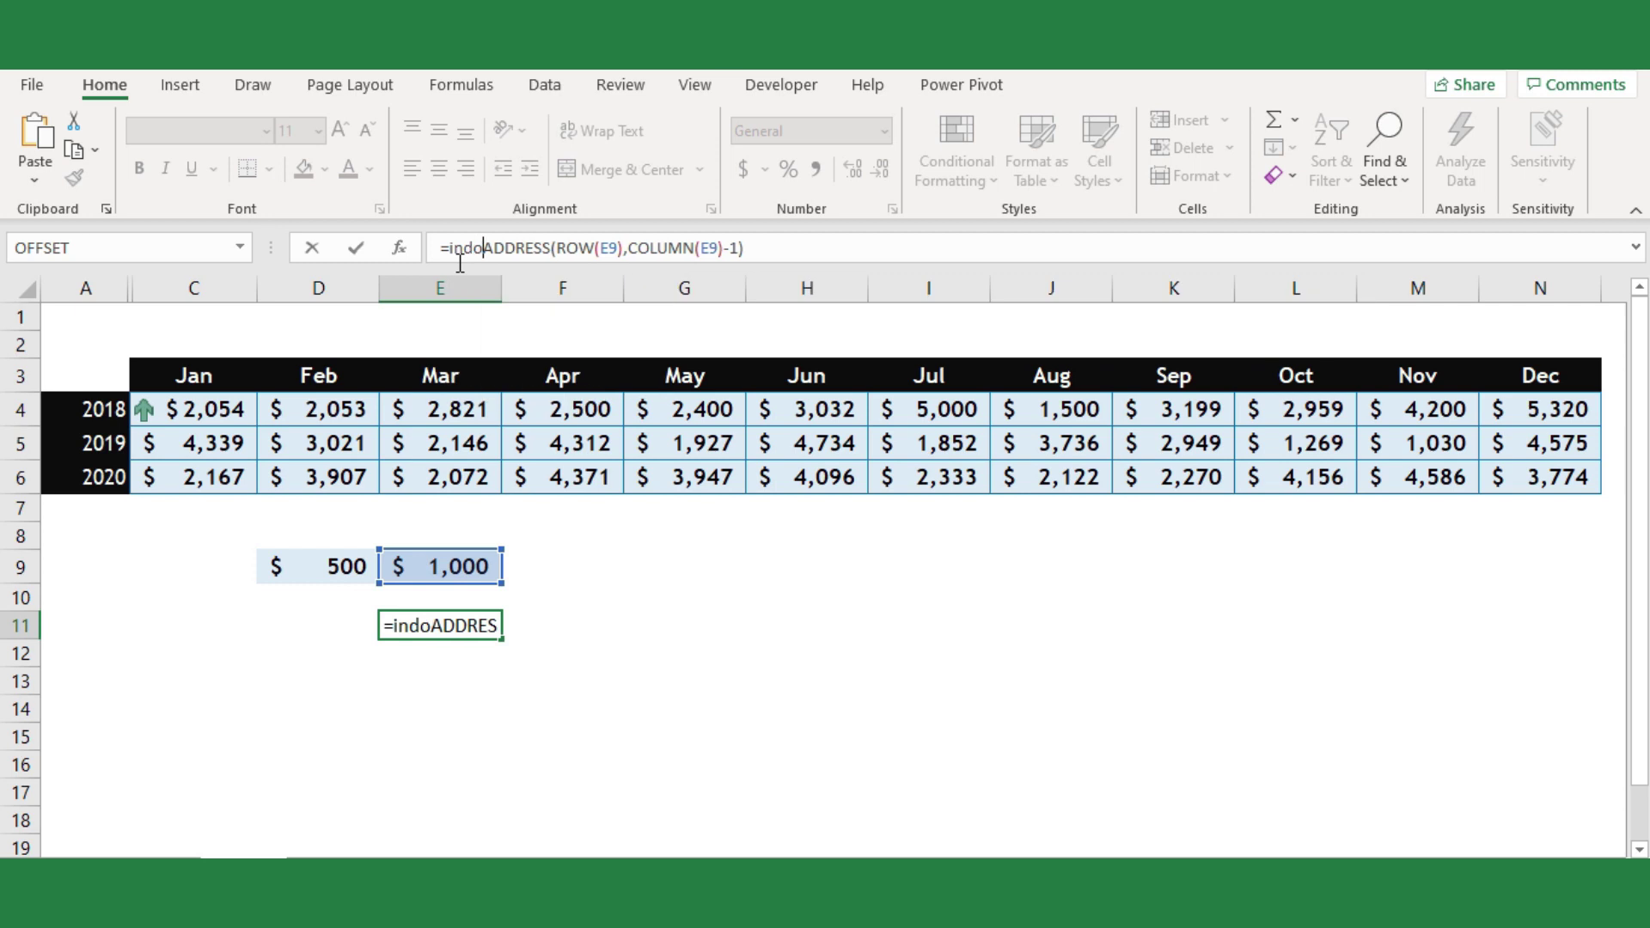
pyautogui.press('BackSpace')
pyautogui.press('Down')
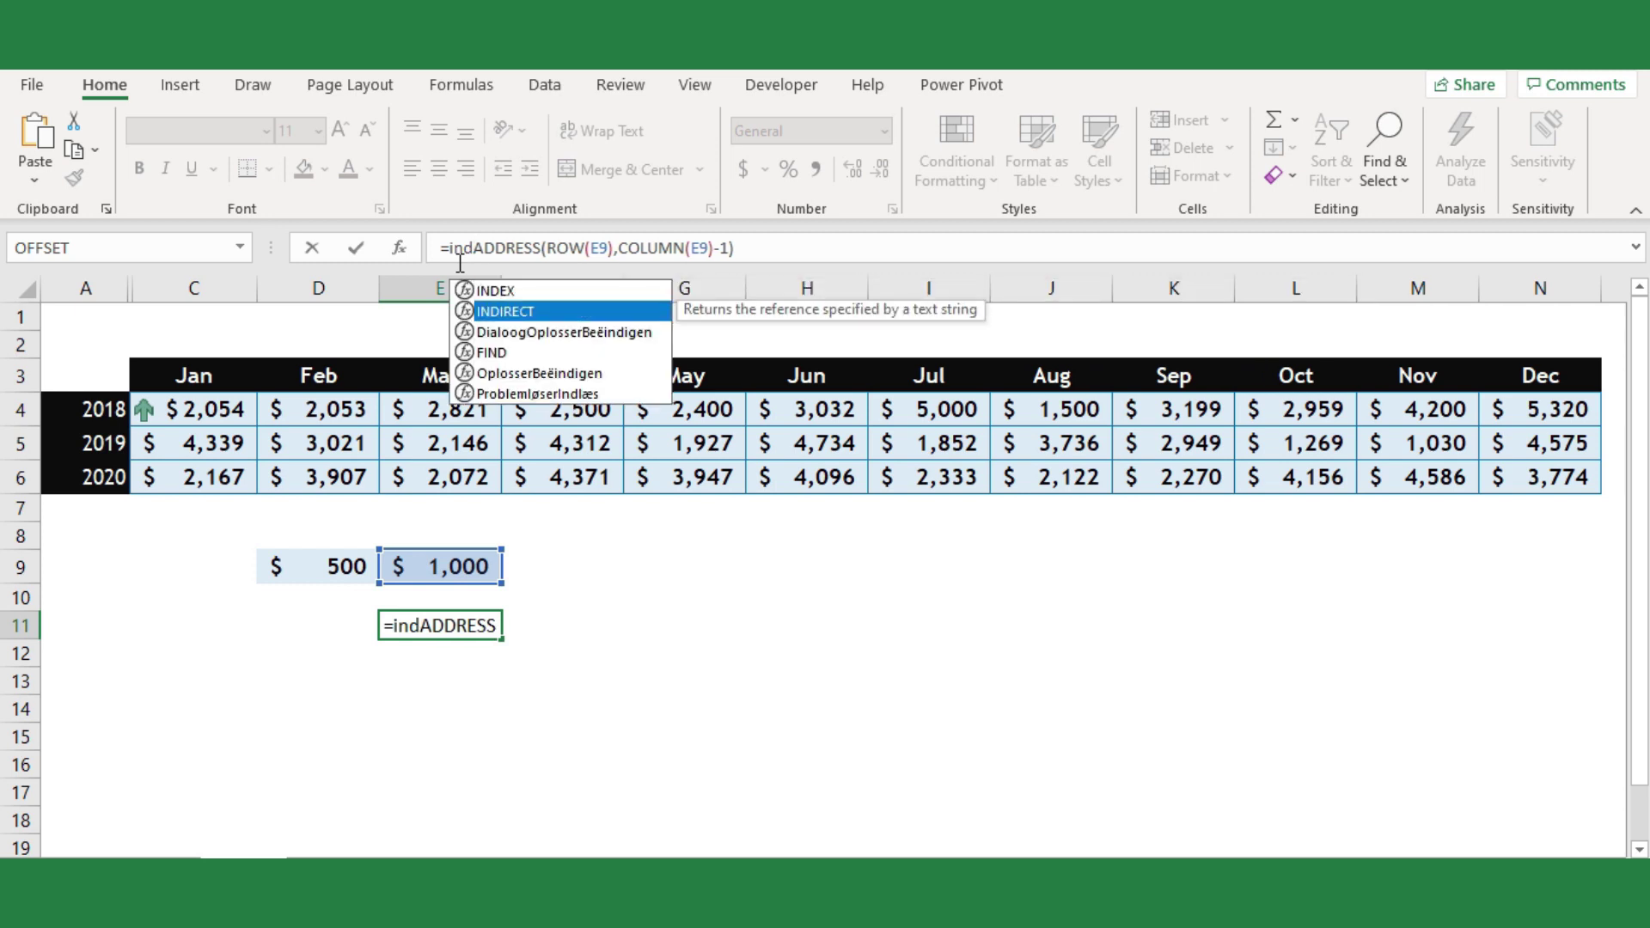
pyautogui.press('Tab')
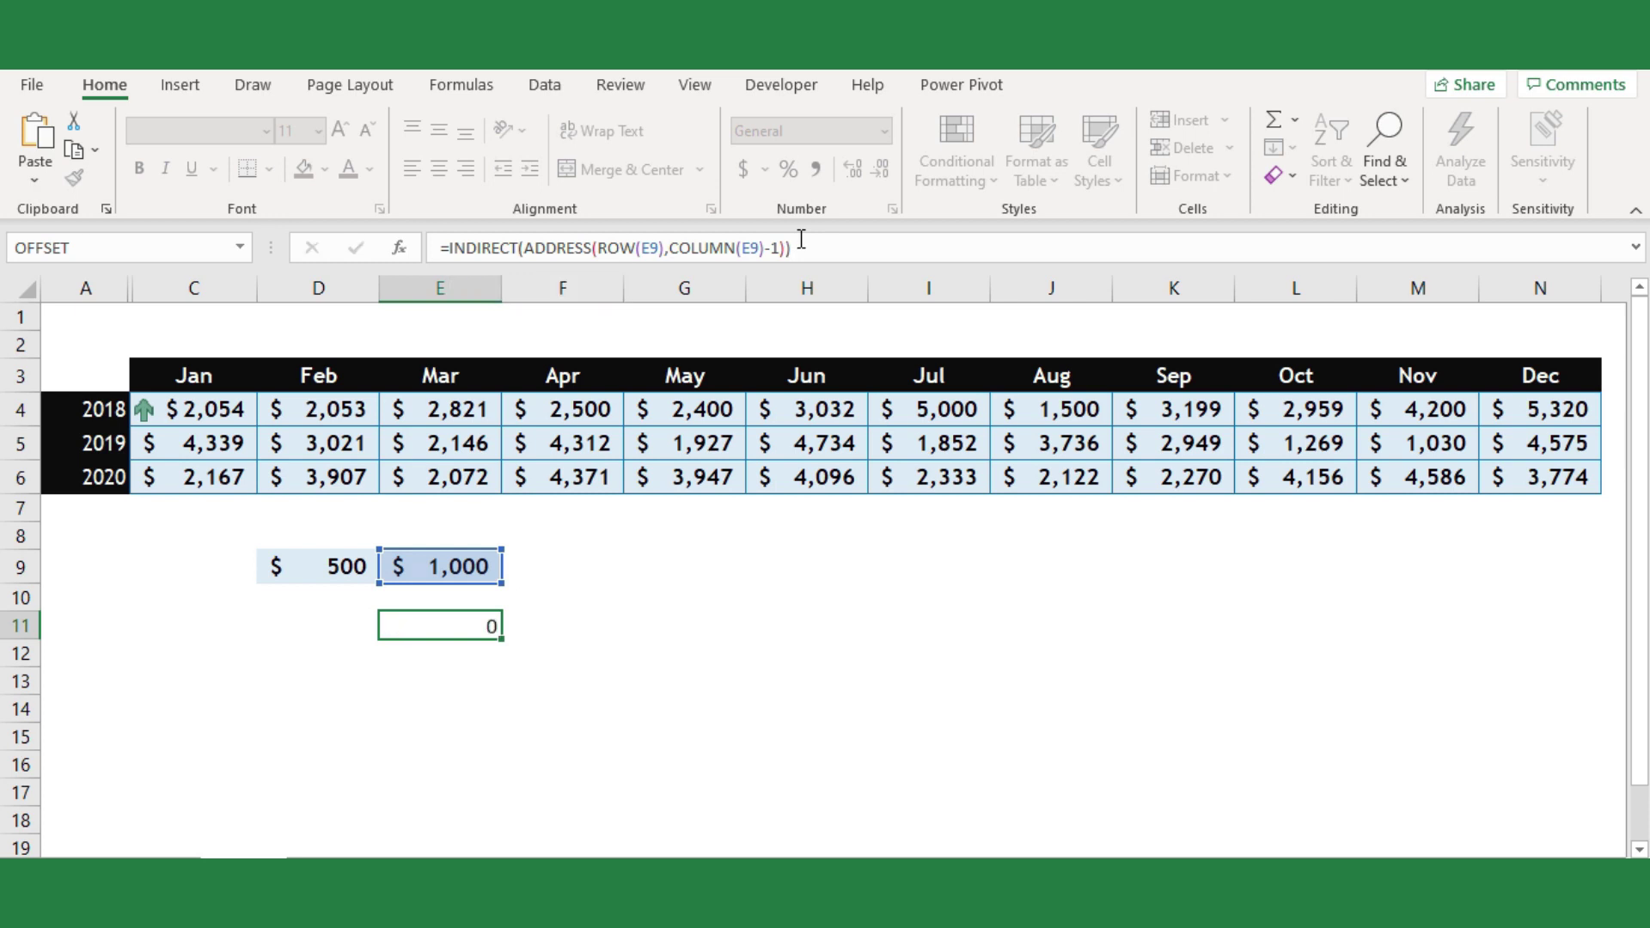
pyautogui.press('Return')
# Fill E11's formula into F11, which returns 1000
pyautogui.click(486, 623)
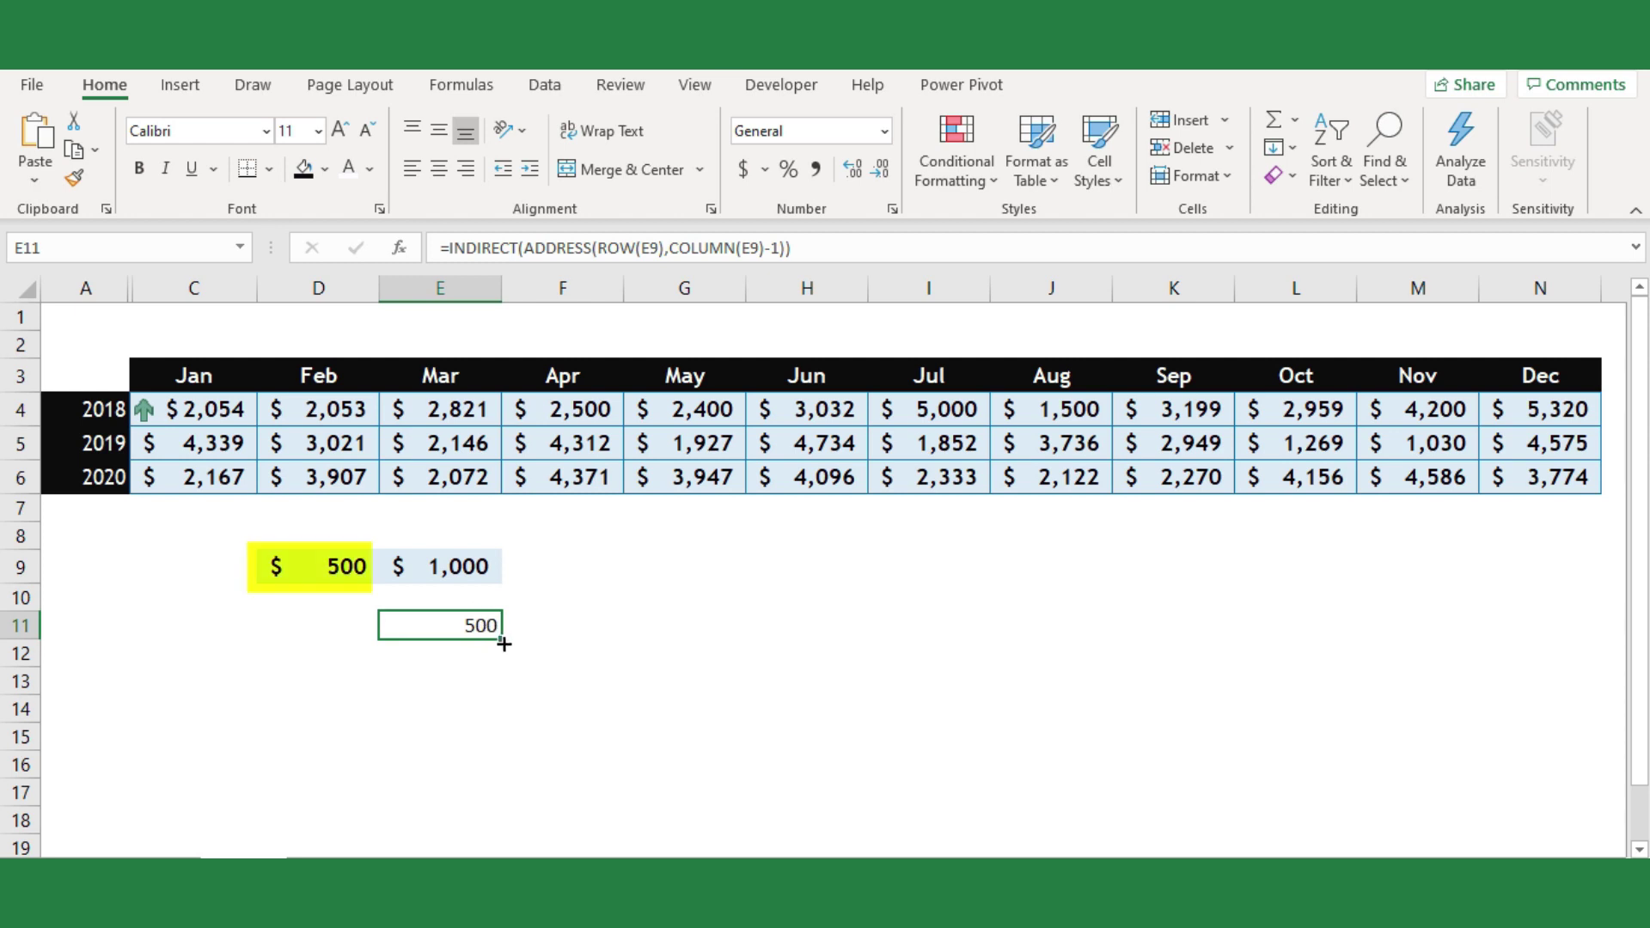
pyautogui.moveTo(503, 643); pyautogui.dragTo(612, 626)
pyautogui.click(578, 673)
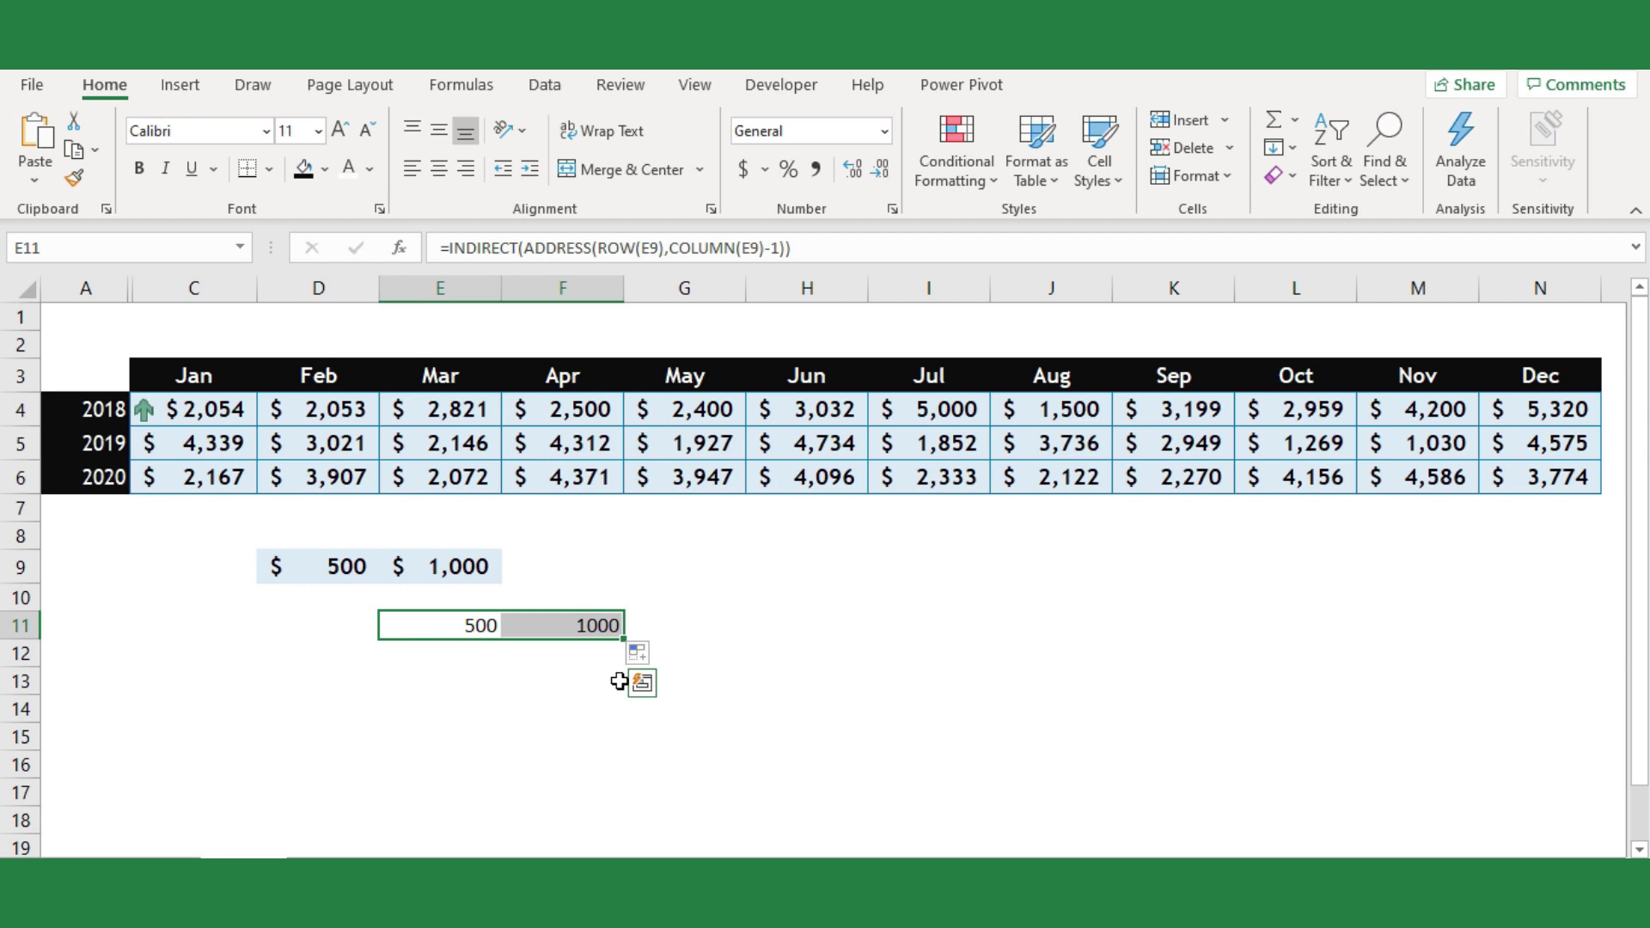
pyautogui.click(498, 699)
pyautogui.click(193, 412)
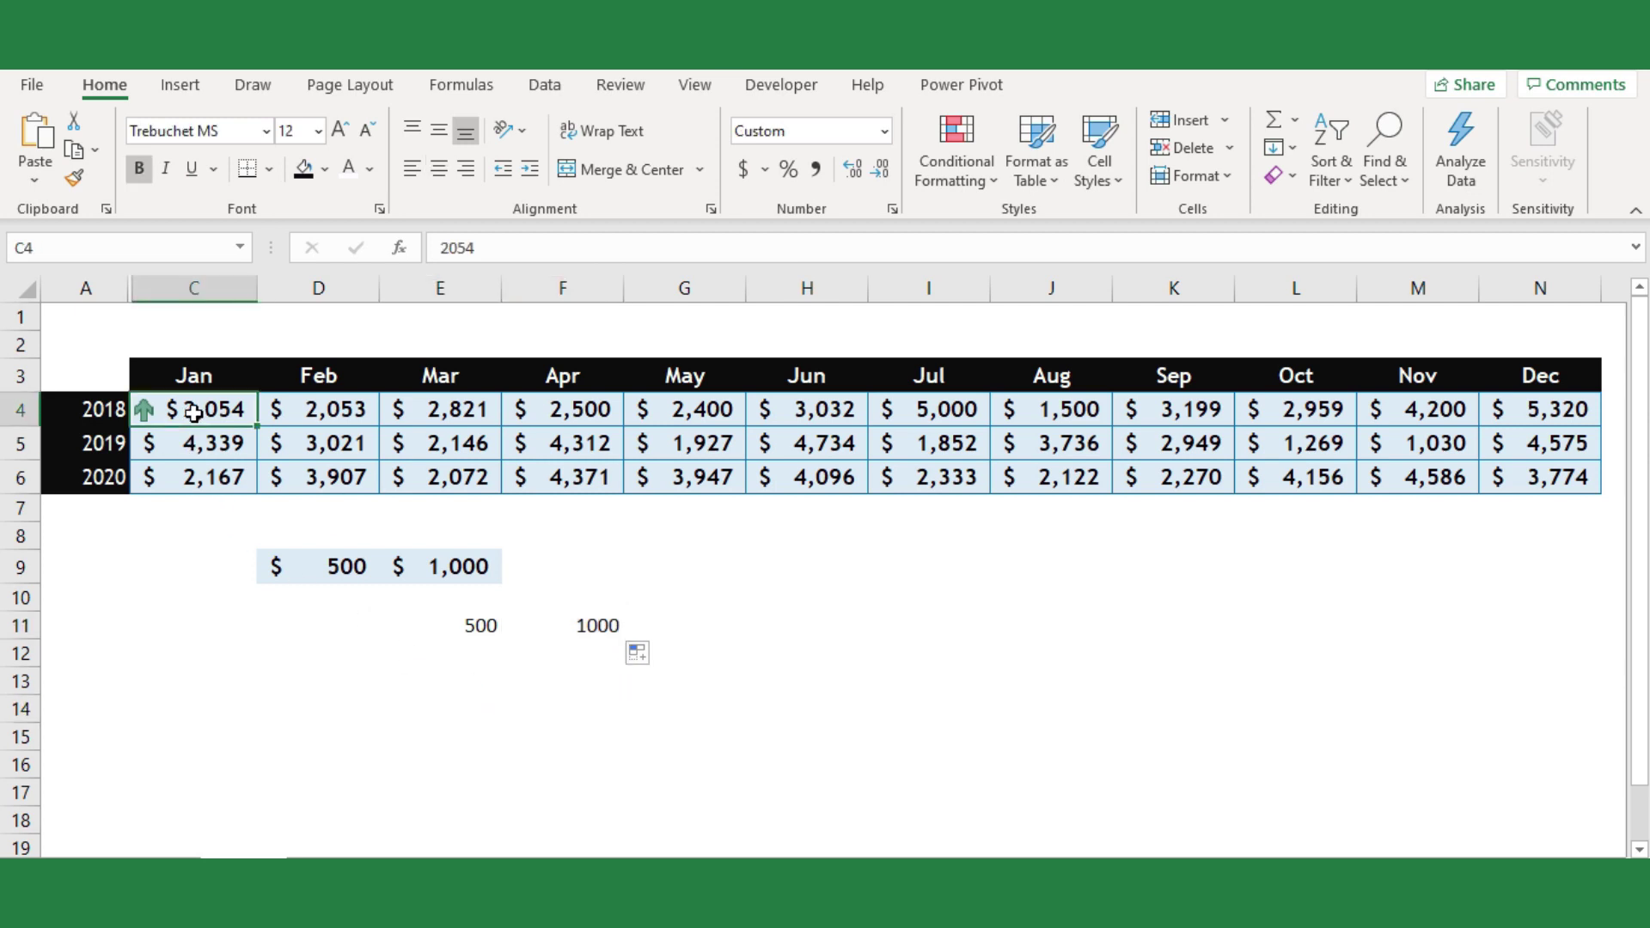
pyautogui.moveTo(280, 410); pyautogui.dragTo(1547, 410)
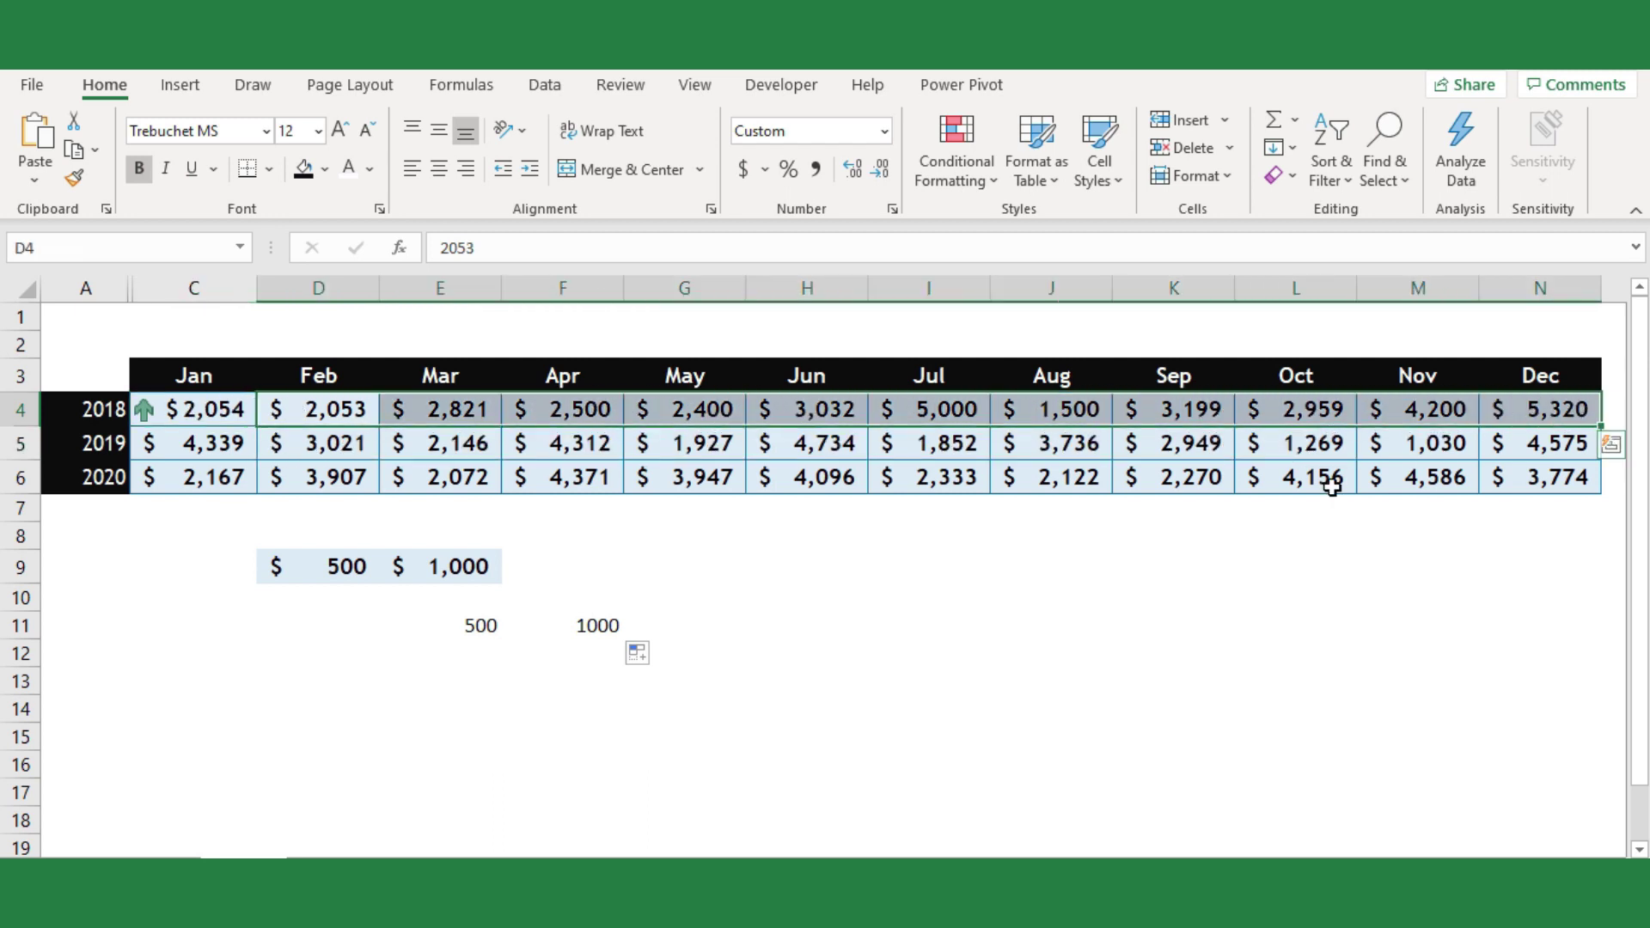
pyautogui.click(610, 531)
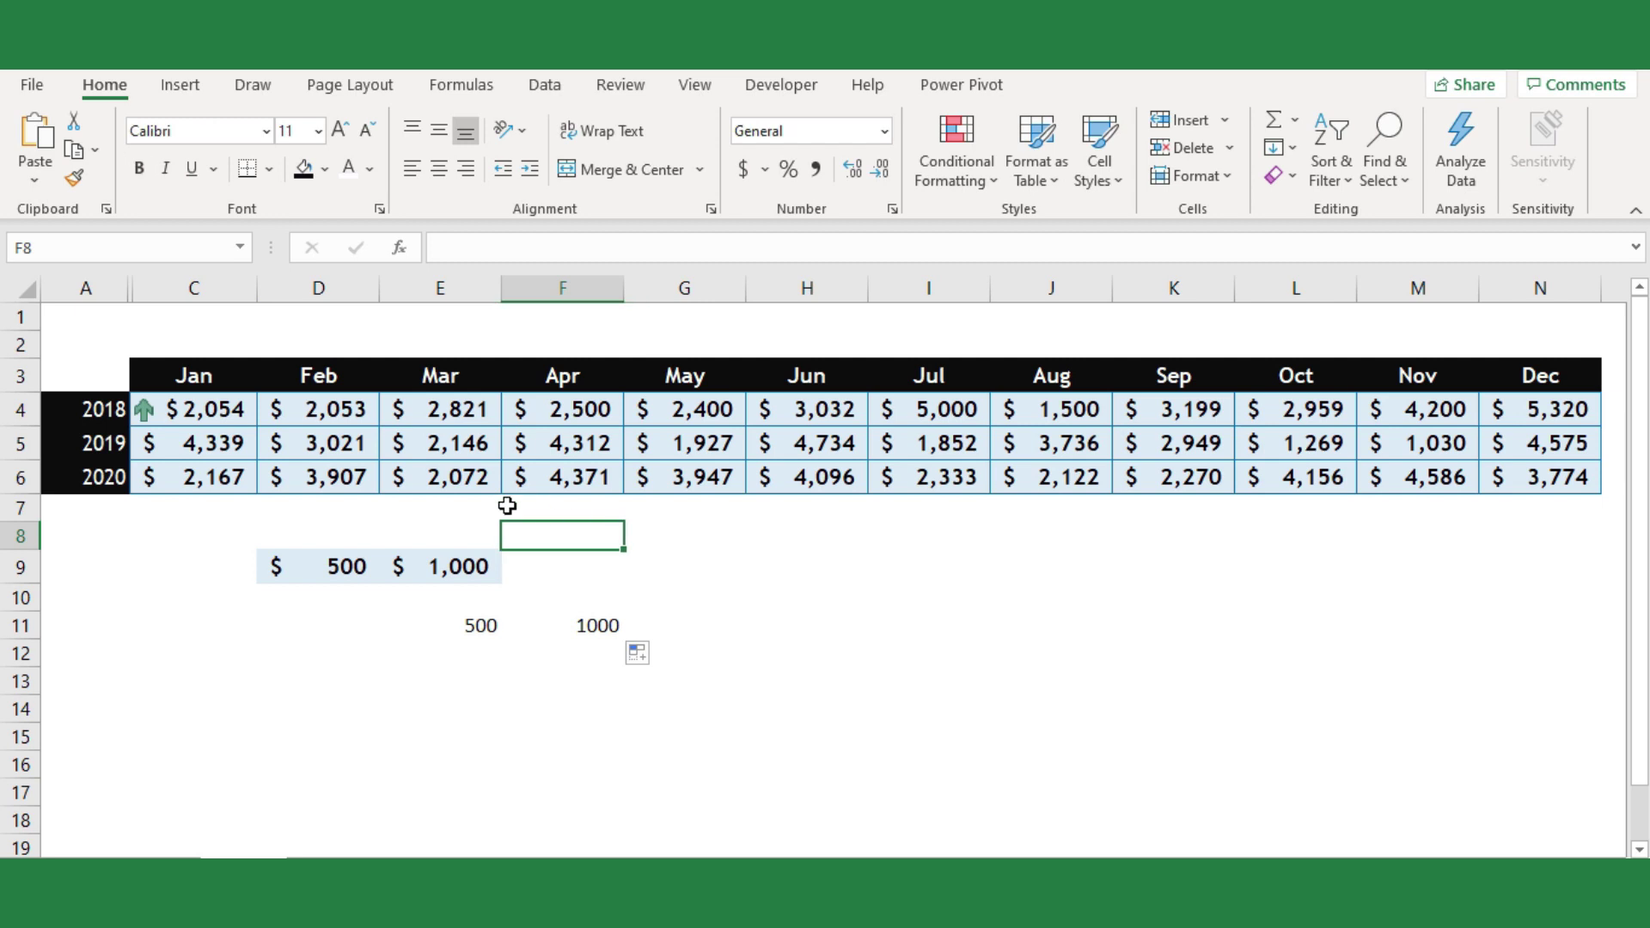
pyautogui.click(208, 399)
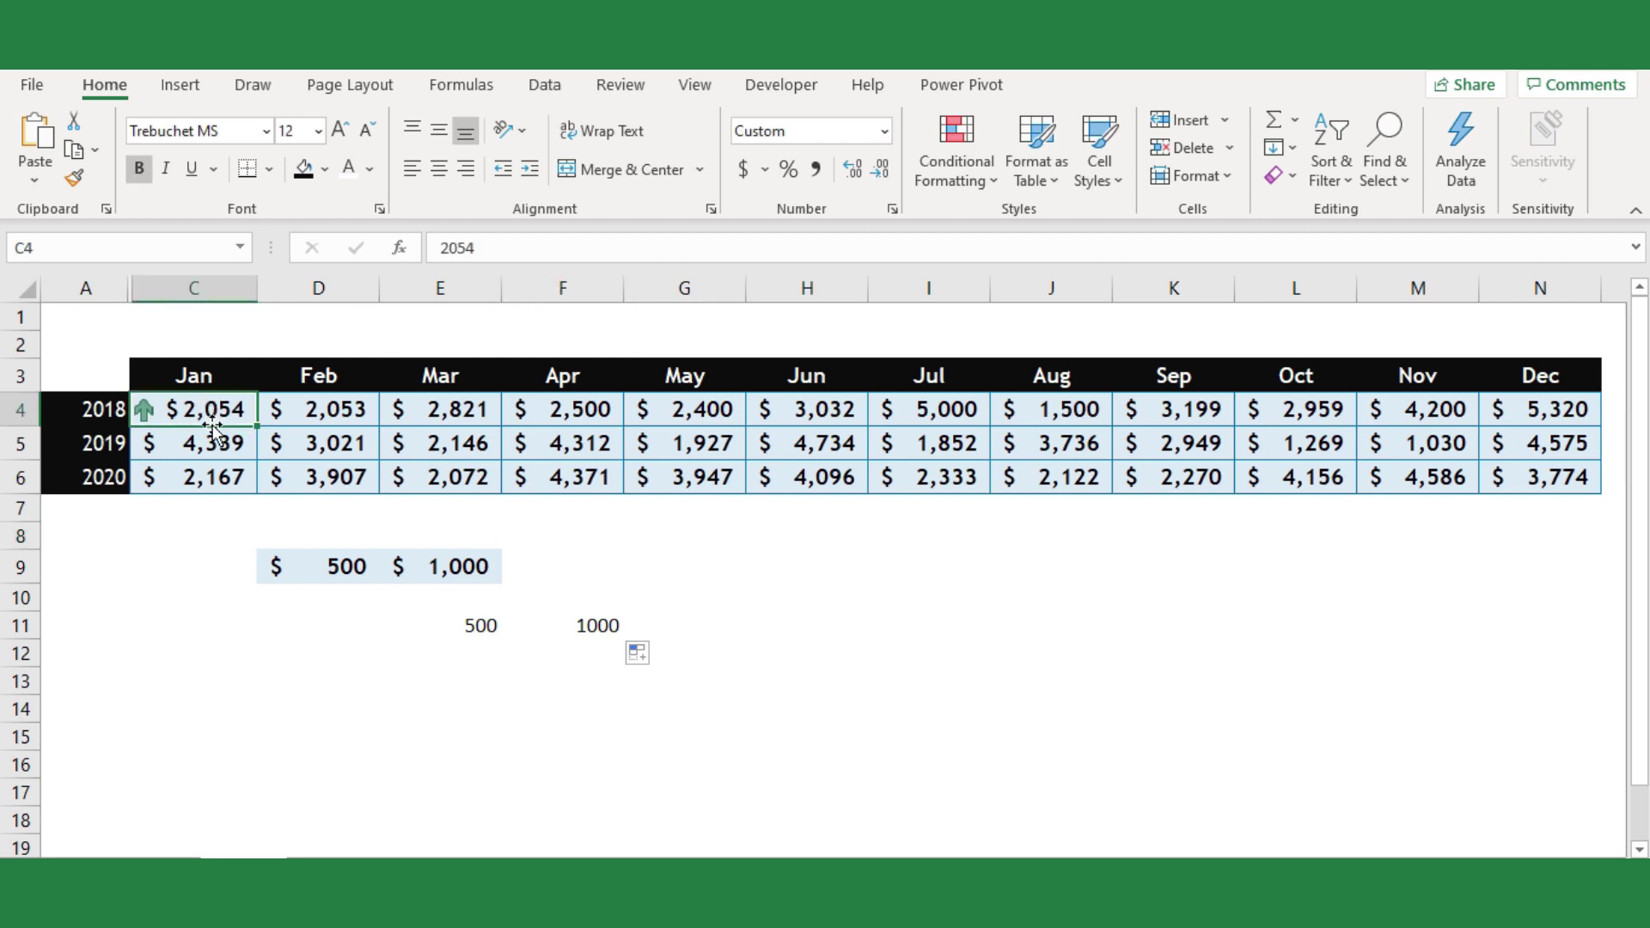
pyautogui.press('F4')
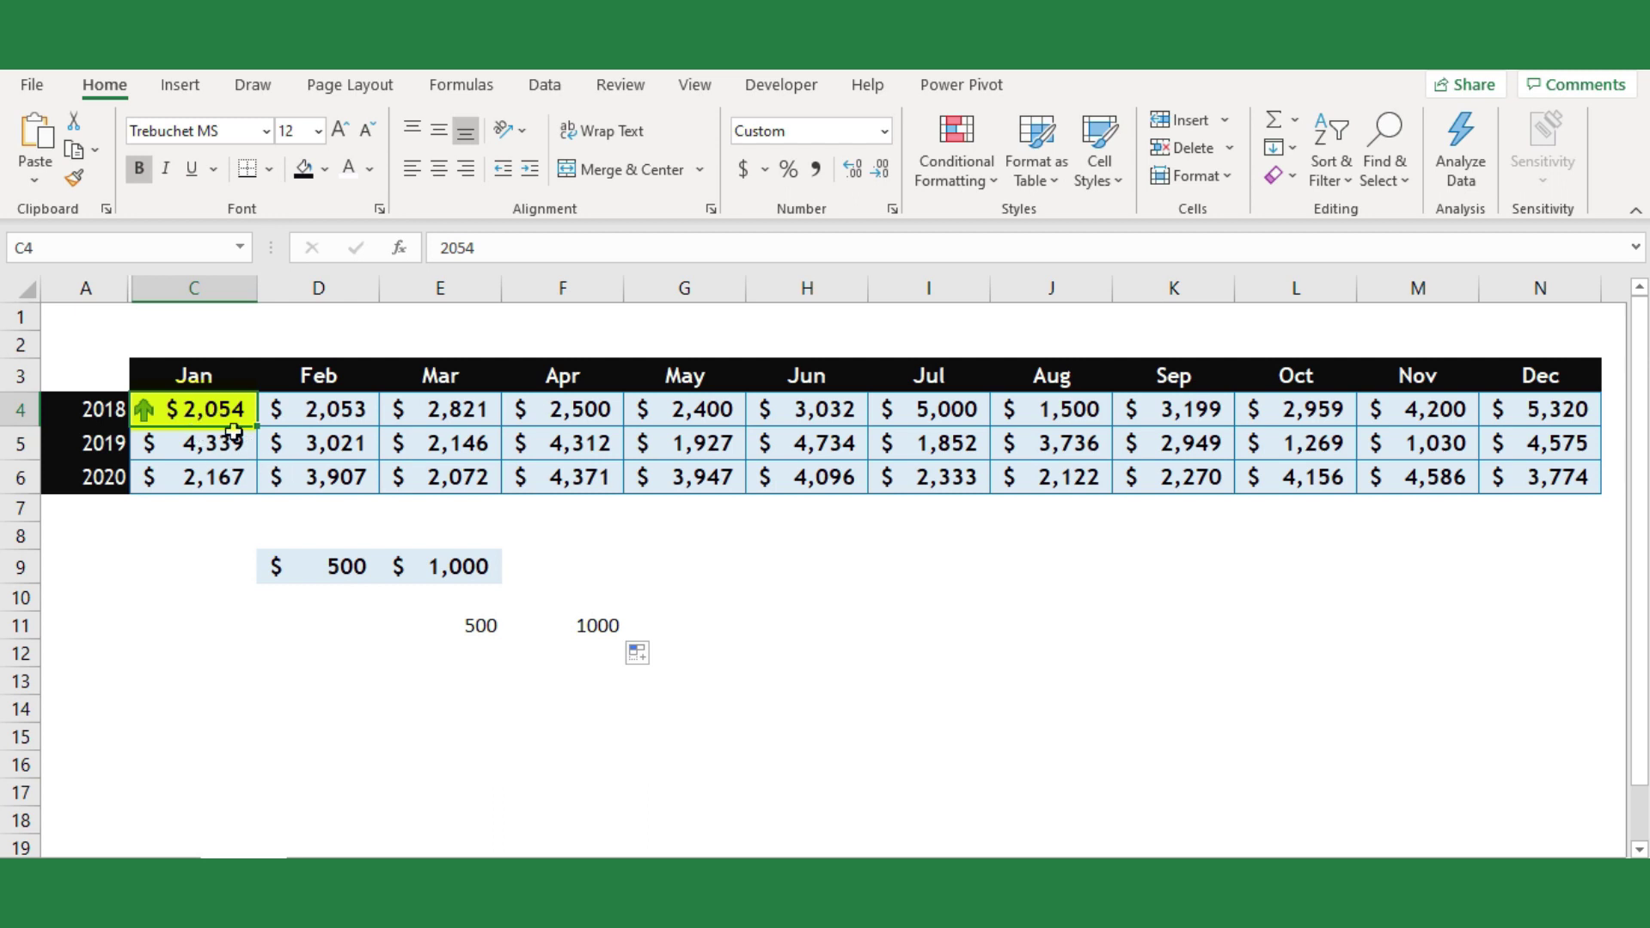
pyautogui.hotkey('ctrl', 'z')
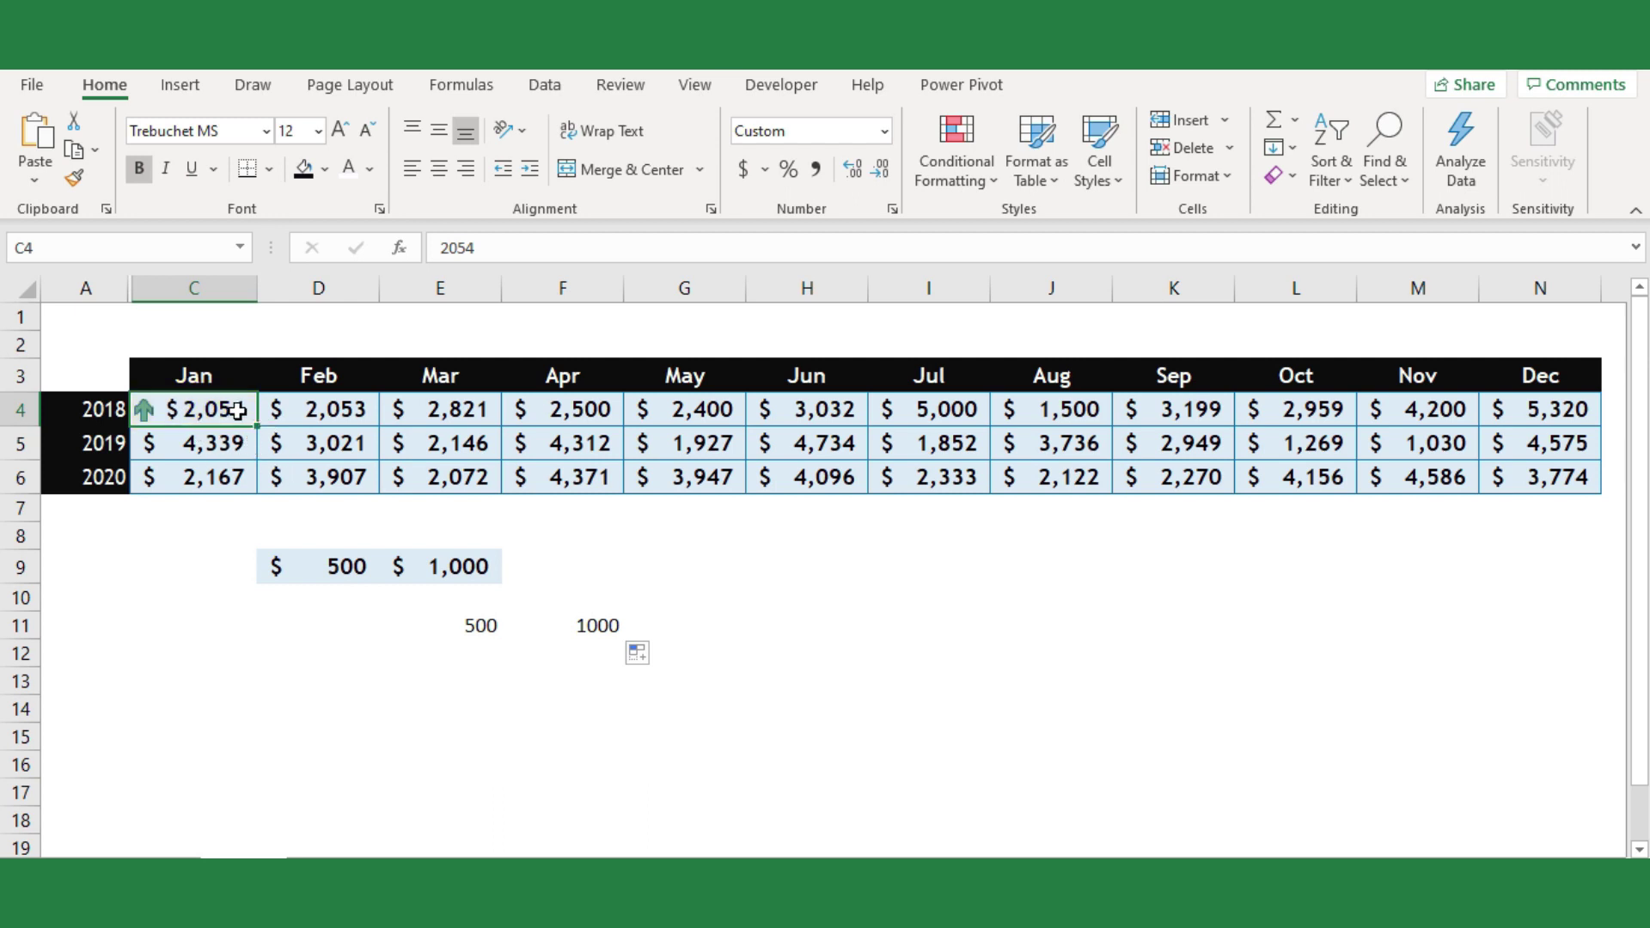
pyautogui.click(327, 411)
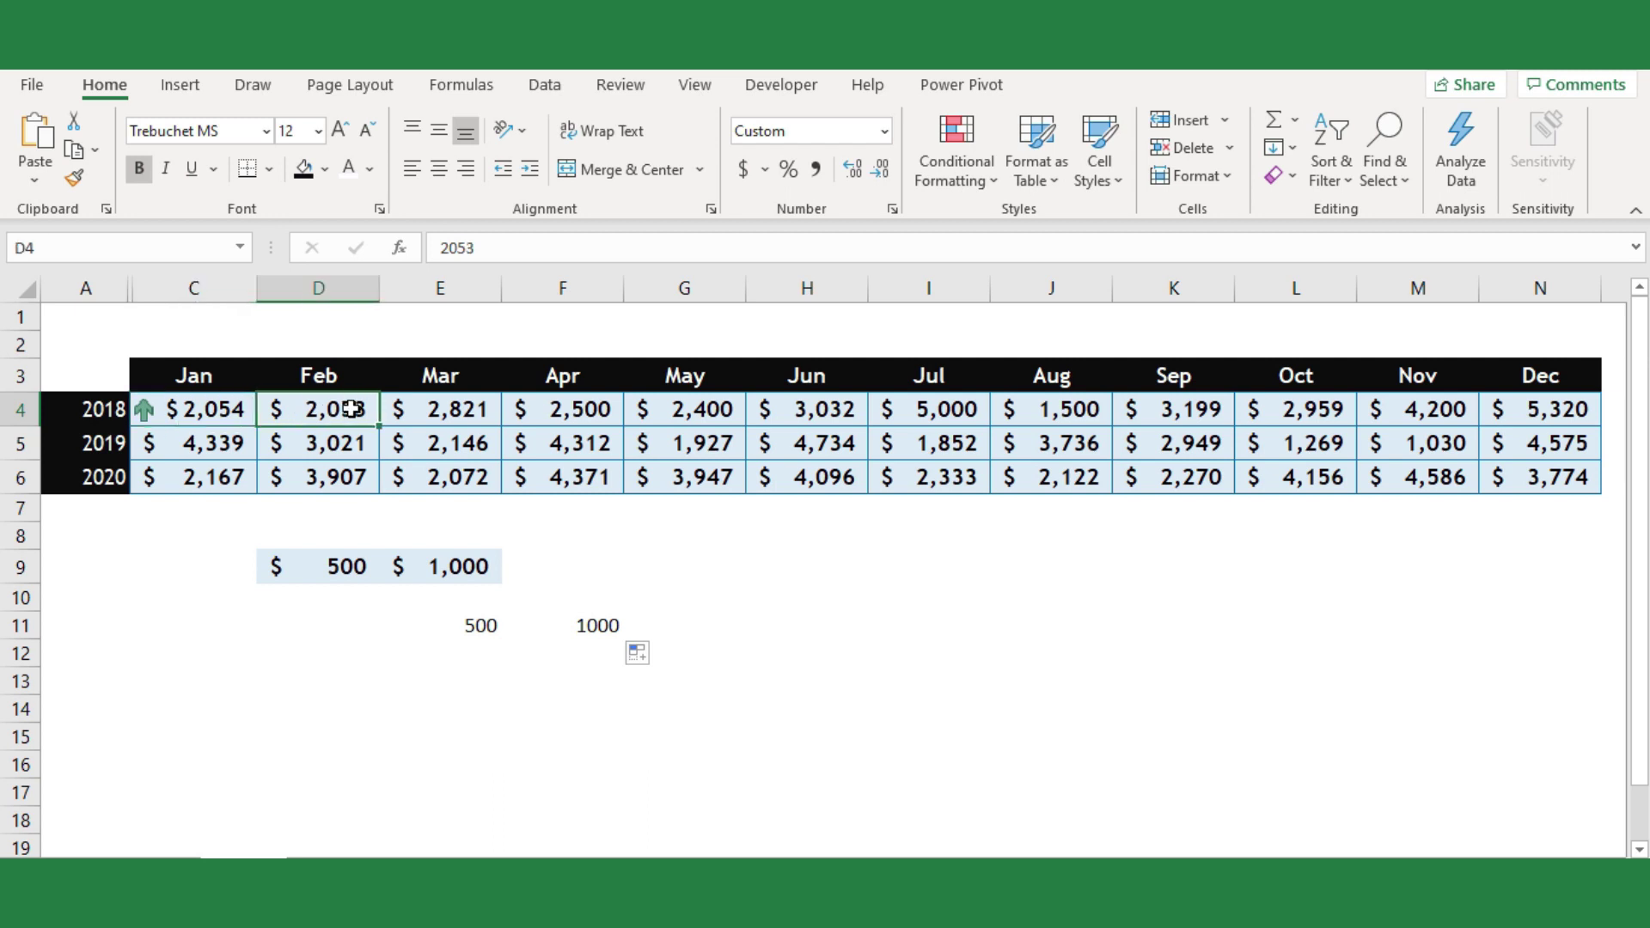
pyautogui.click(443, 410)
pyautogui.click(590, 411)
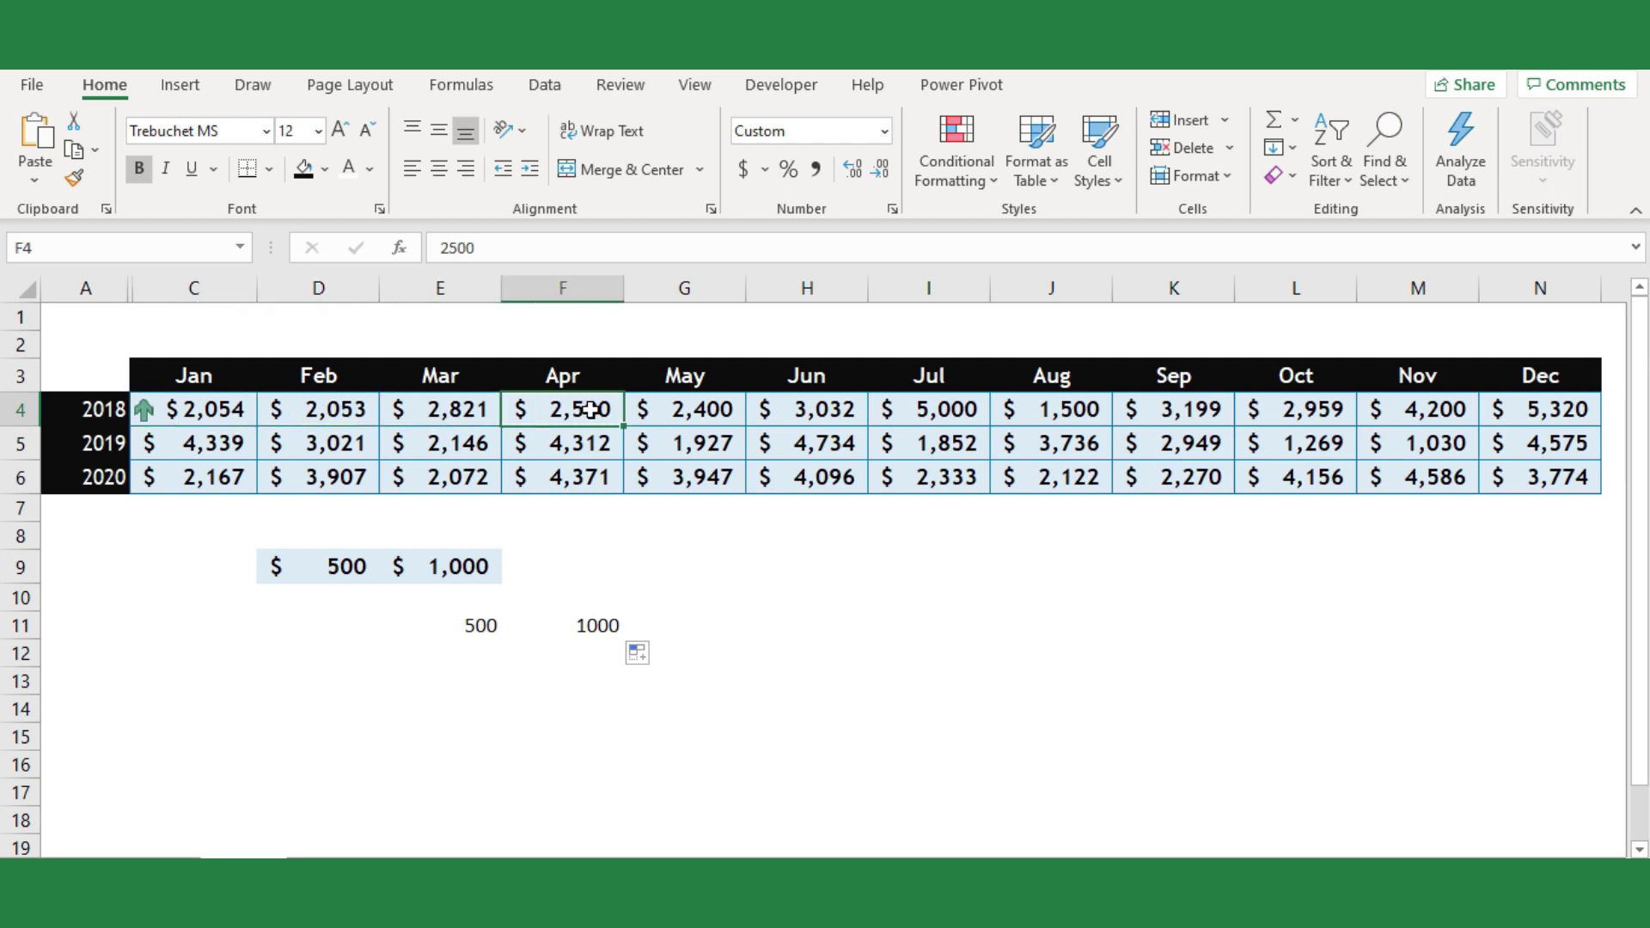
pyautogui.click(202, 409)
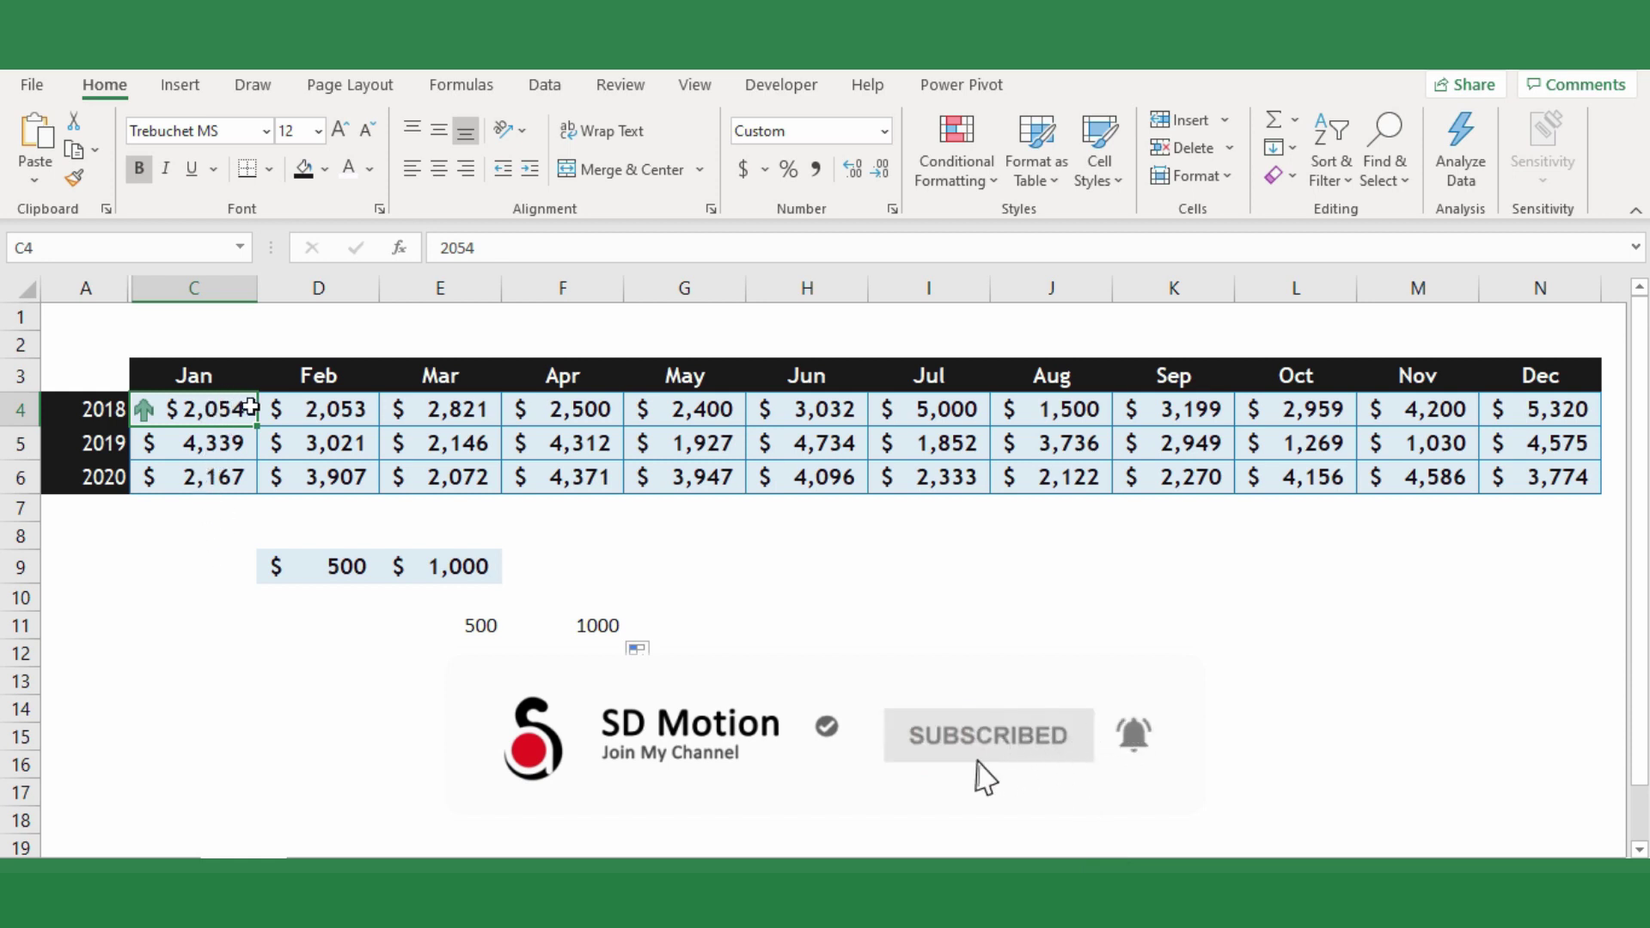
pyautogui.click(440, 416)
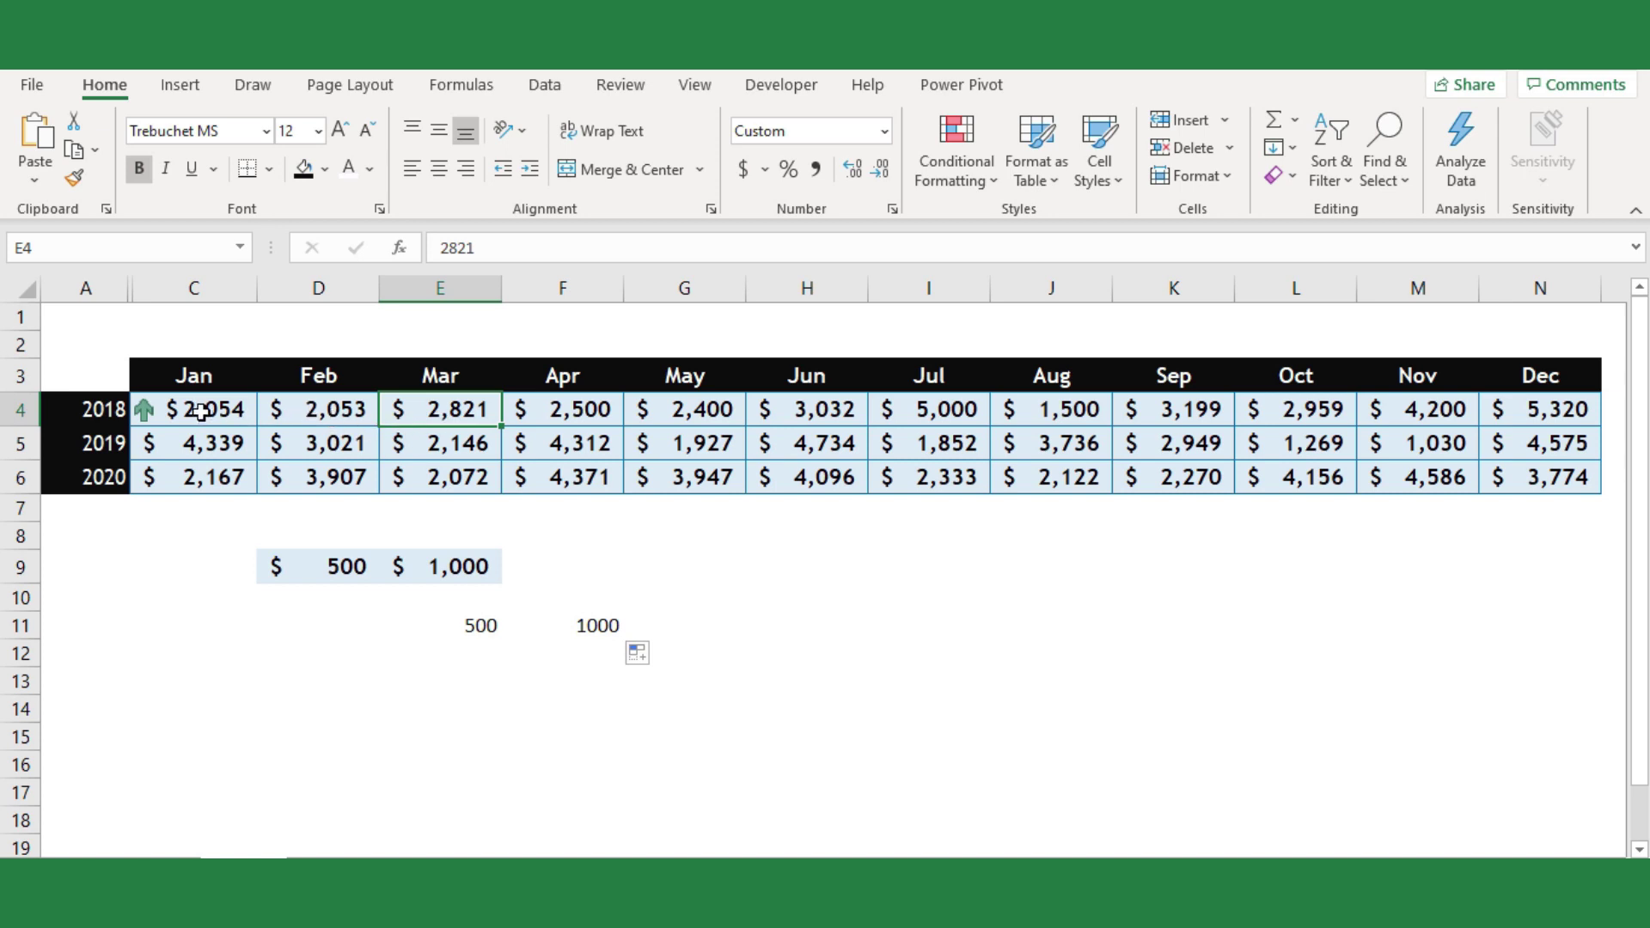
pyautogui.click(201, 413)
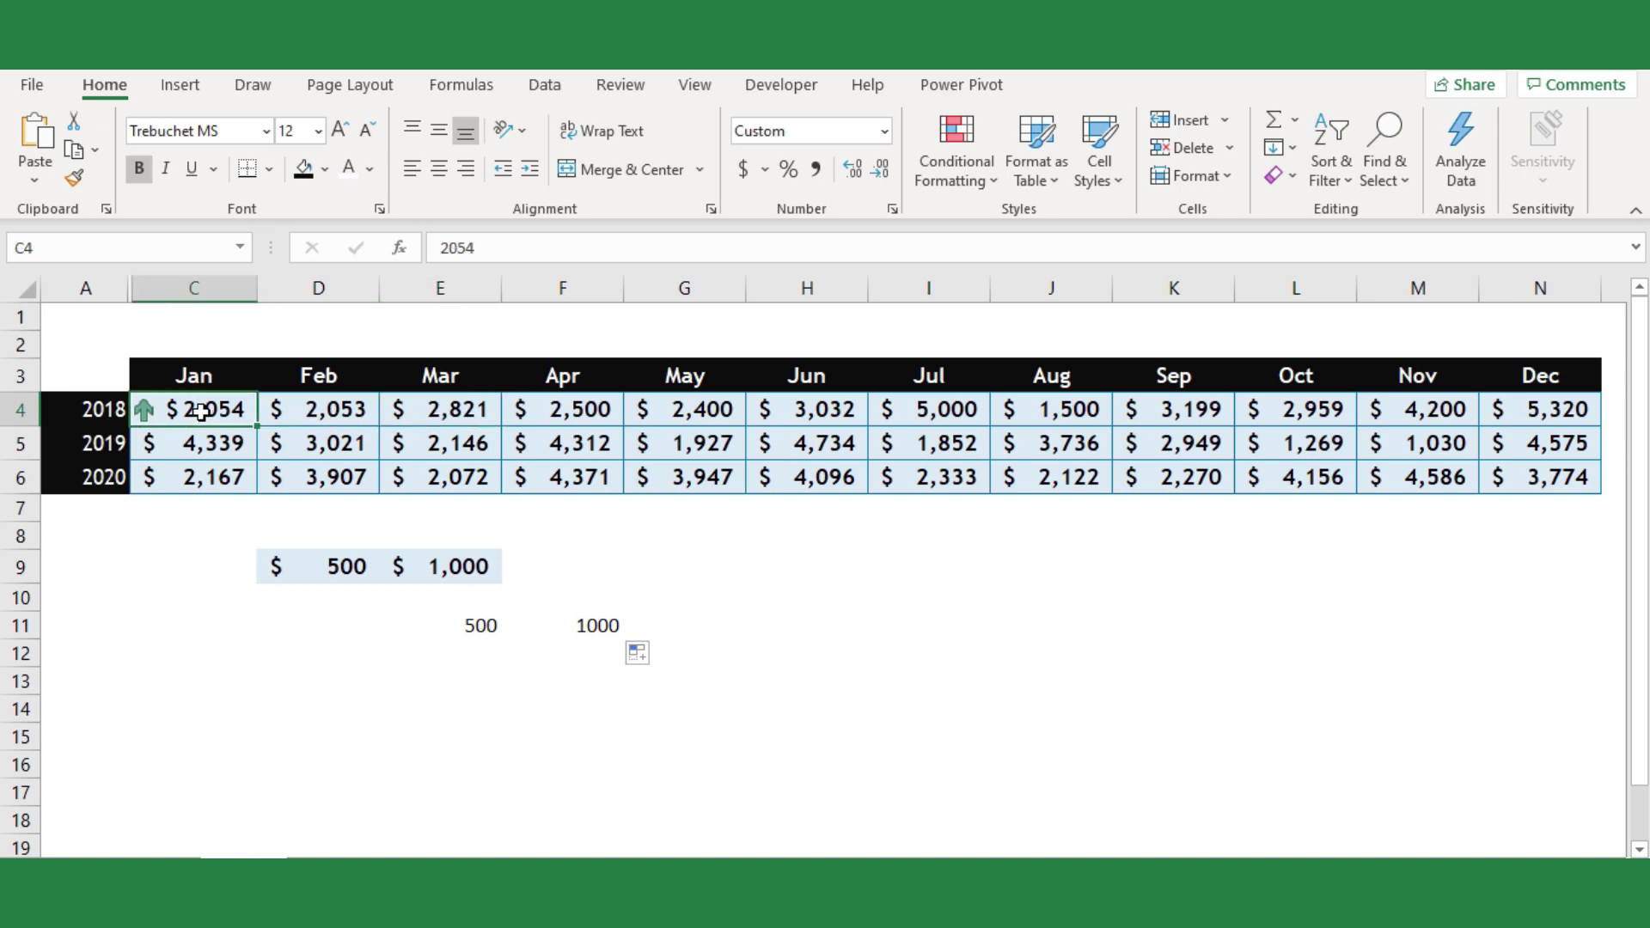
# Paste C4's arrow formatting onto February 2018 ($2,053) and autofit column D
pyautogui.hotkey('ctrl', 'c')
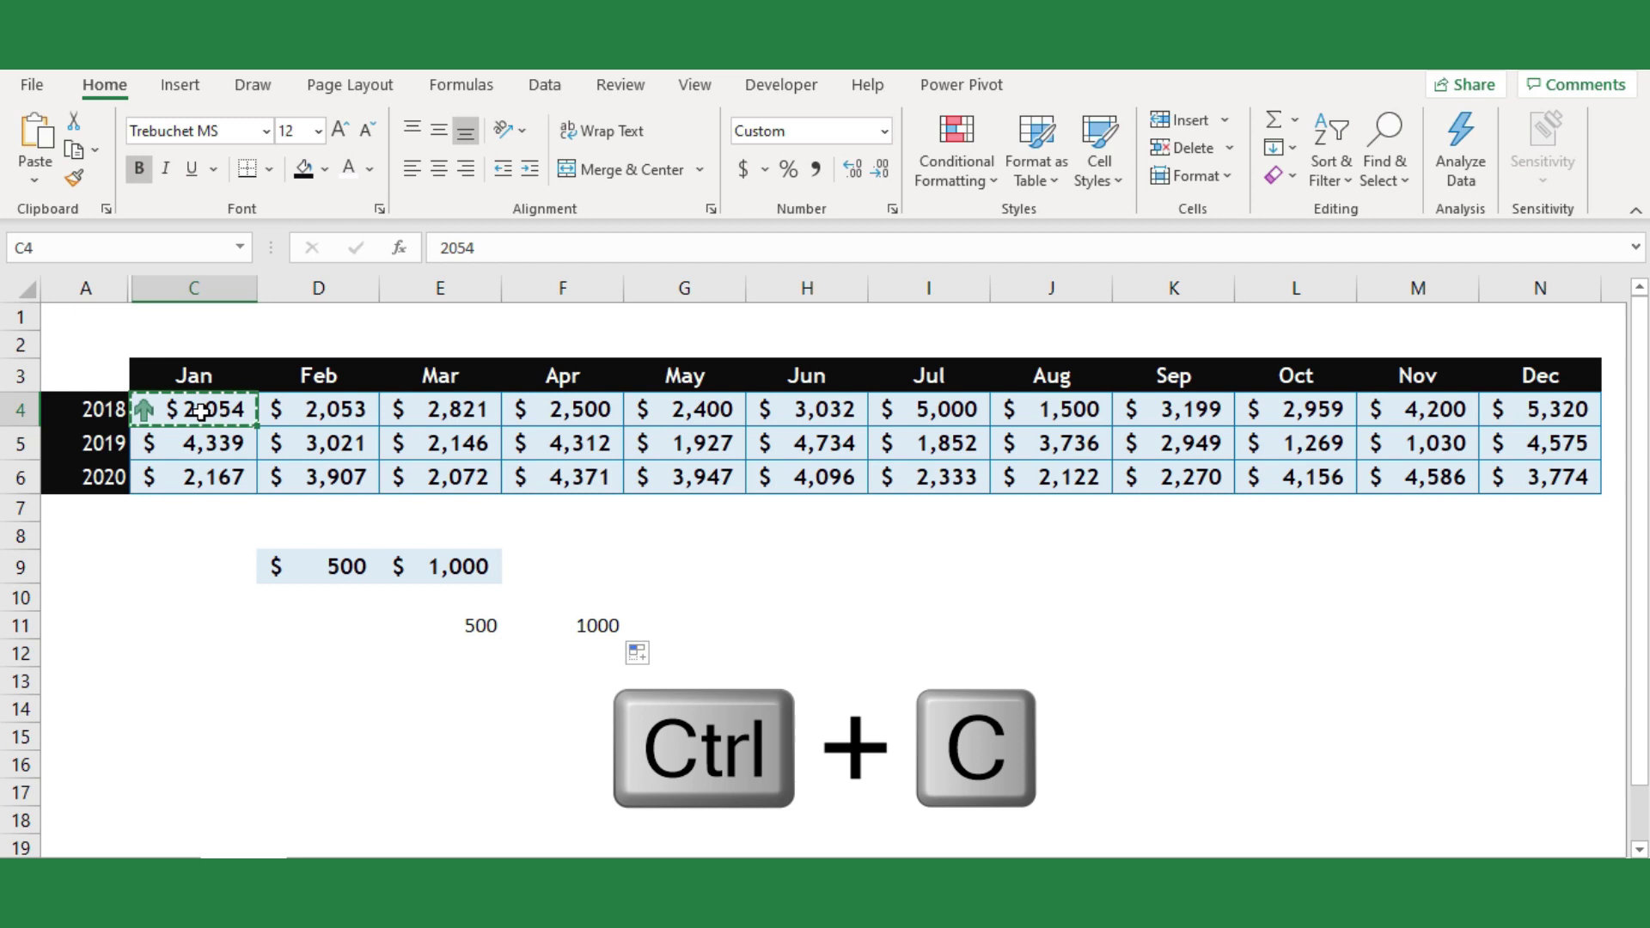
pyautogui.click(313, 415)
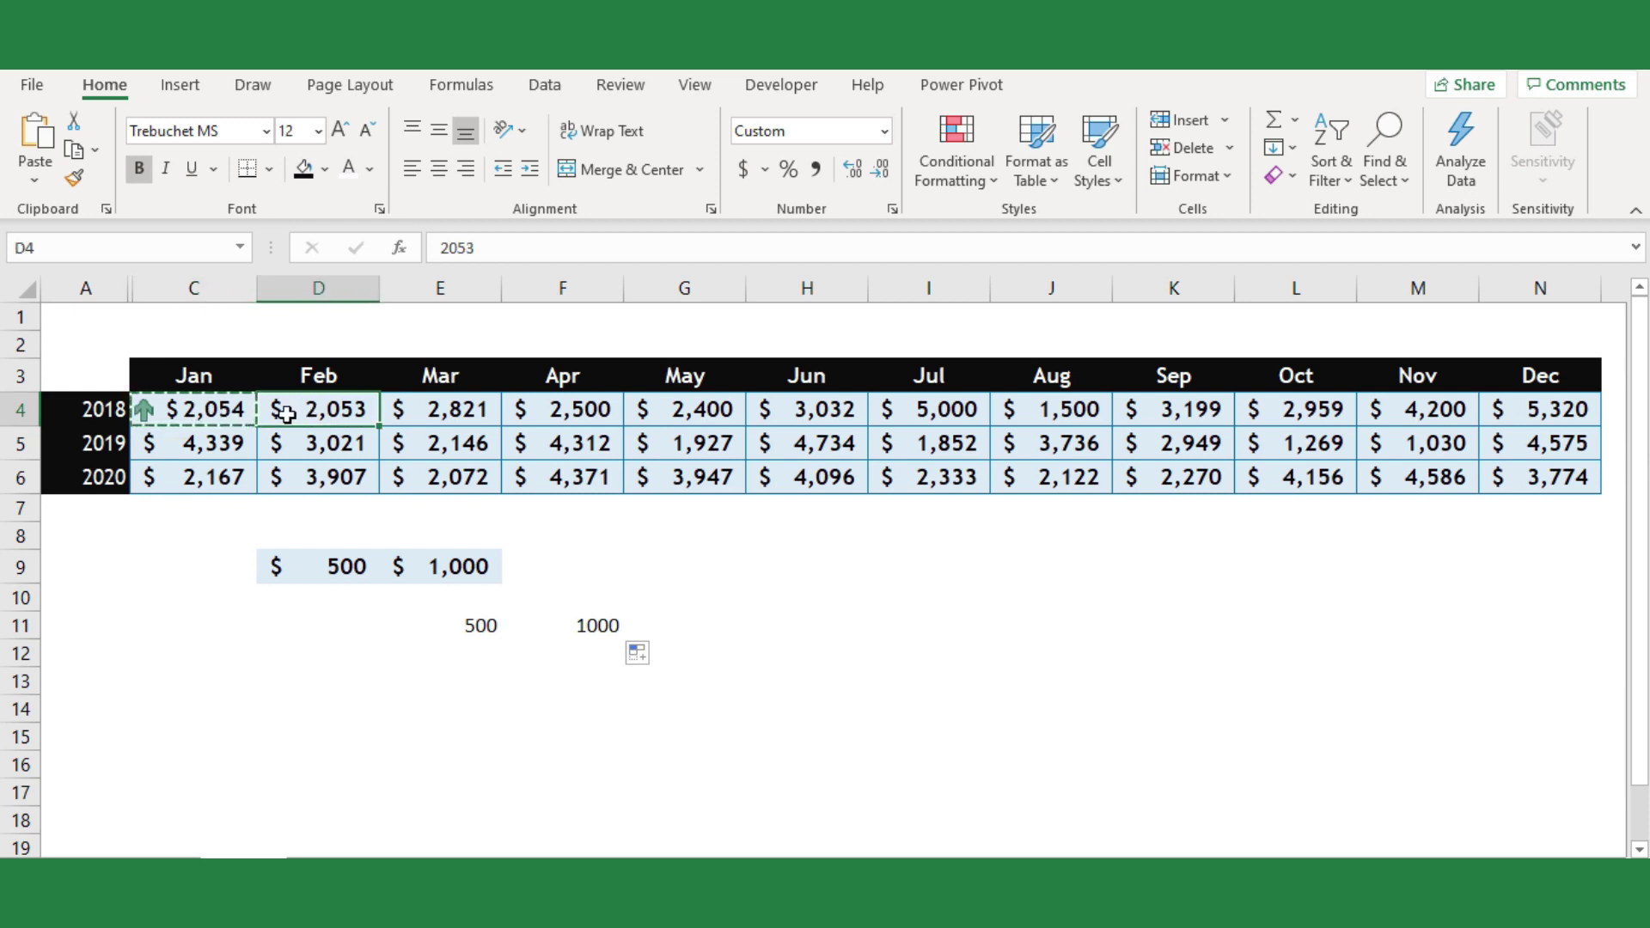
pyautogui.rightClick(331, 412)
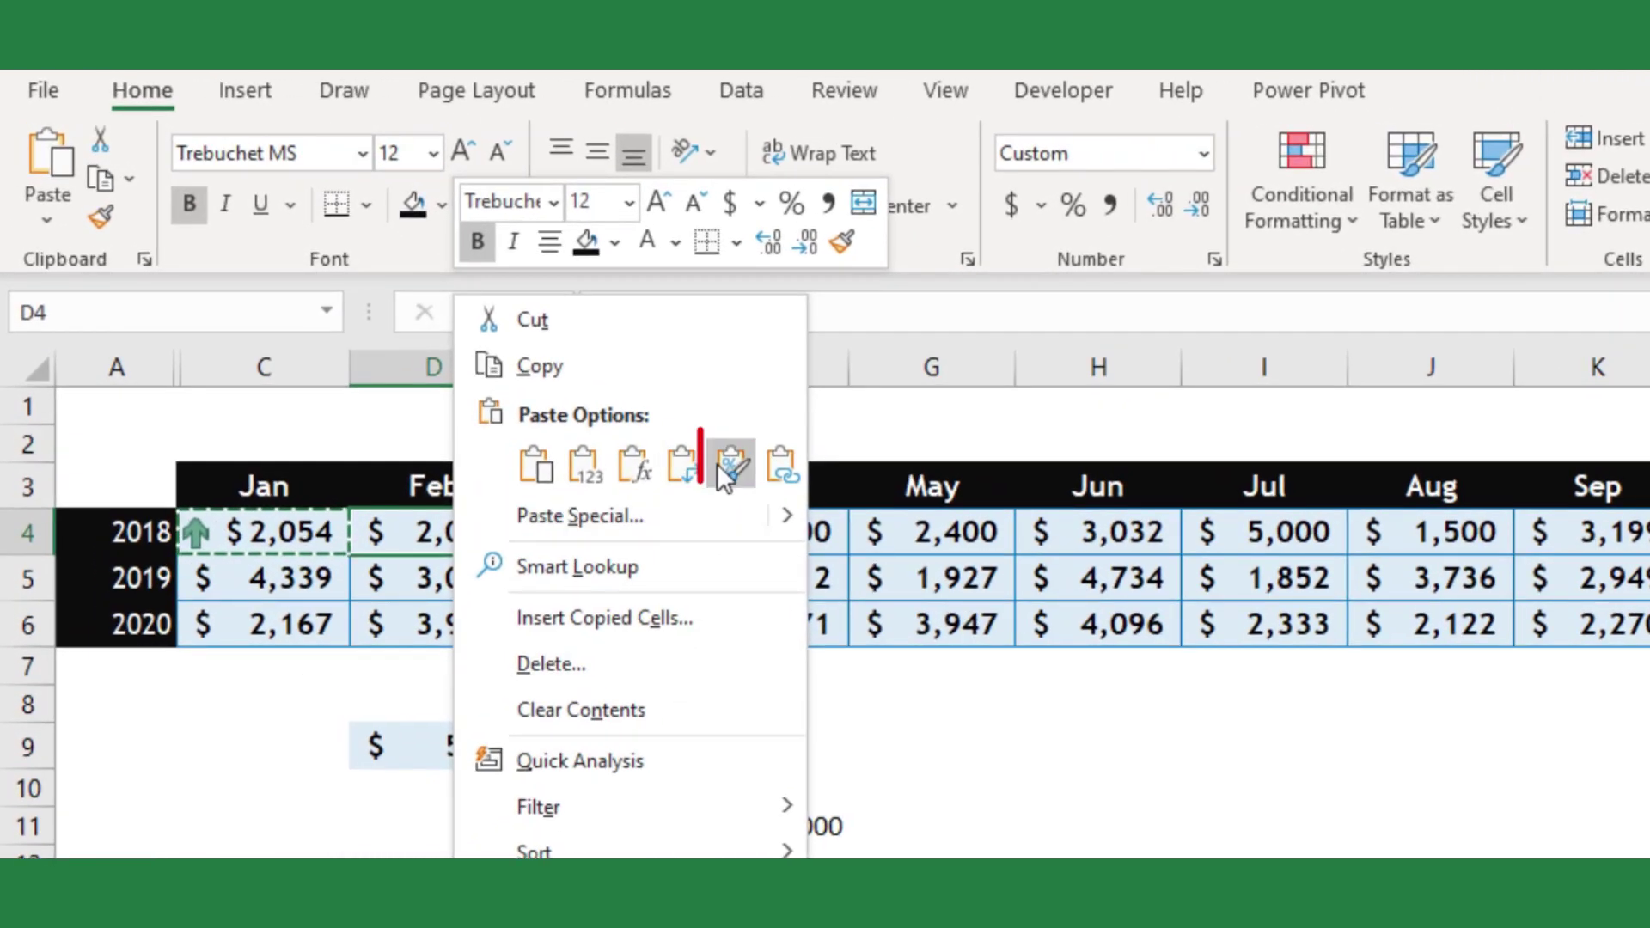
pyautogui.click(730, 462)
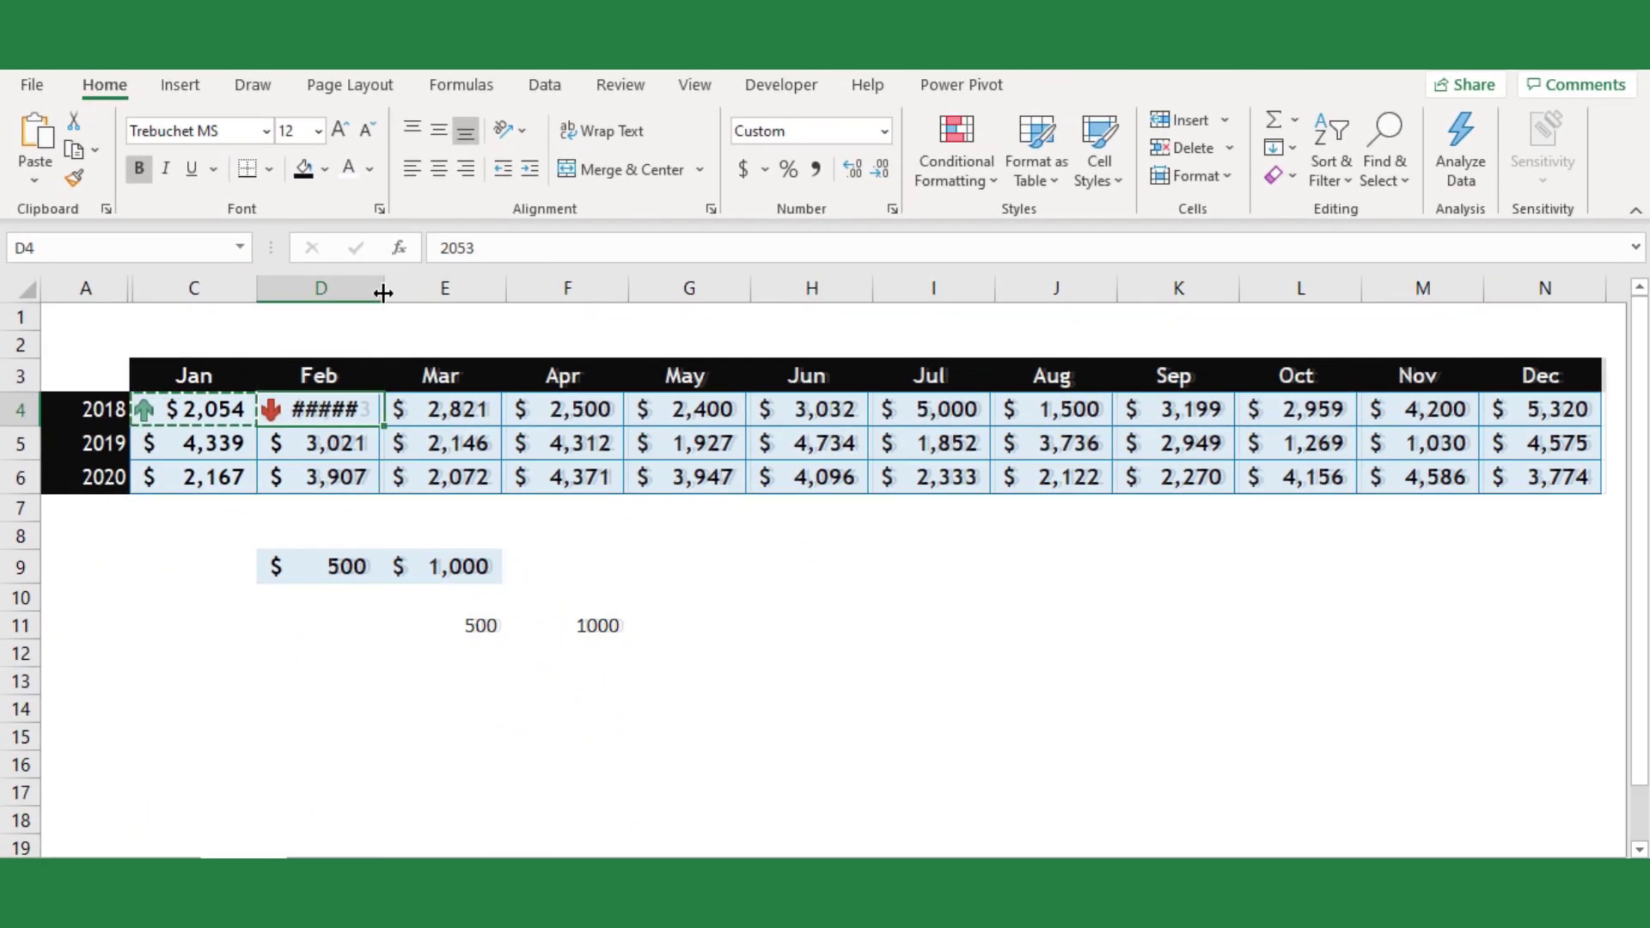
pyautogui.doubleClick(419, 314)
pyautogui.click(403, 482)
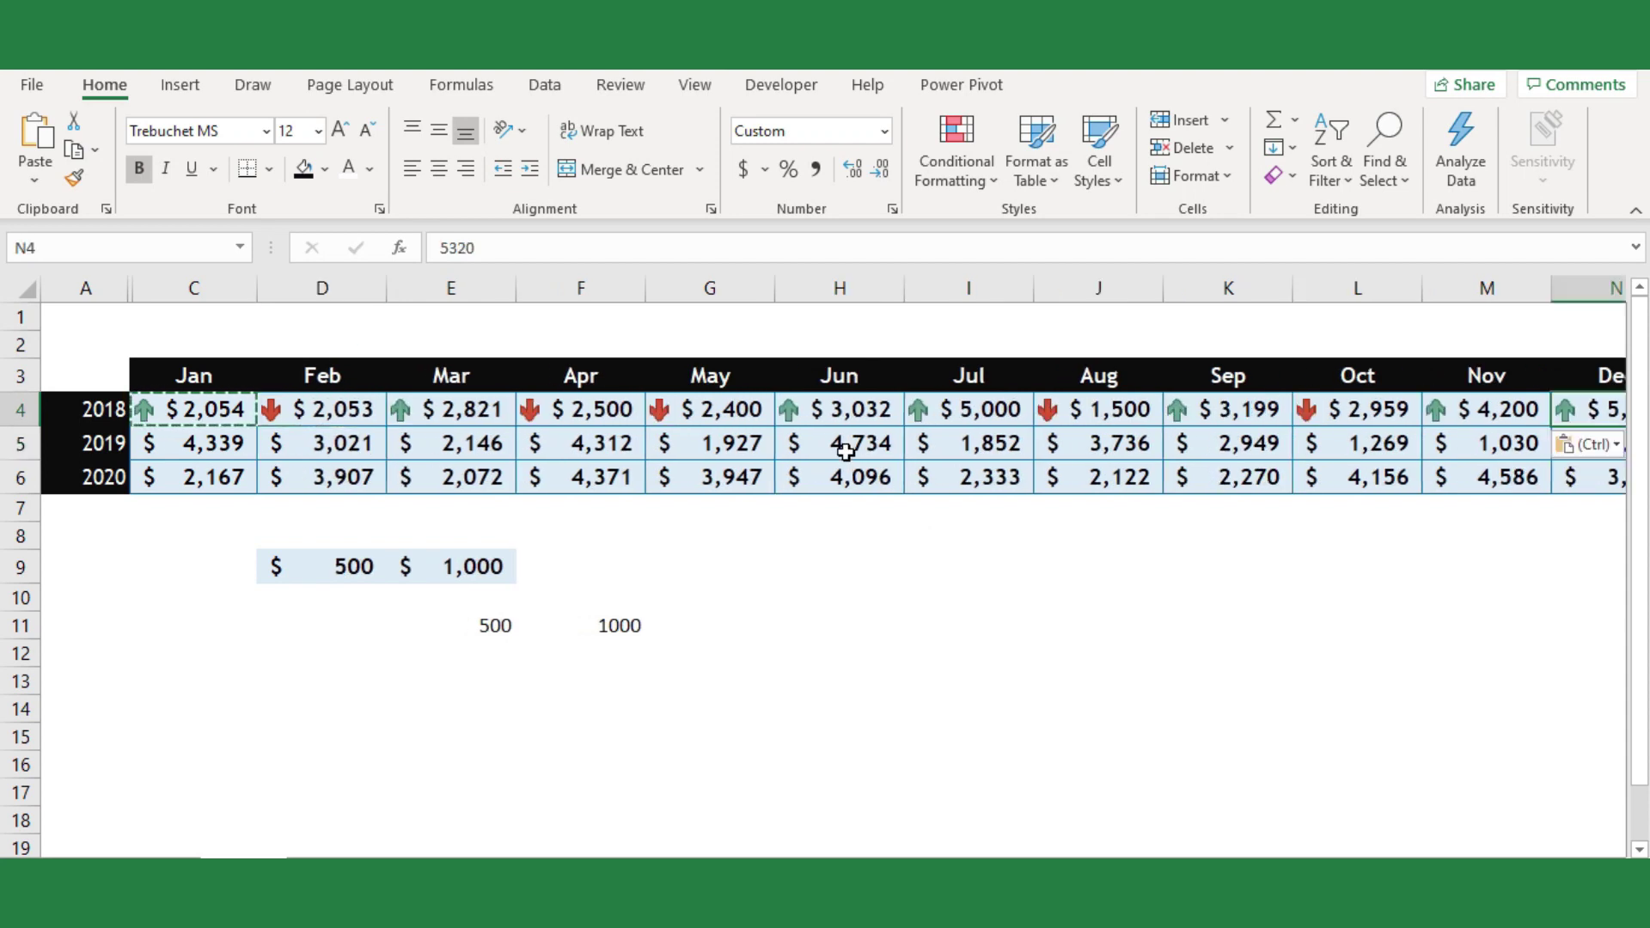
# Change July 2018 to 3,035 so it shows a green up arrow, then copy row C4:N4
pyautogui.click(846, 441)
pyautogui.click(967, 411)
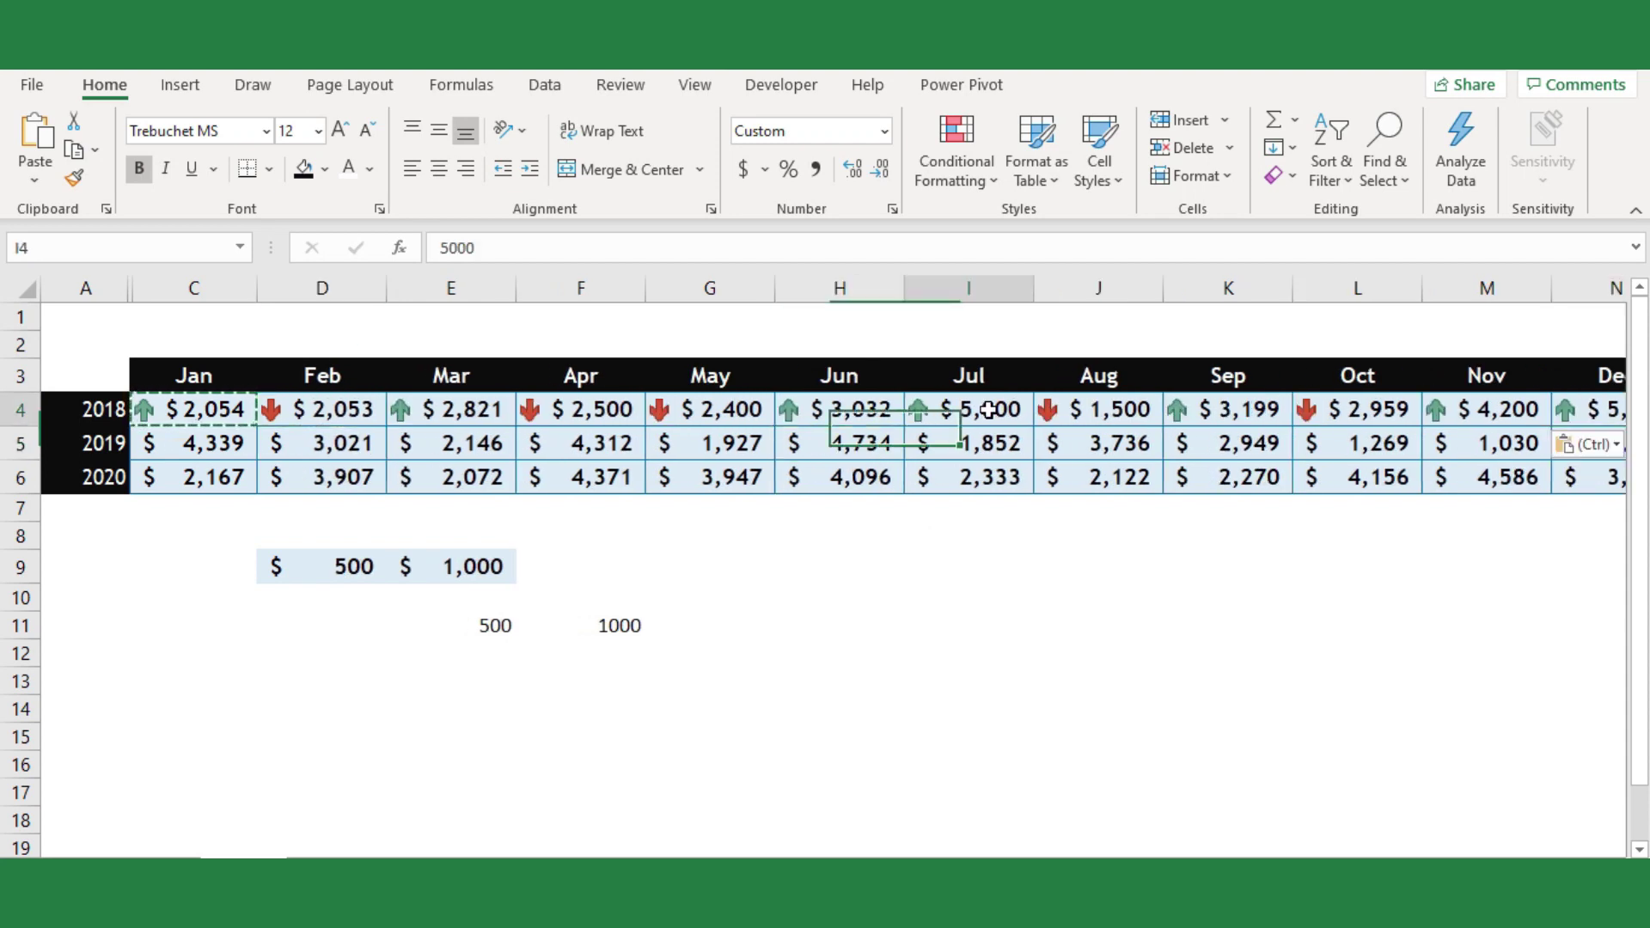
pyautogui.write('2,500')
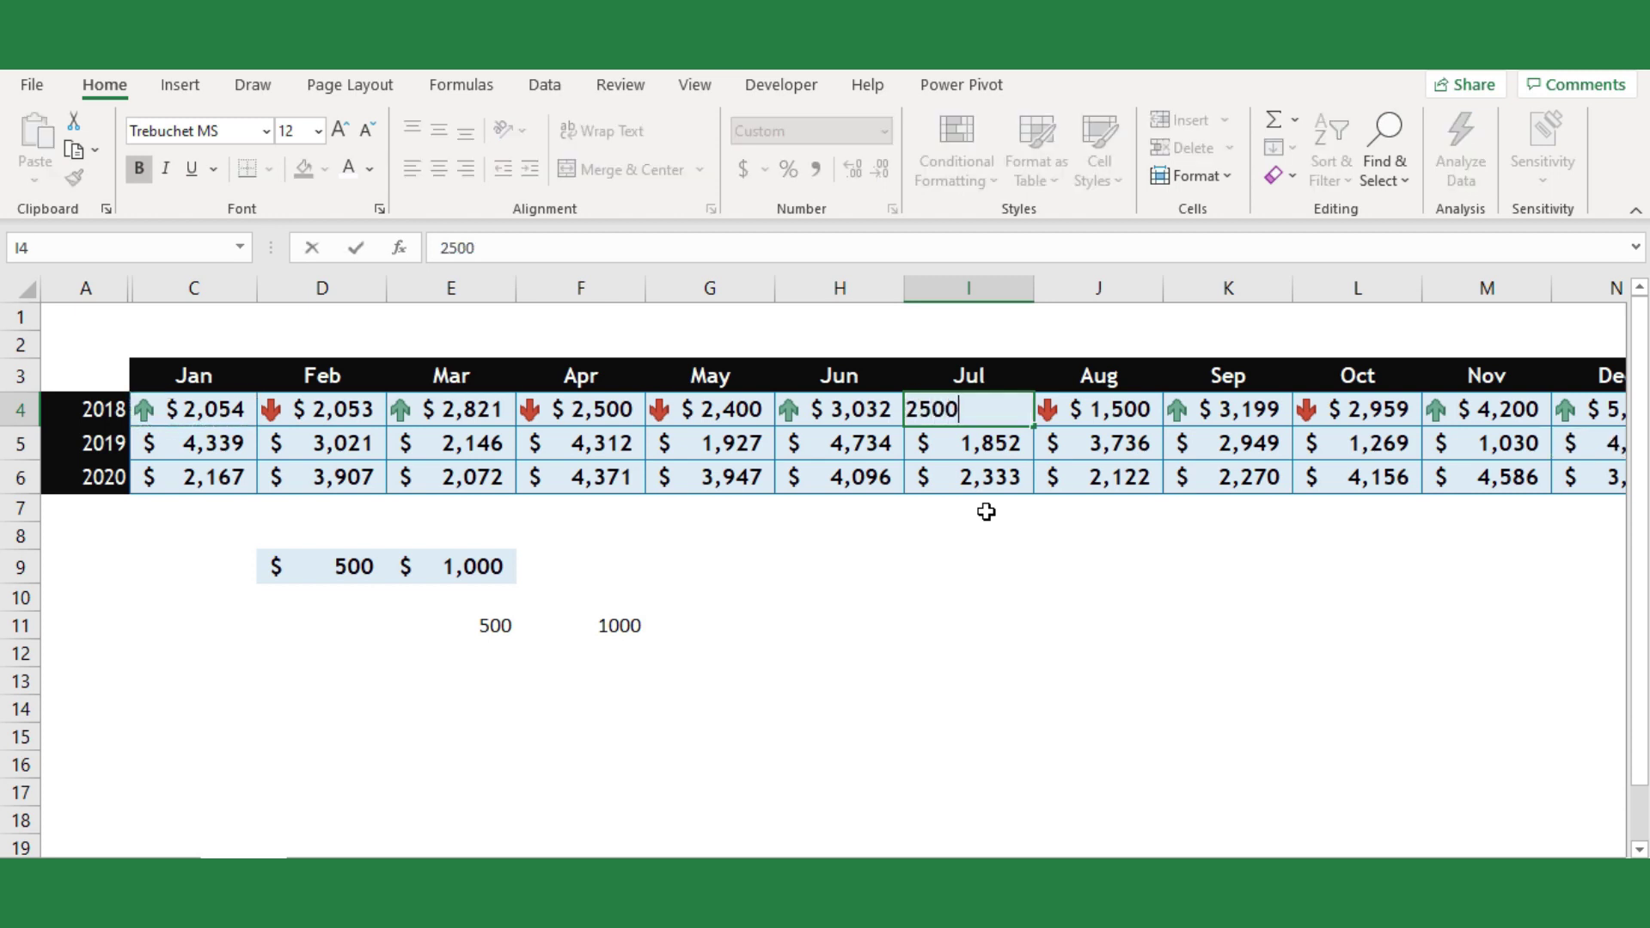
pyautogui.press('Return')
pyautogui.click(911, 414)
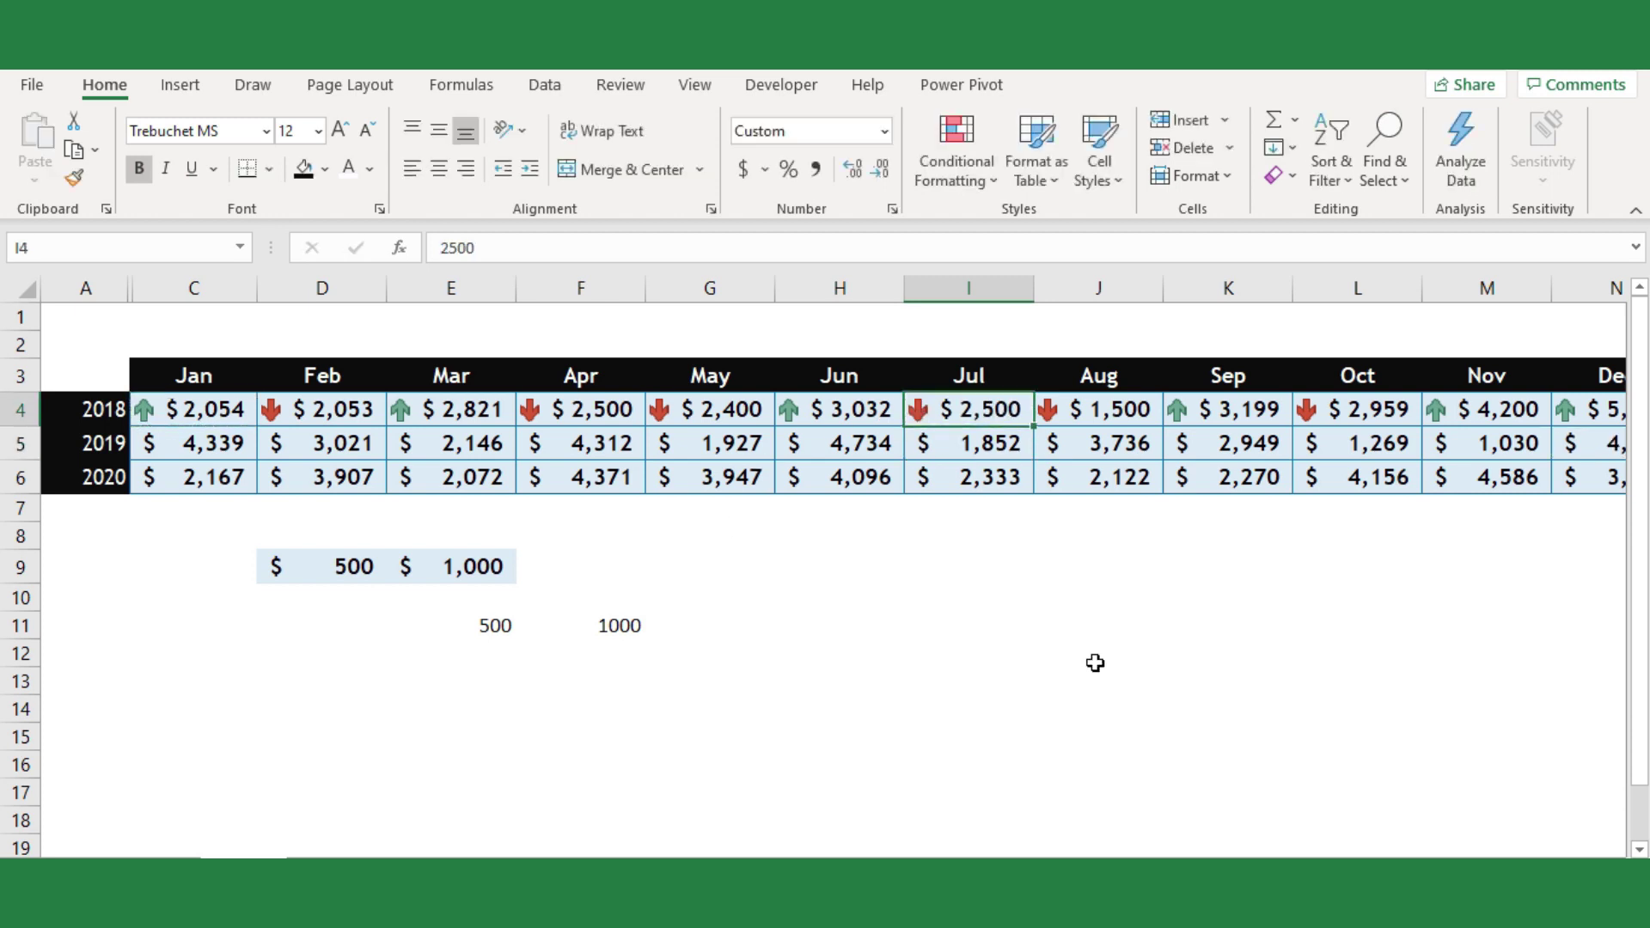
pyautogui.write('3')
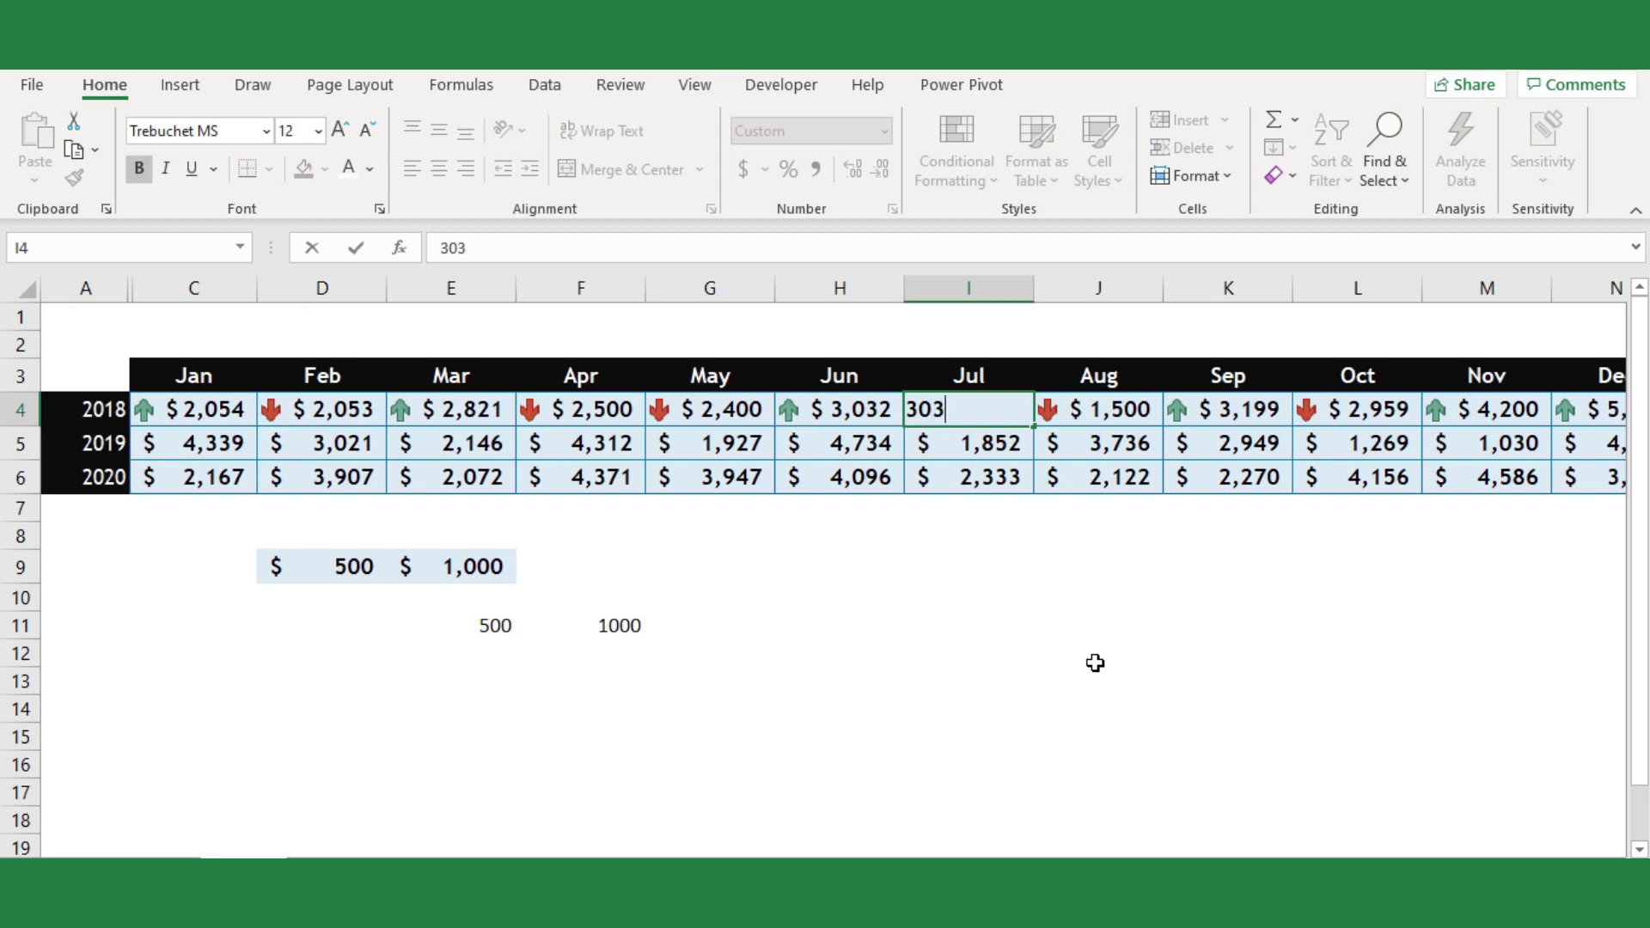
pyautogui.write(',035')
pyautogui.press('Return')
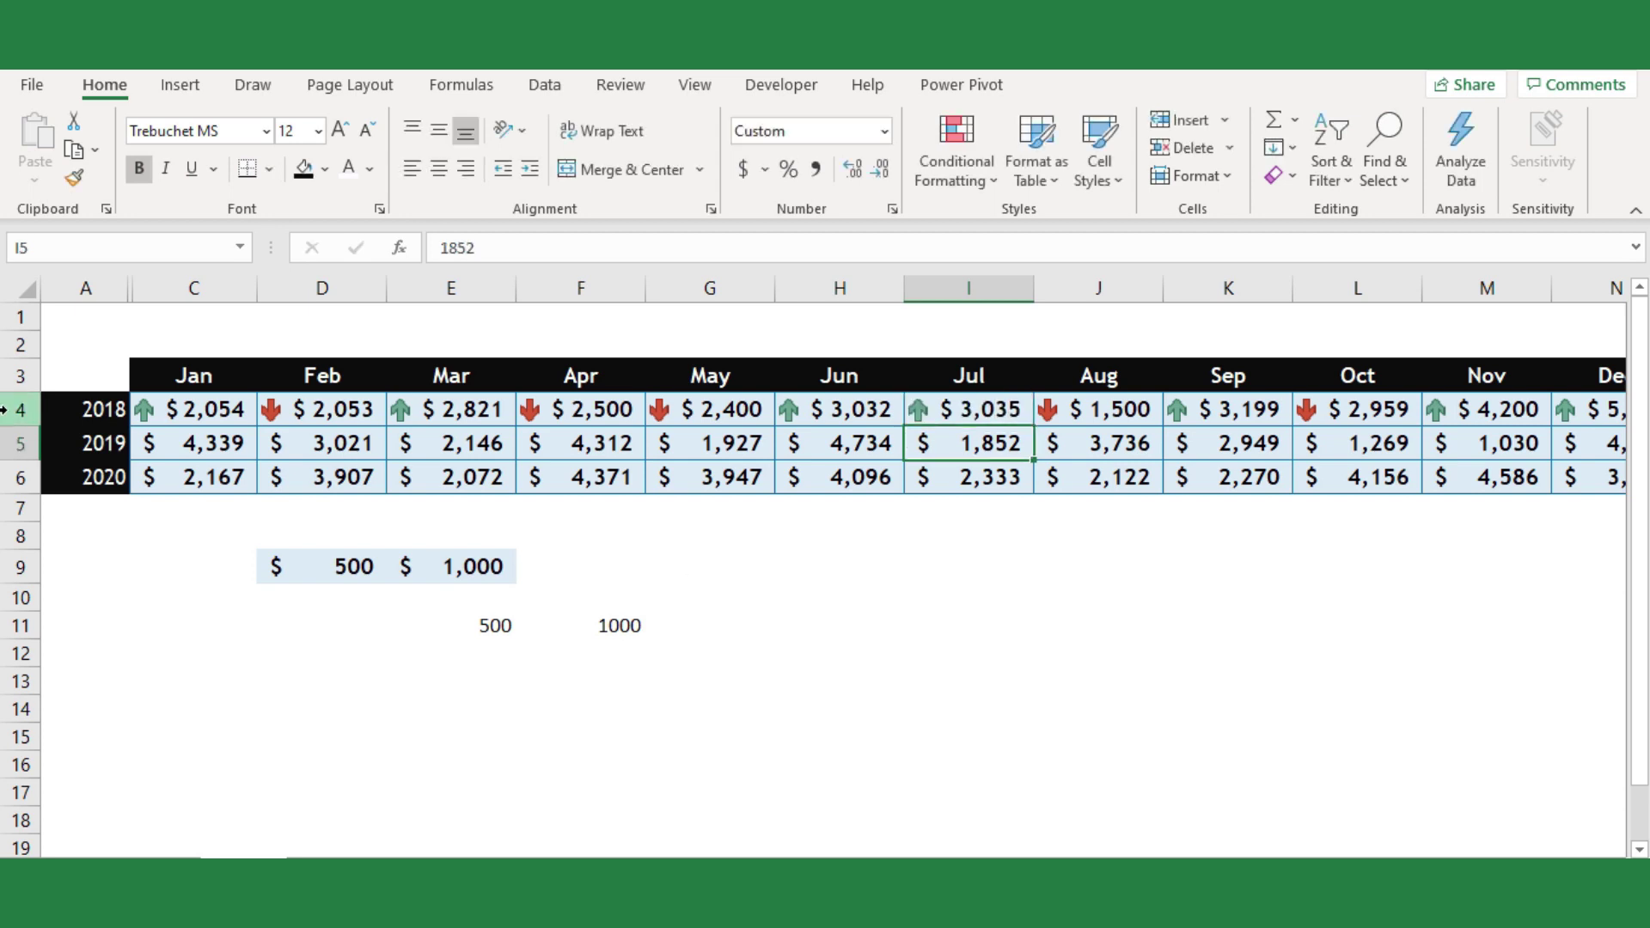
pyautogui.moveTo(214, 406); pyautogui.dragTo(1413, 416)
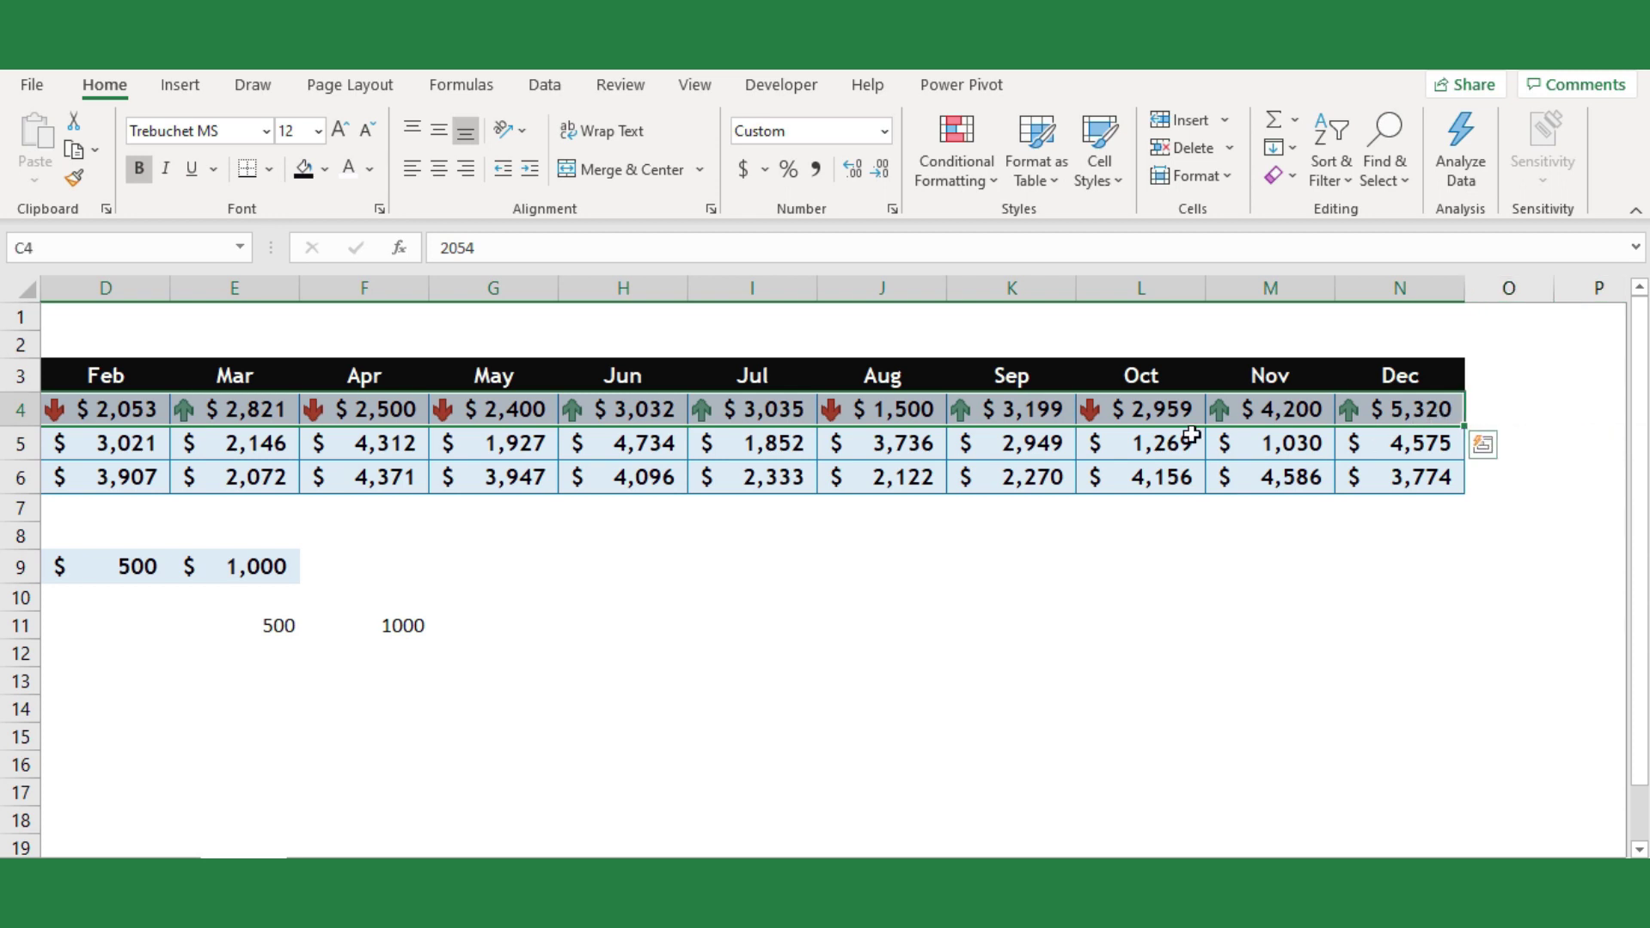
pyautogui.hotkey('ctrl', 'c')
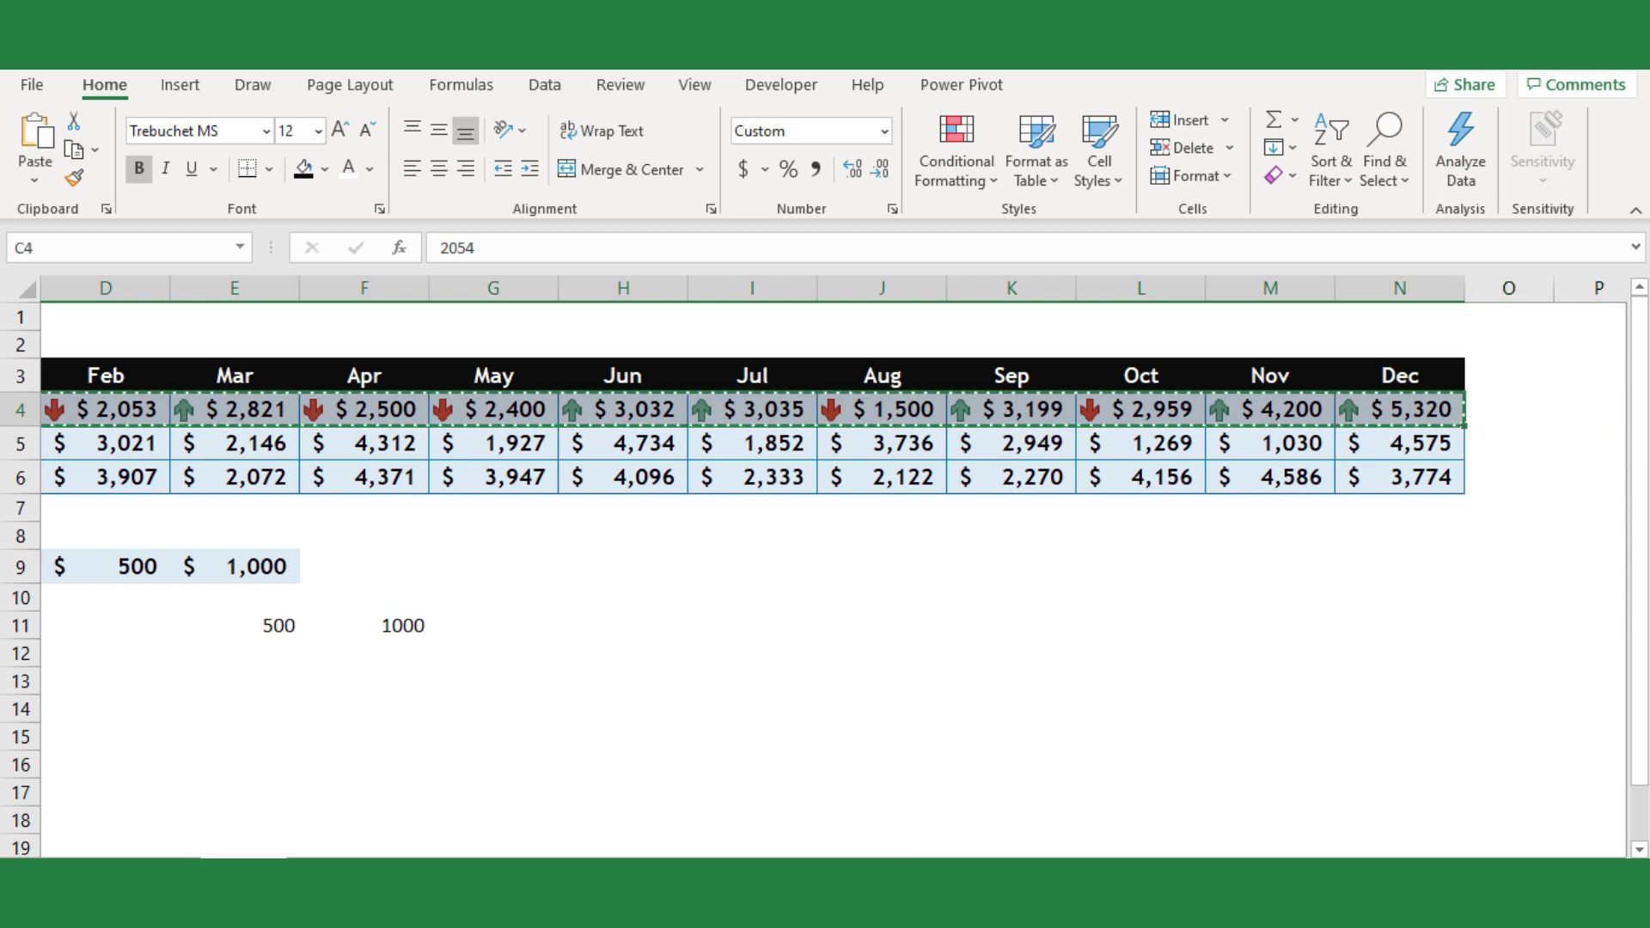
# Select the 2019 and 2020 sales values from C5 through N6
pyautogui.hscroll(-3, 1039, 785)
pyautogui.click(199, 445)
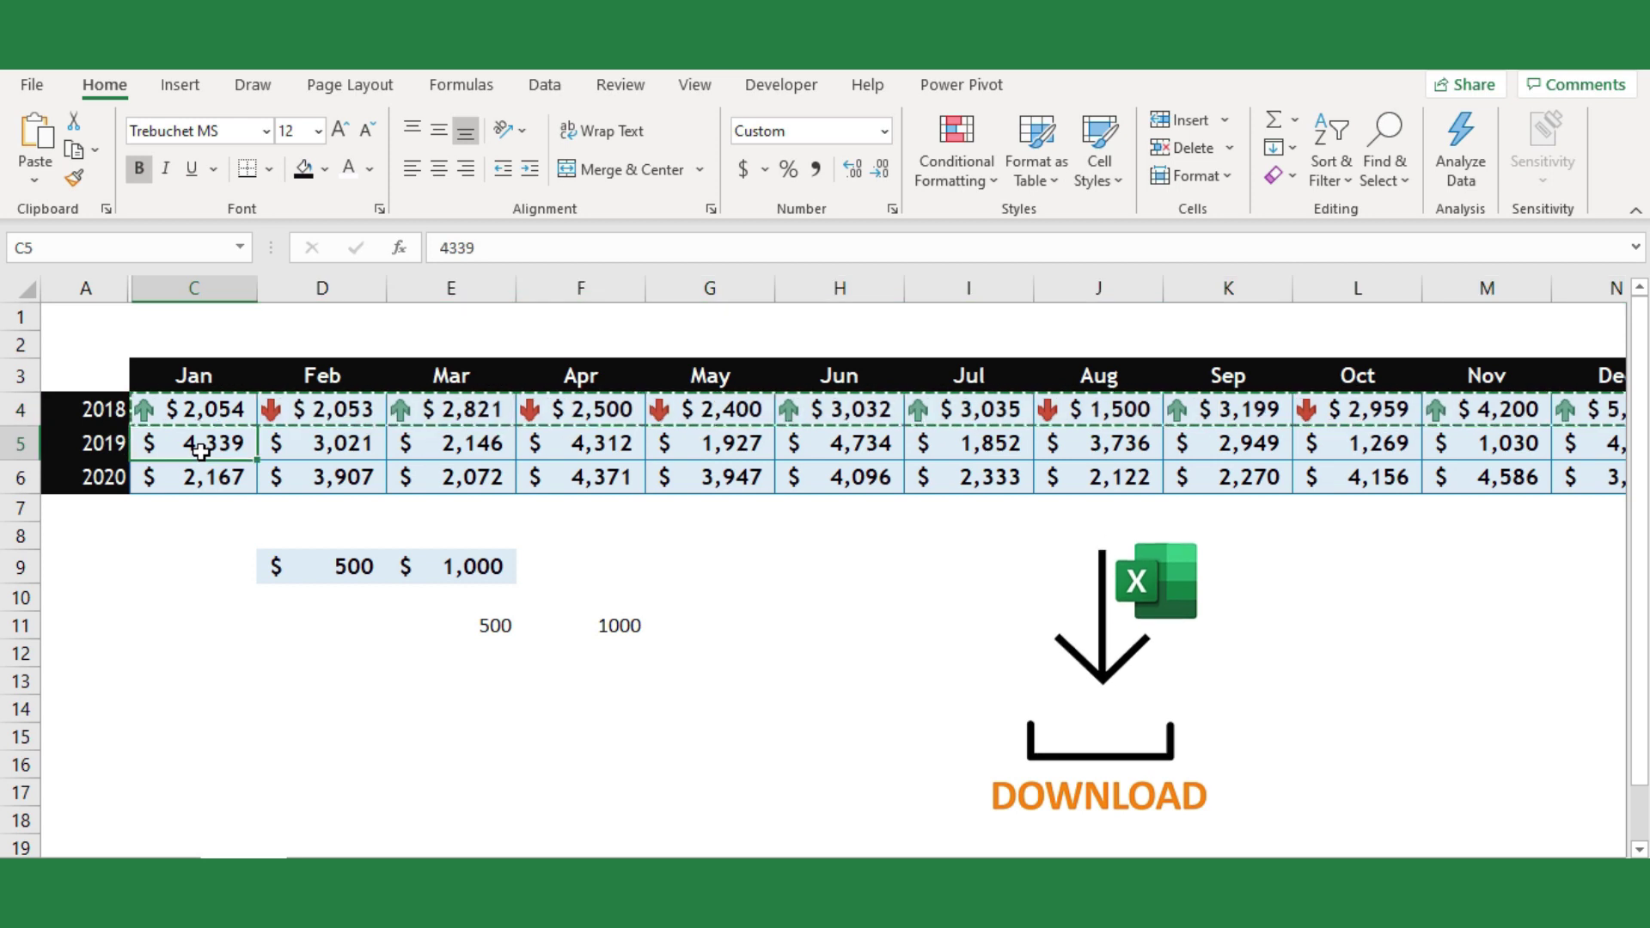
pyautogui.rightClick(199, 445)
pyautogui.press('Escape')
pyautogui.moveTo(199, 445); pyautogui.dragTo(1399, 482)
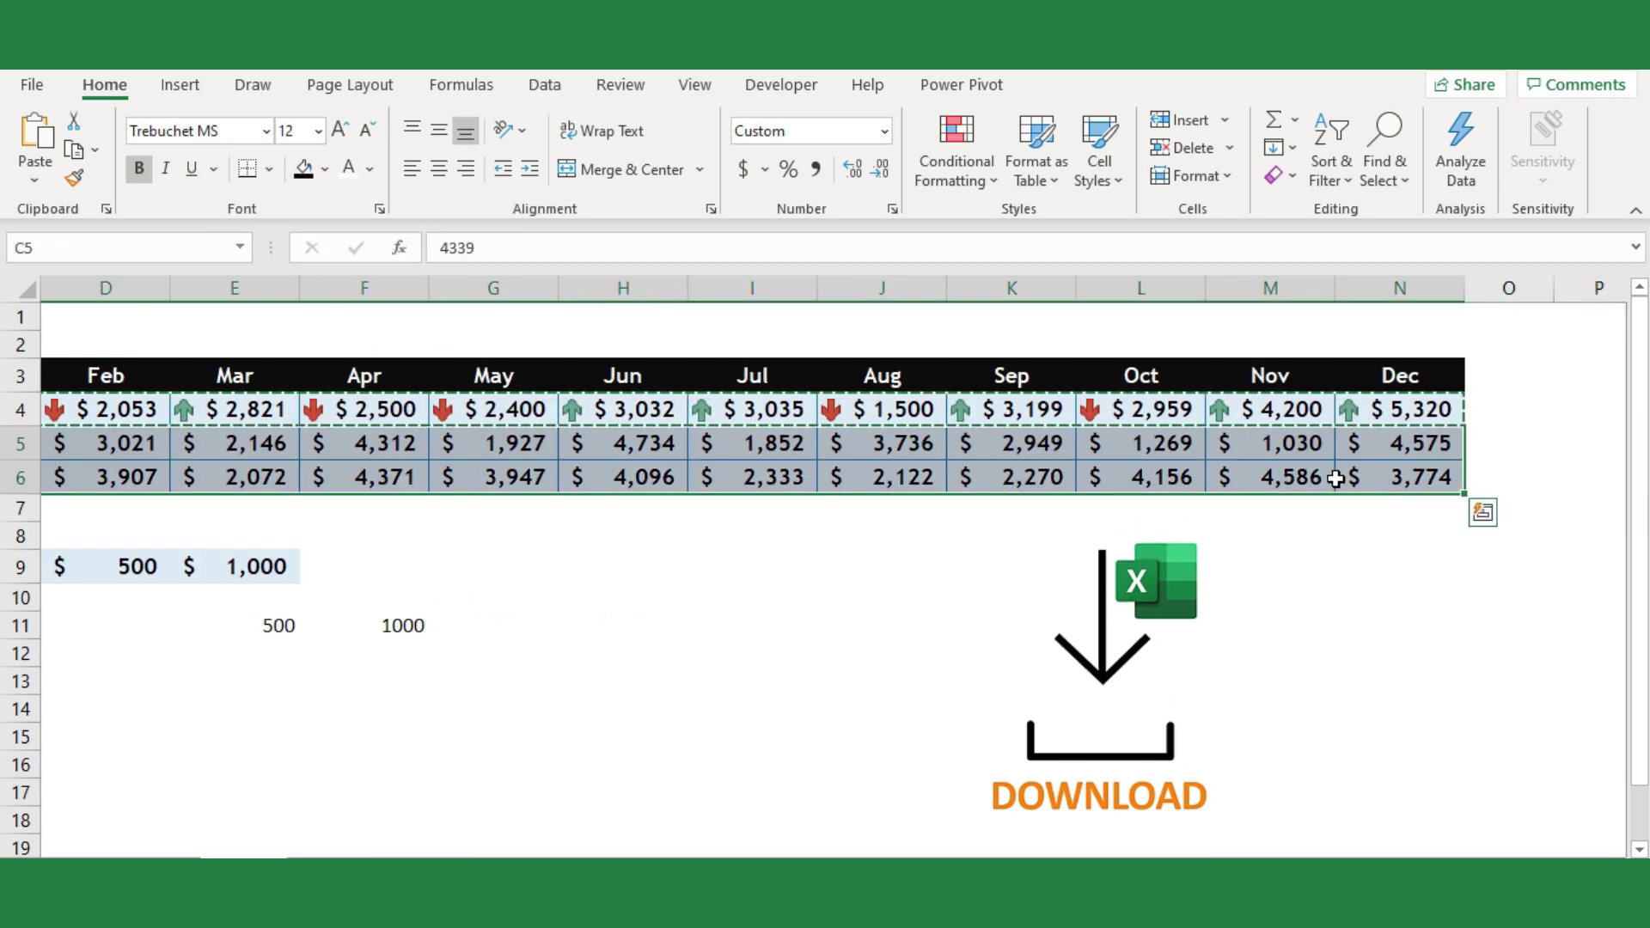